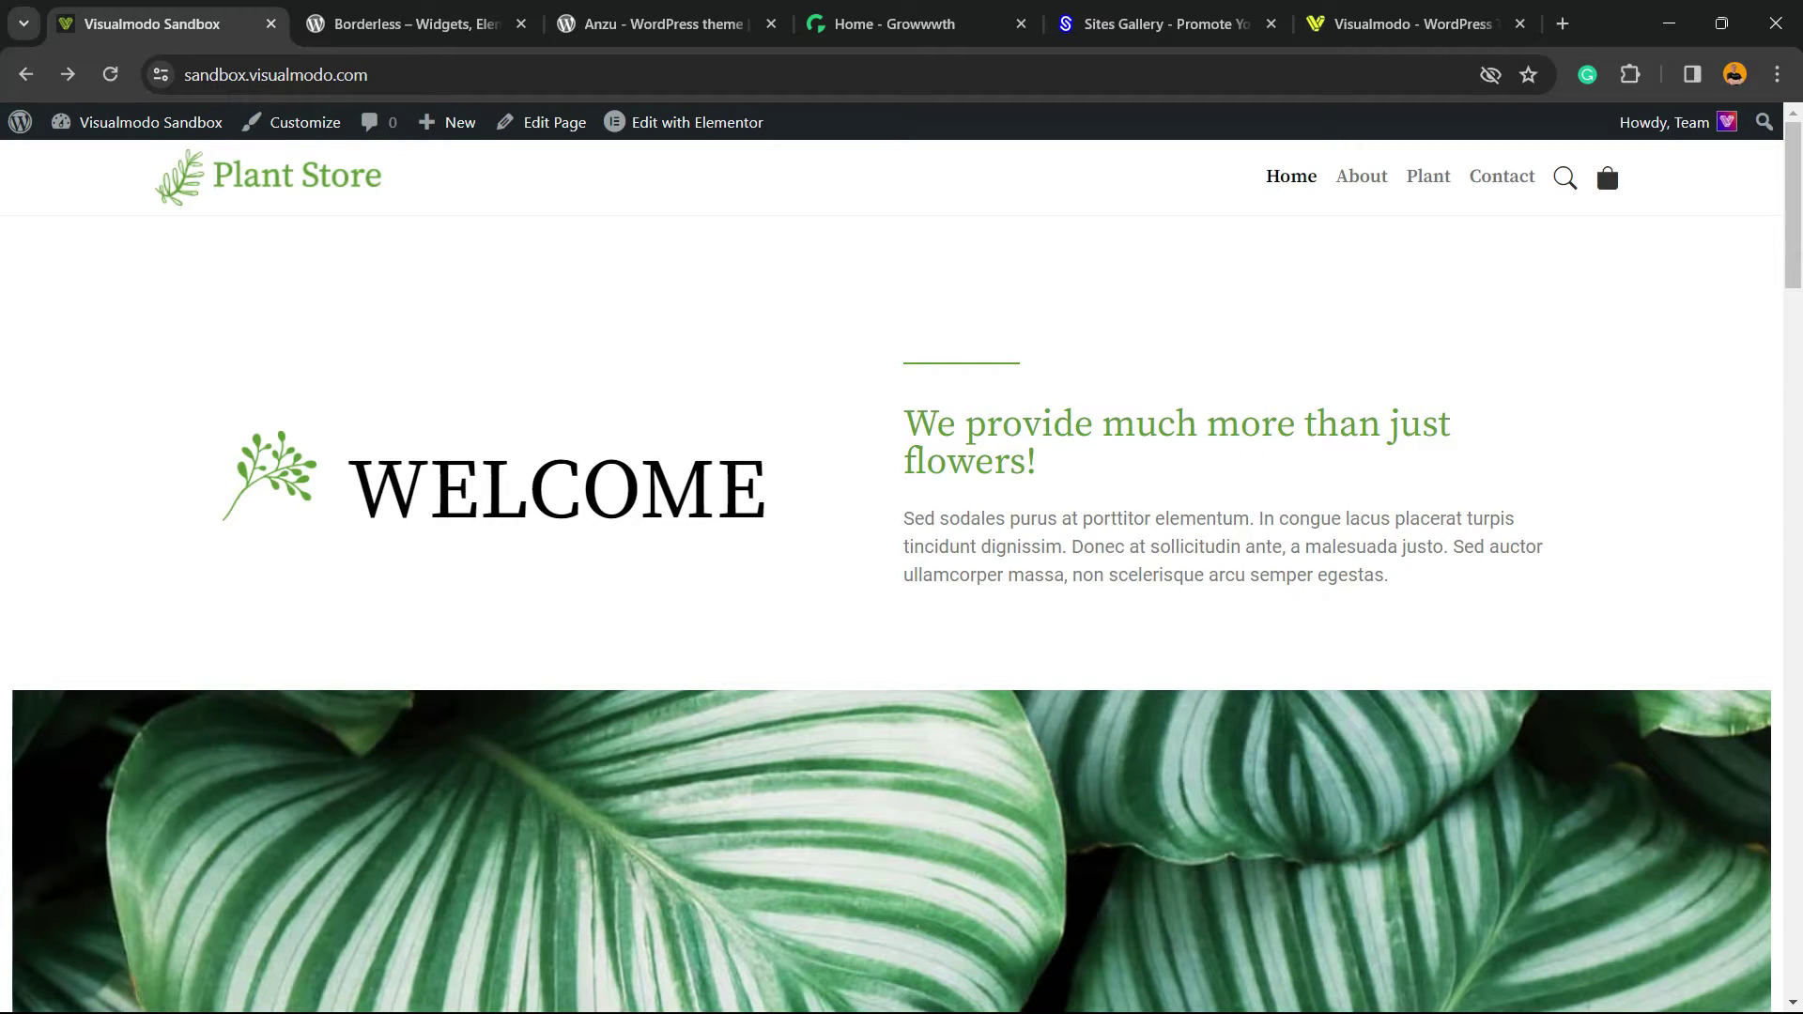
Select the WELCOME heading and green subheading text, then scroll through the home page.
double_click(558, 492)
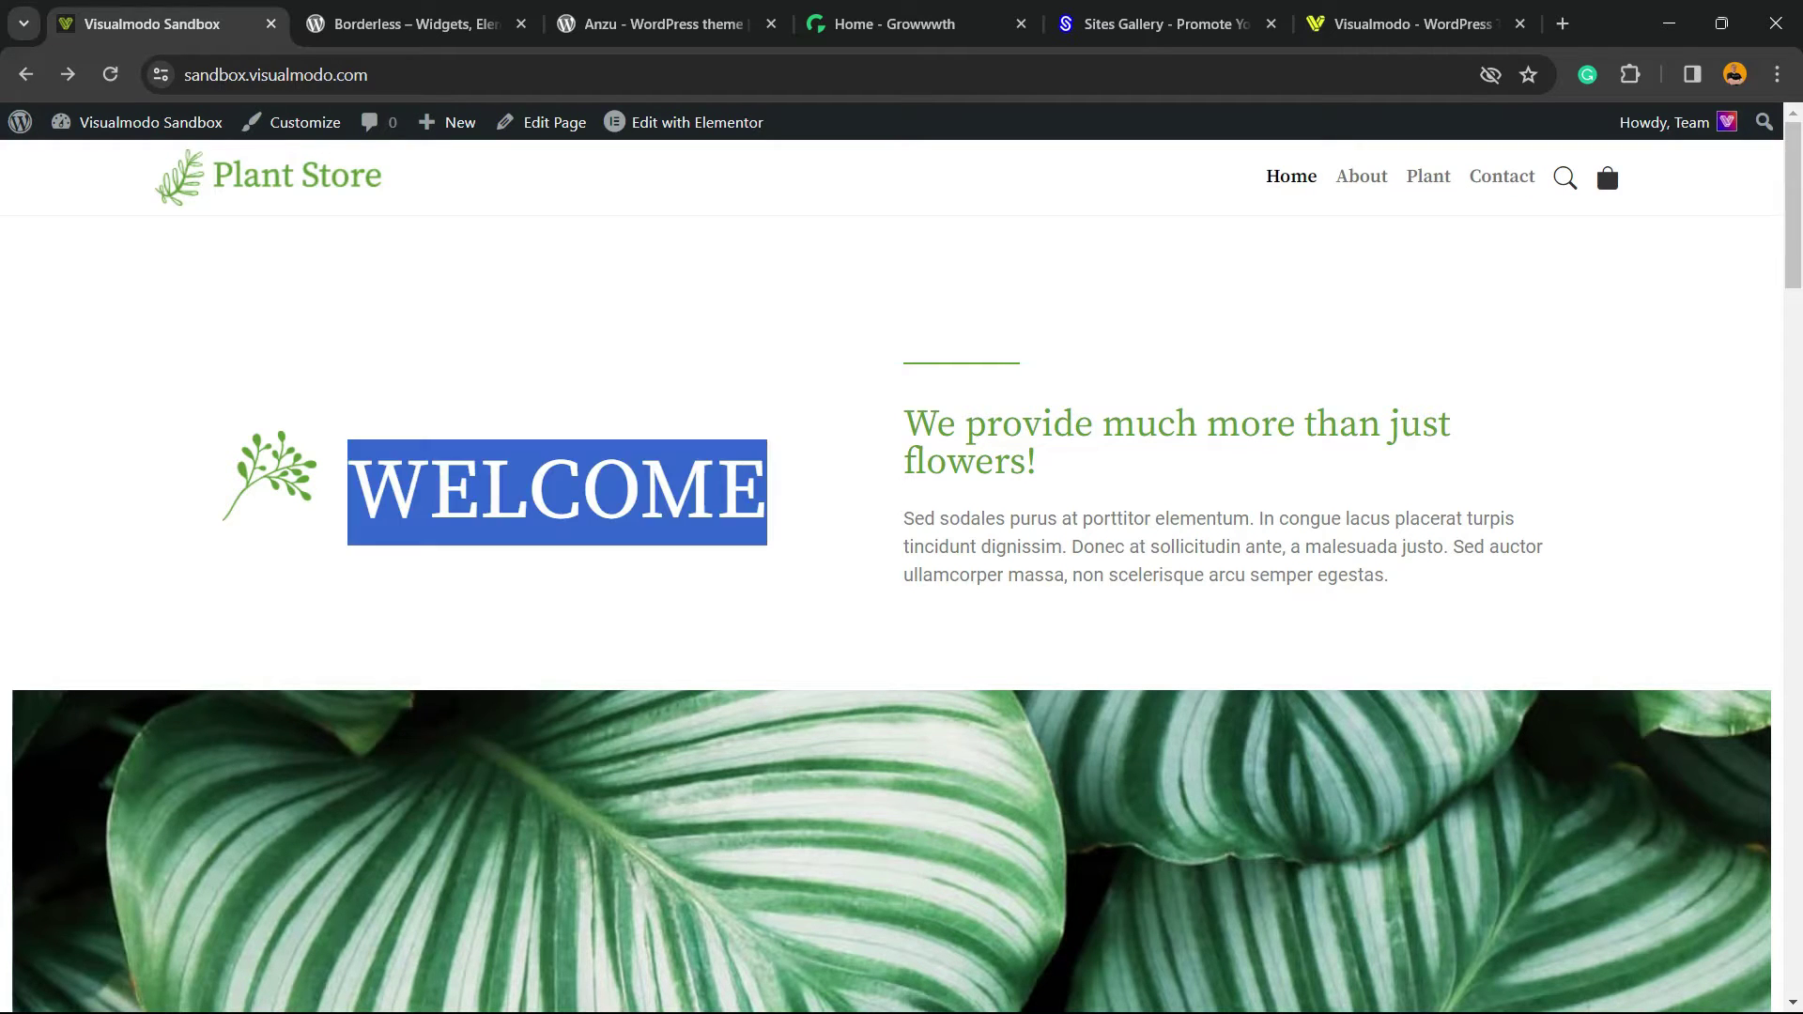
triple_click(972, 436)
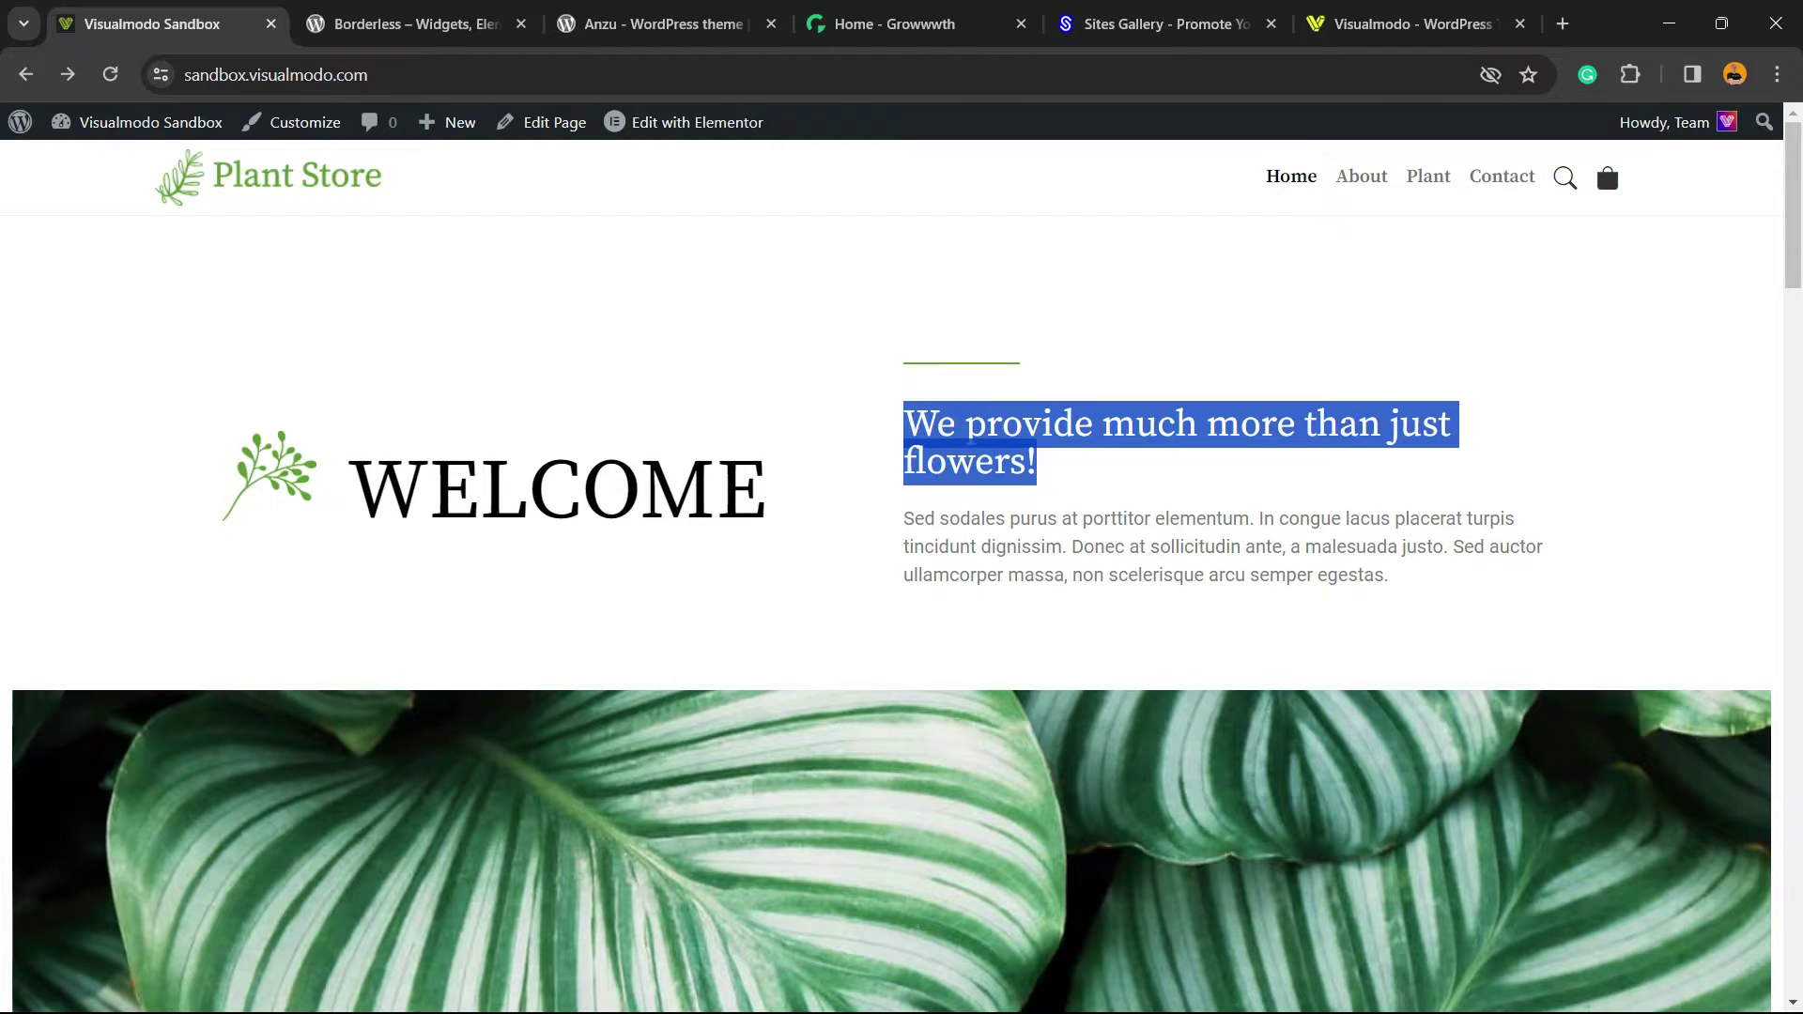
scroll(973, 440, "down", 15)
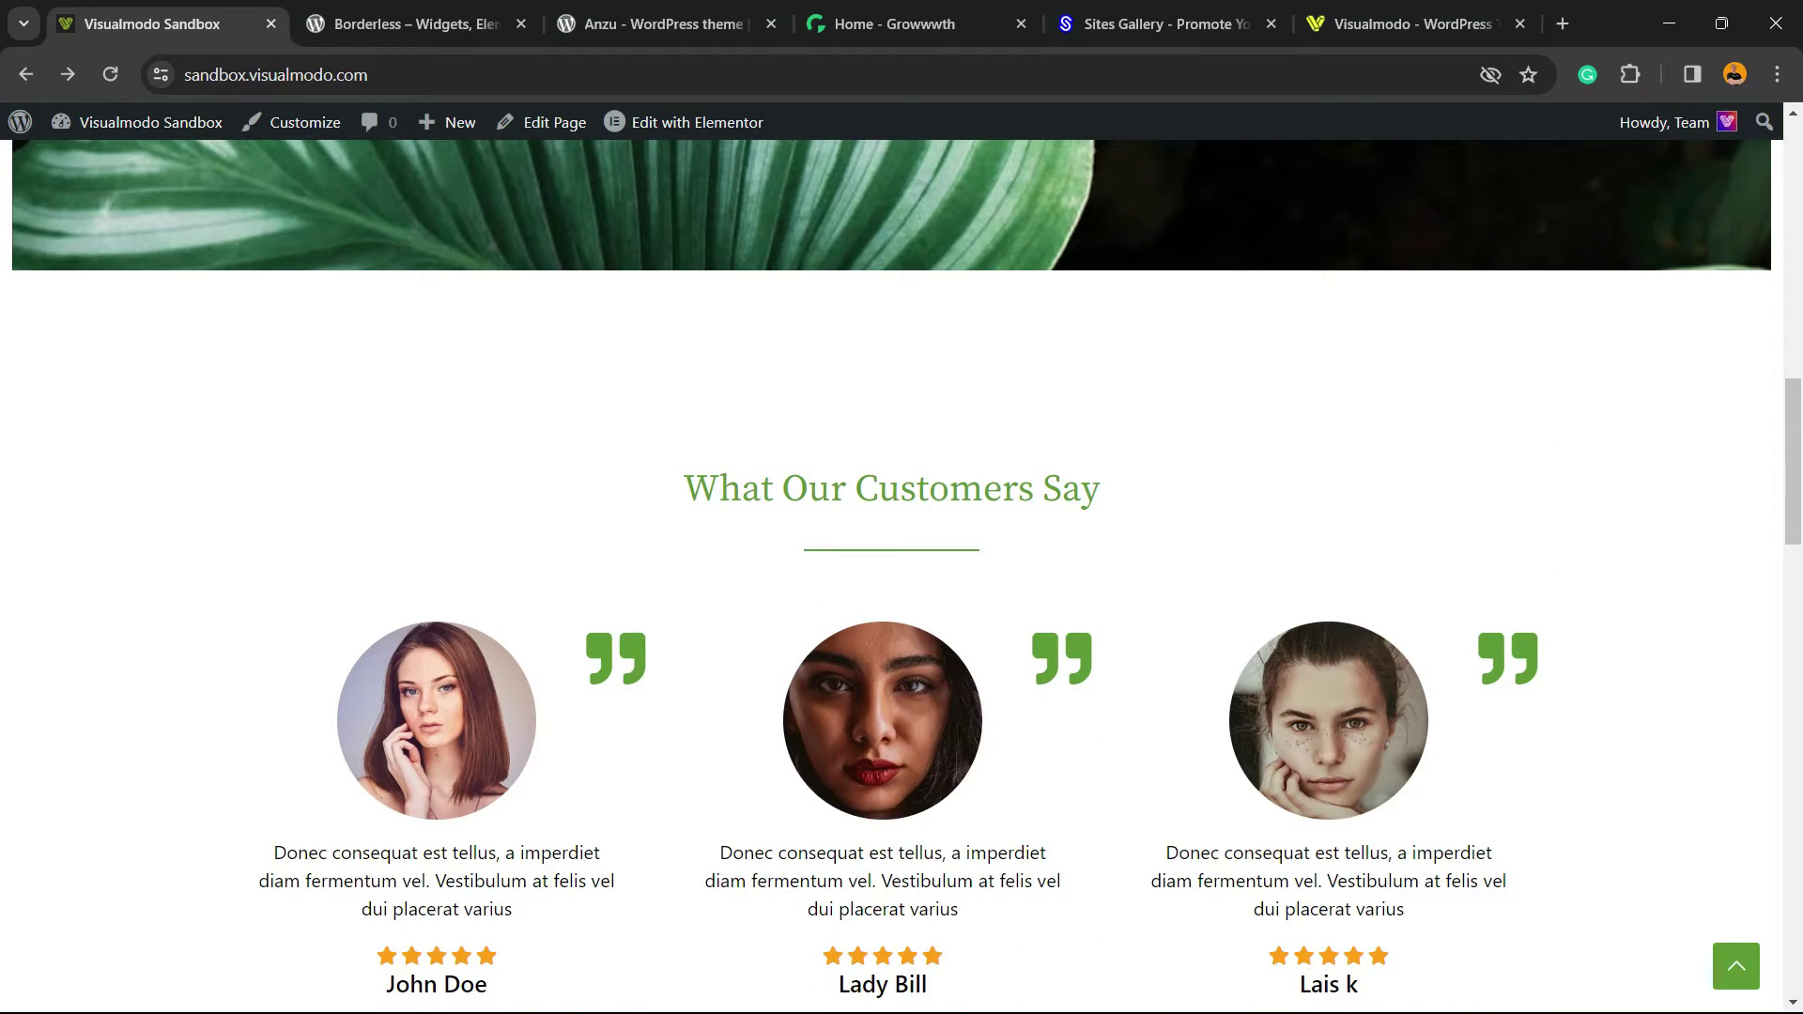
scroll(897, 564, "down", 3)
scroll(897, 564, "down", 5)
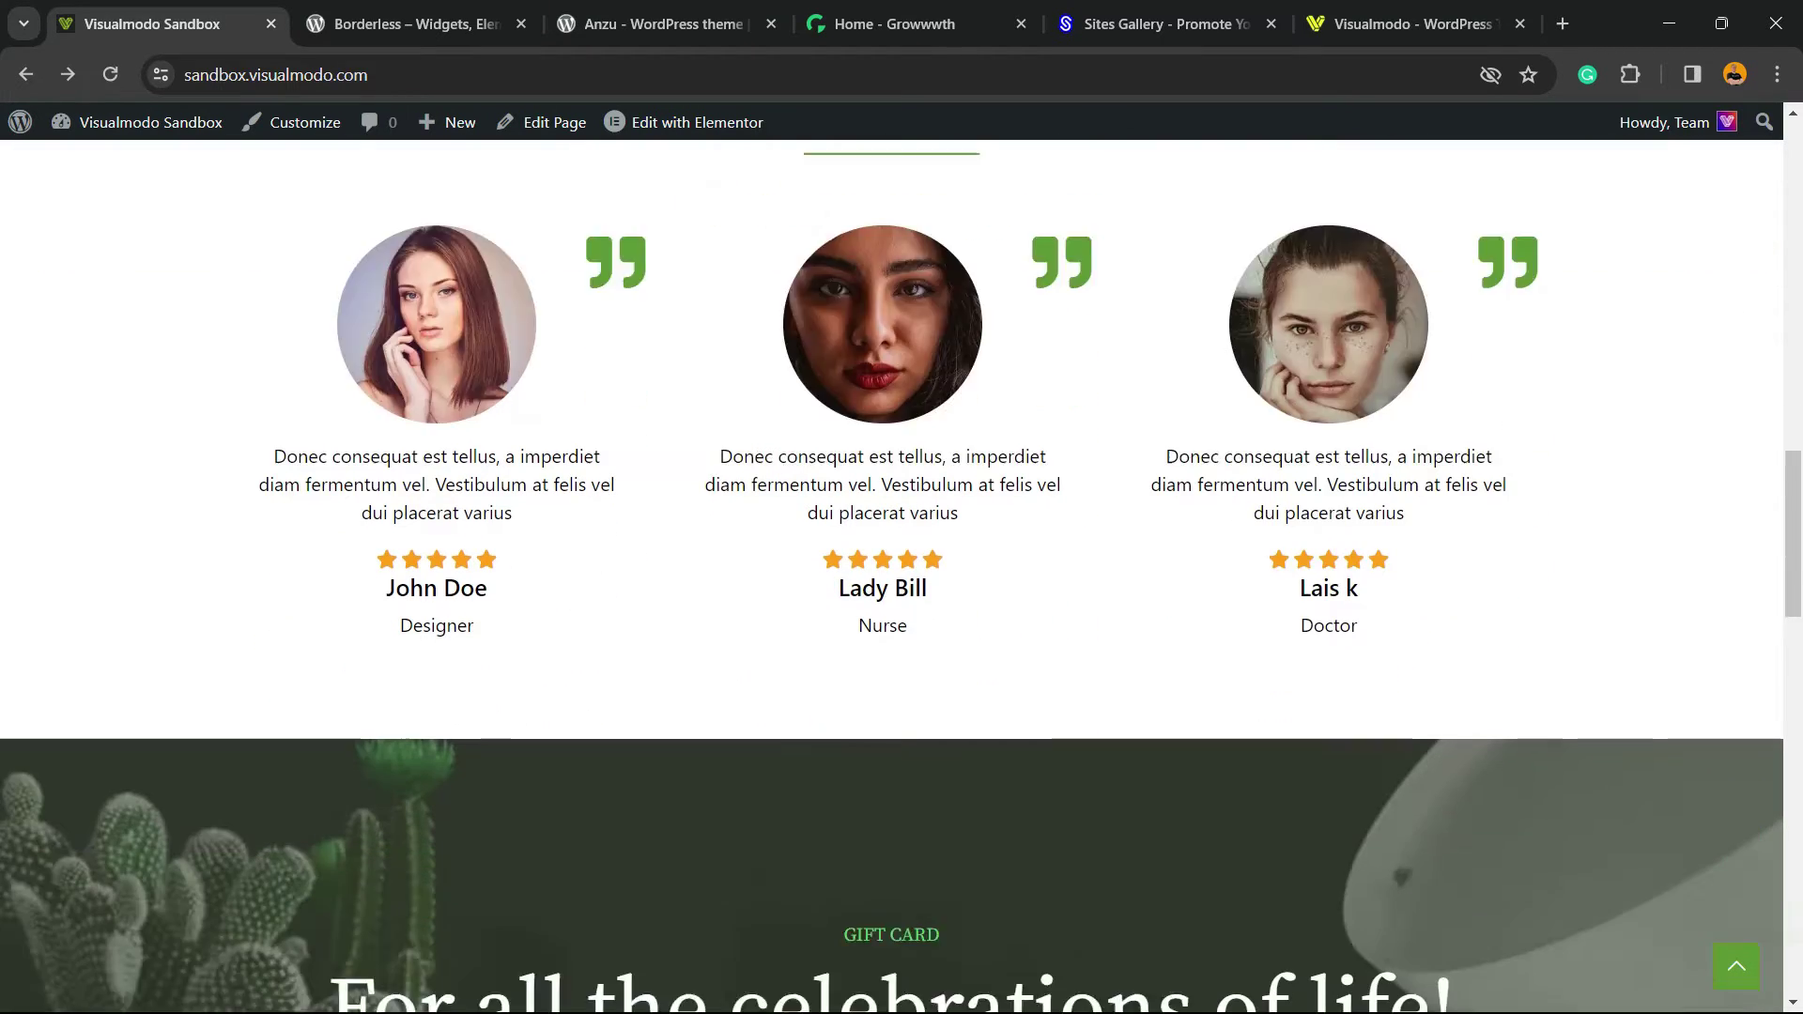
scroll(901, 576, "down", 15)
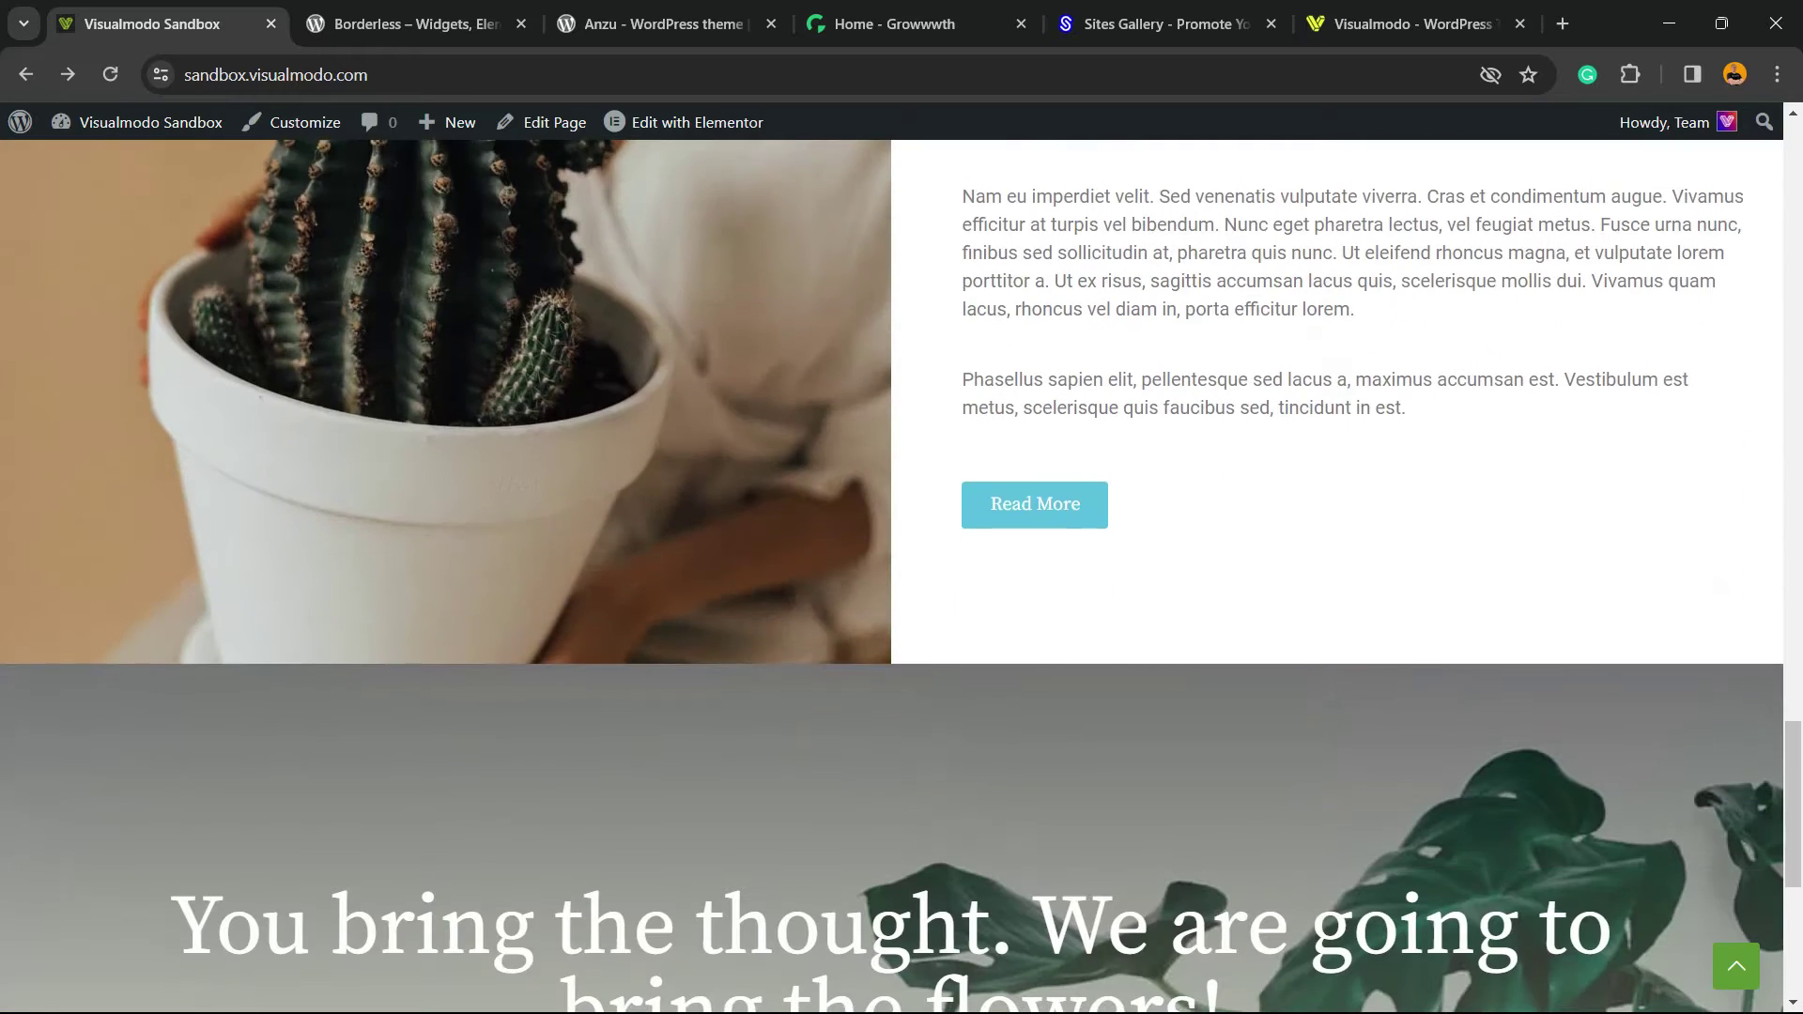
scroll(902, 563, "up", 10)
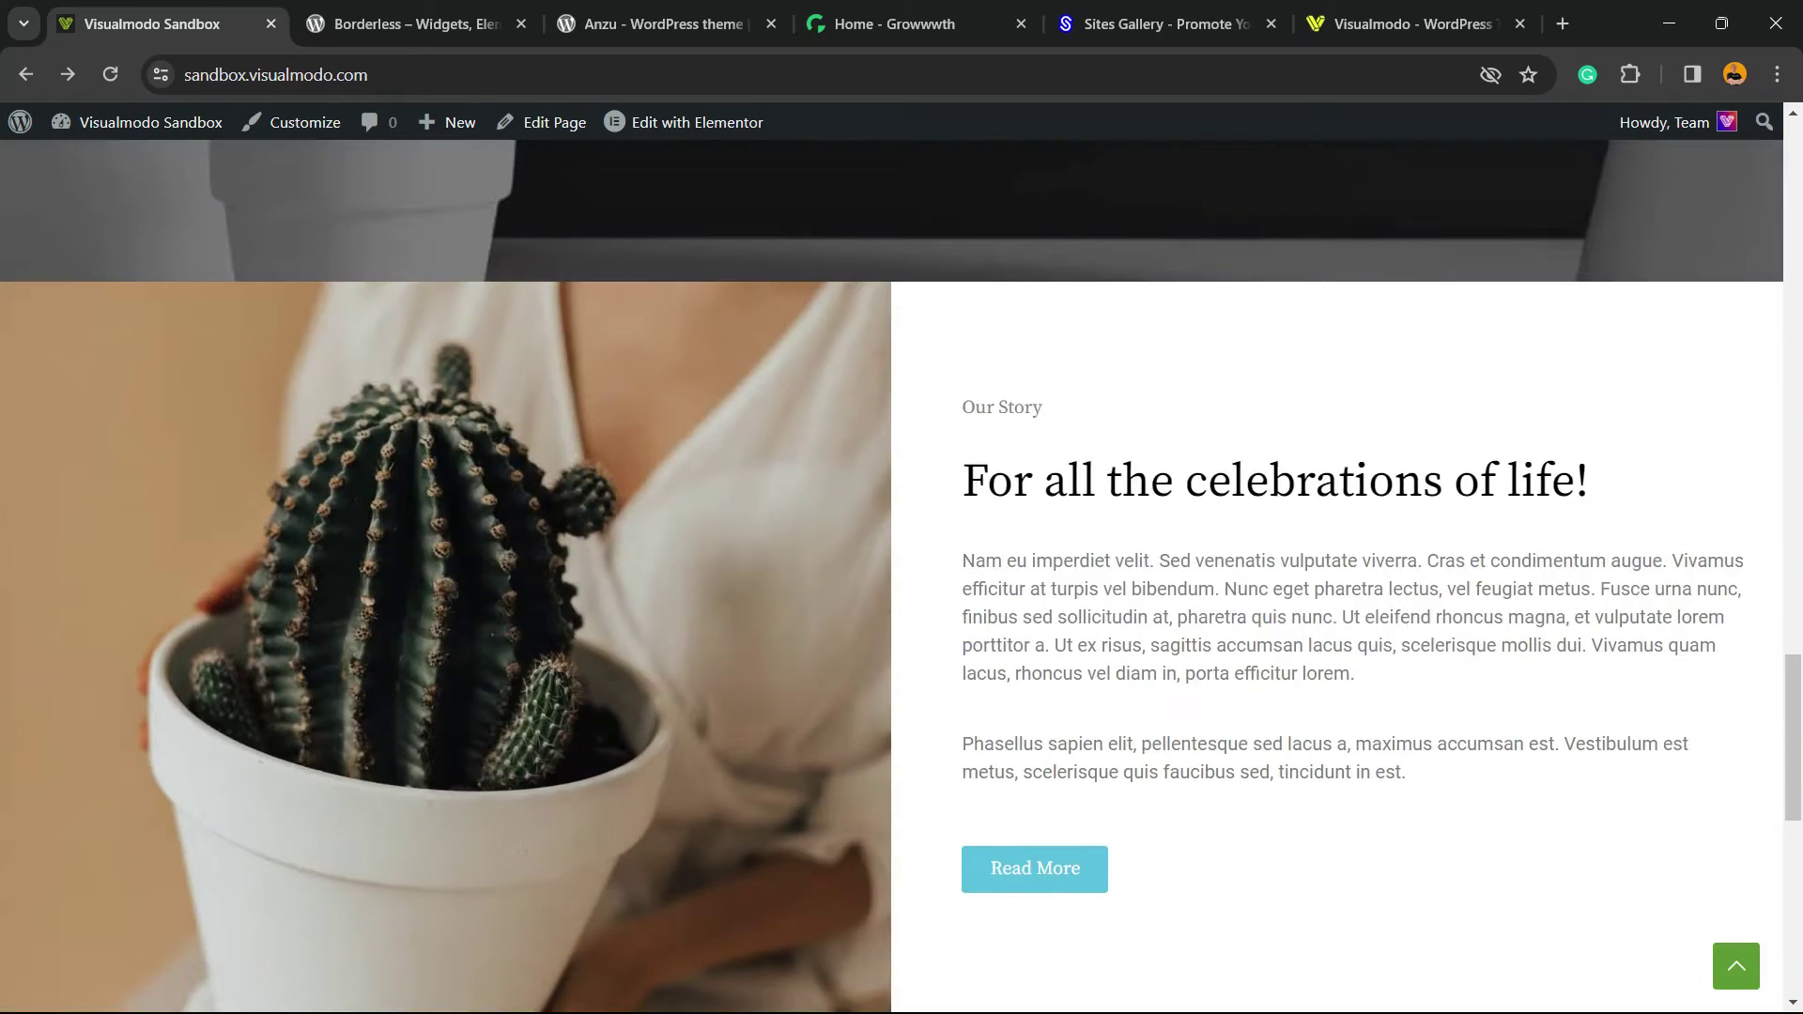
scroll(902, 575, "up", 5)
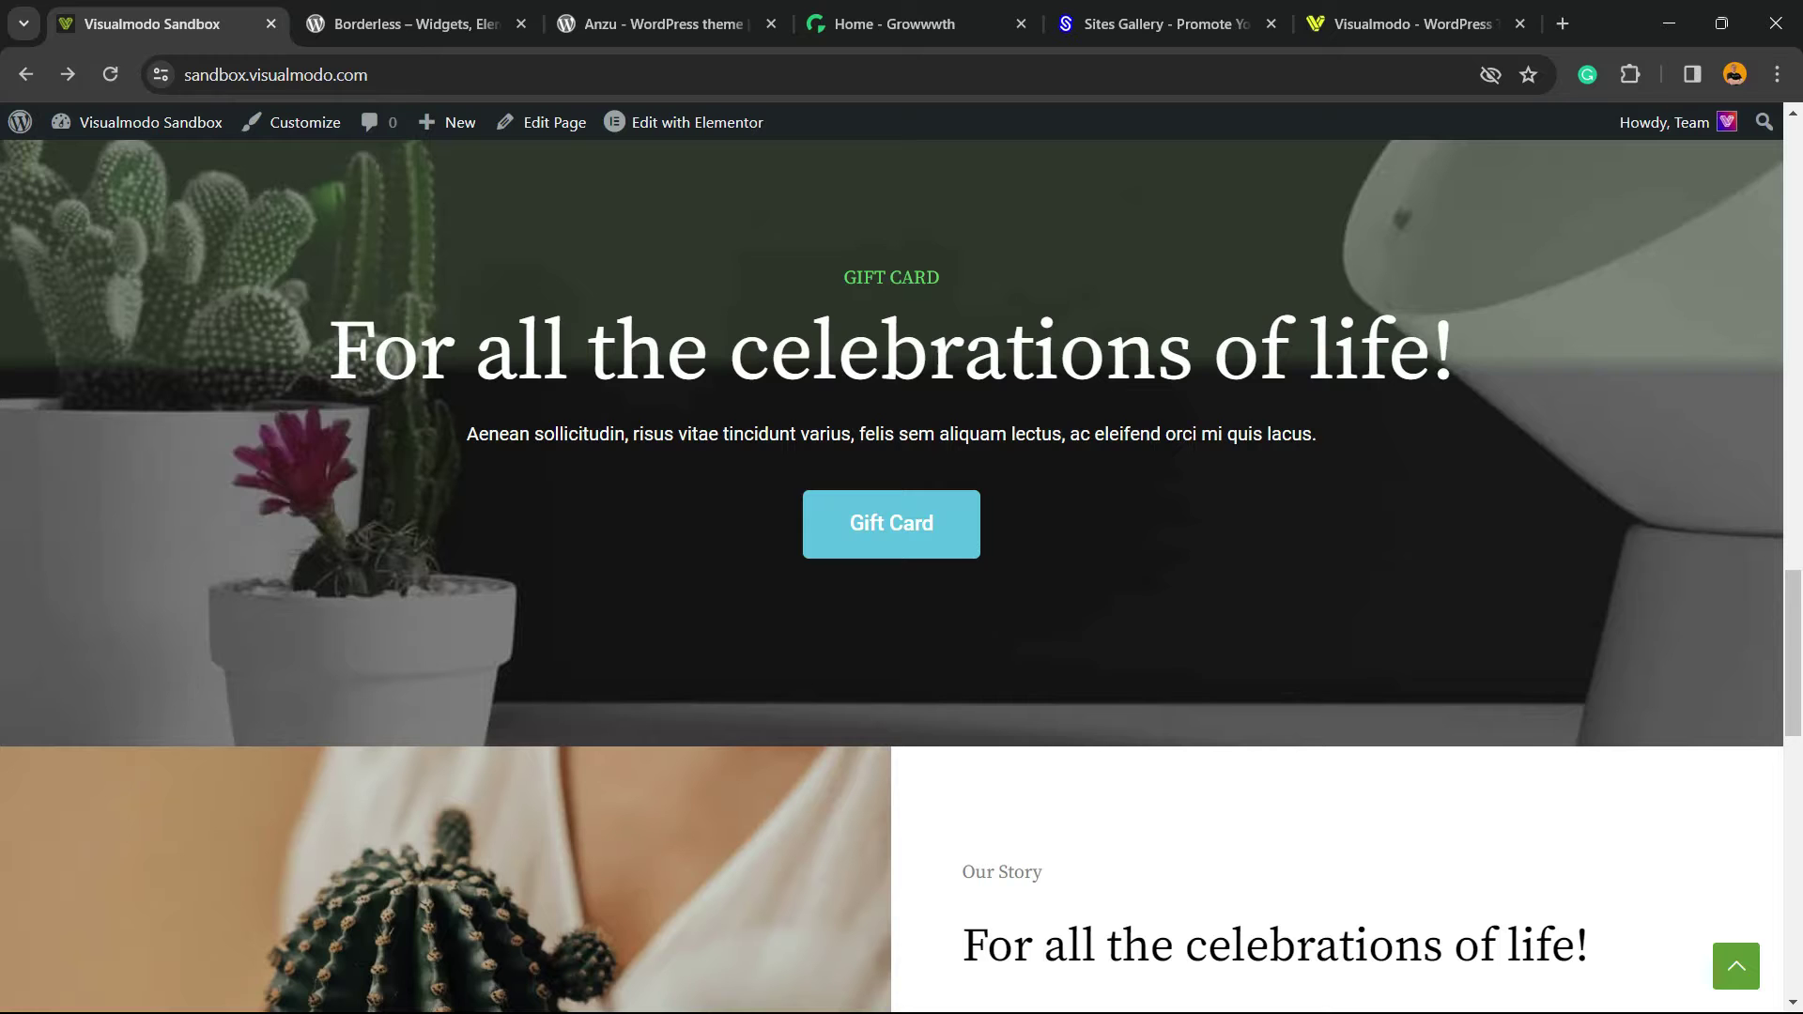
scroll(902, 576, "up", 8)
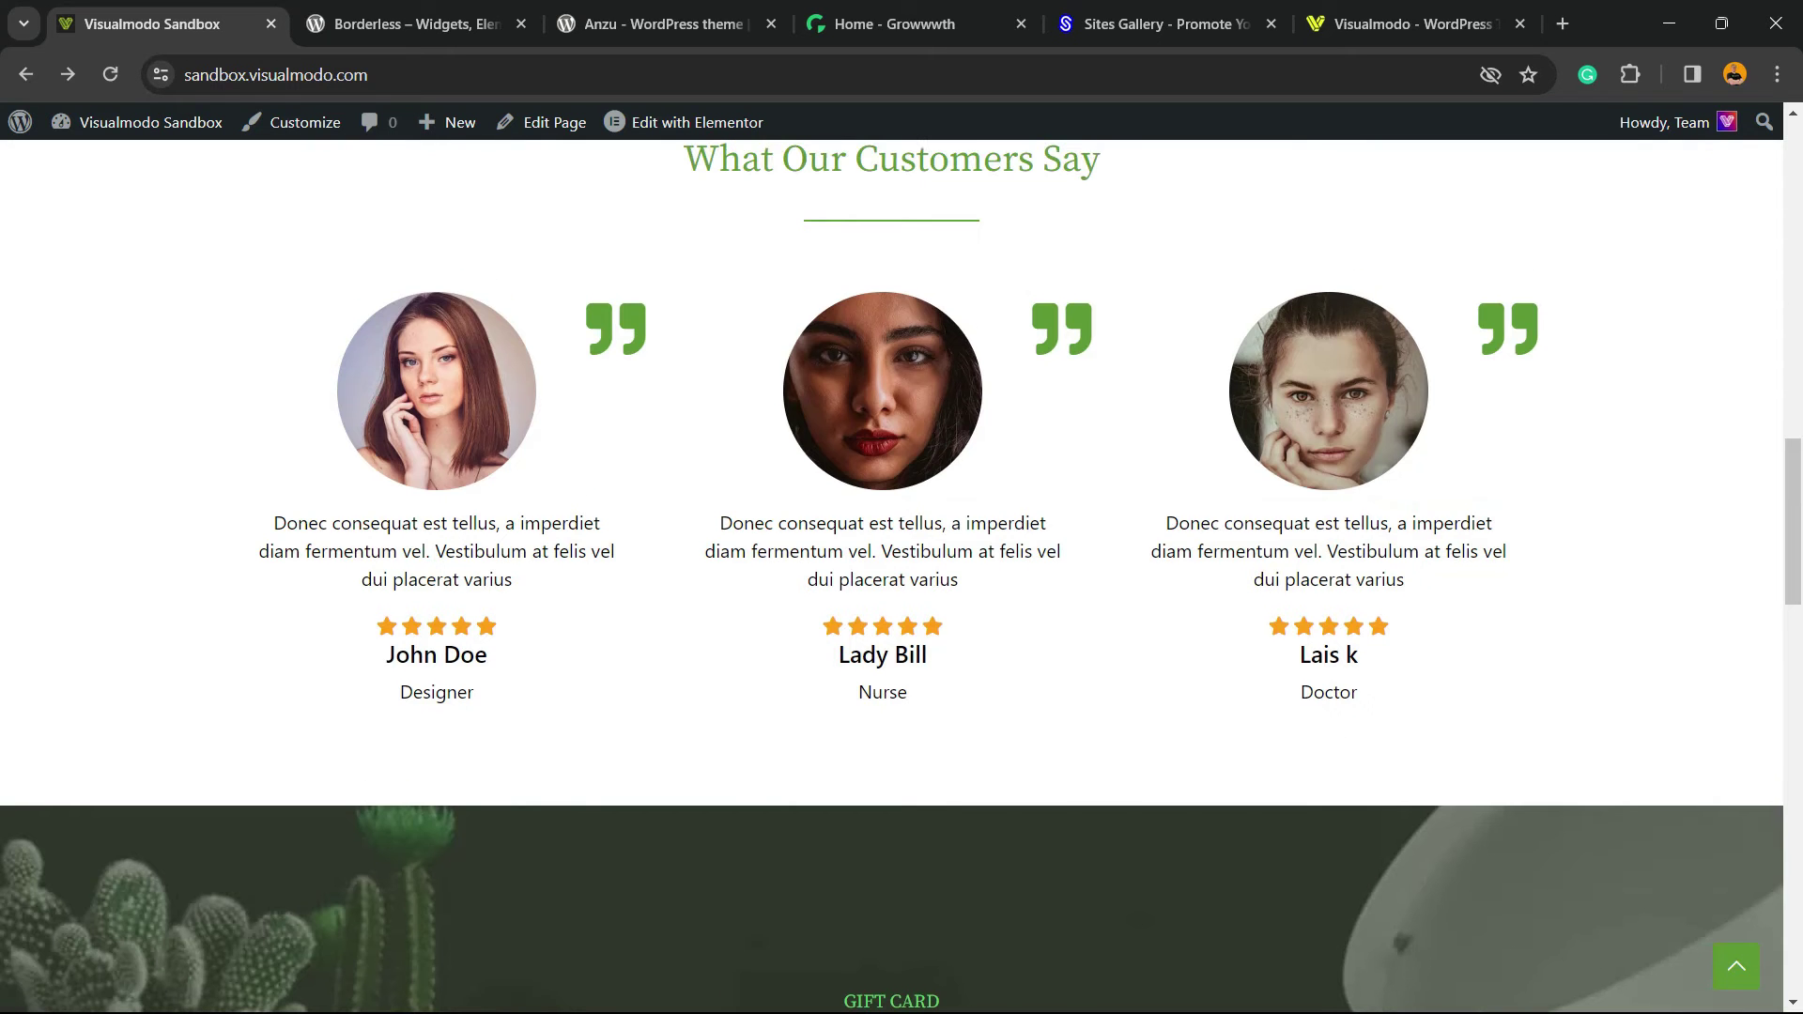
scroll(902, 576, "up", 14)
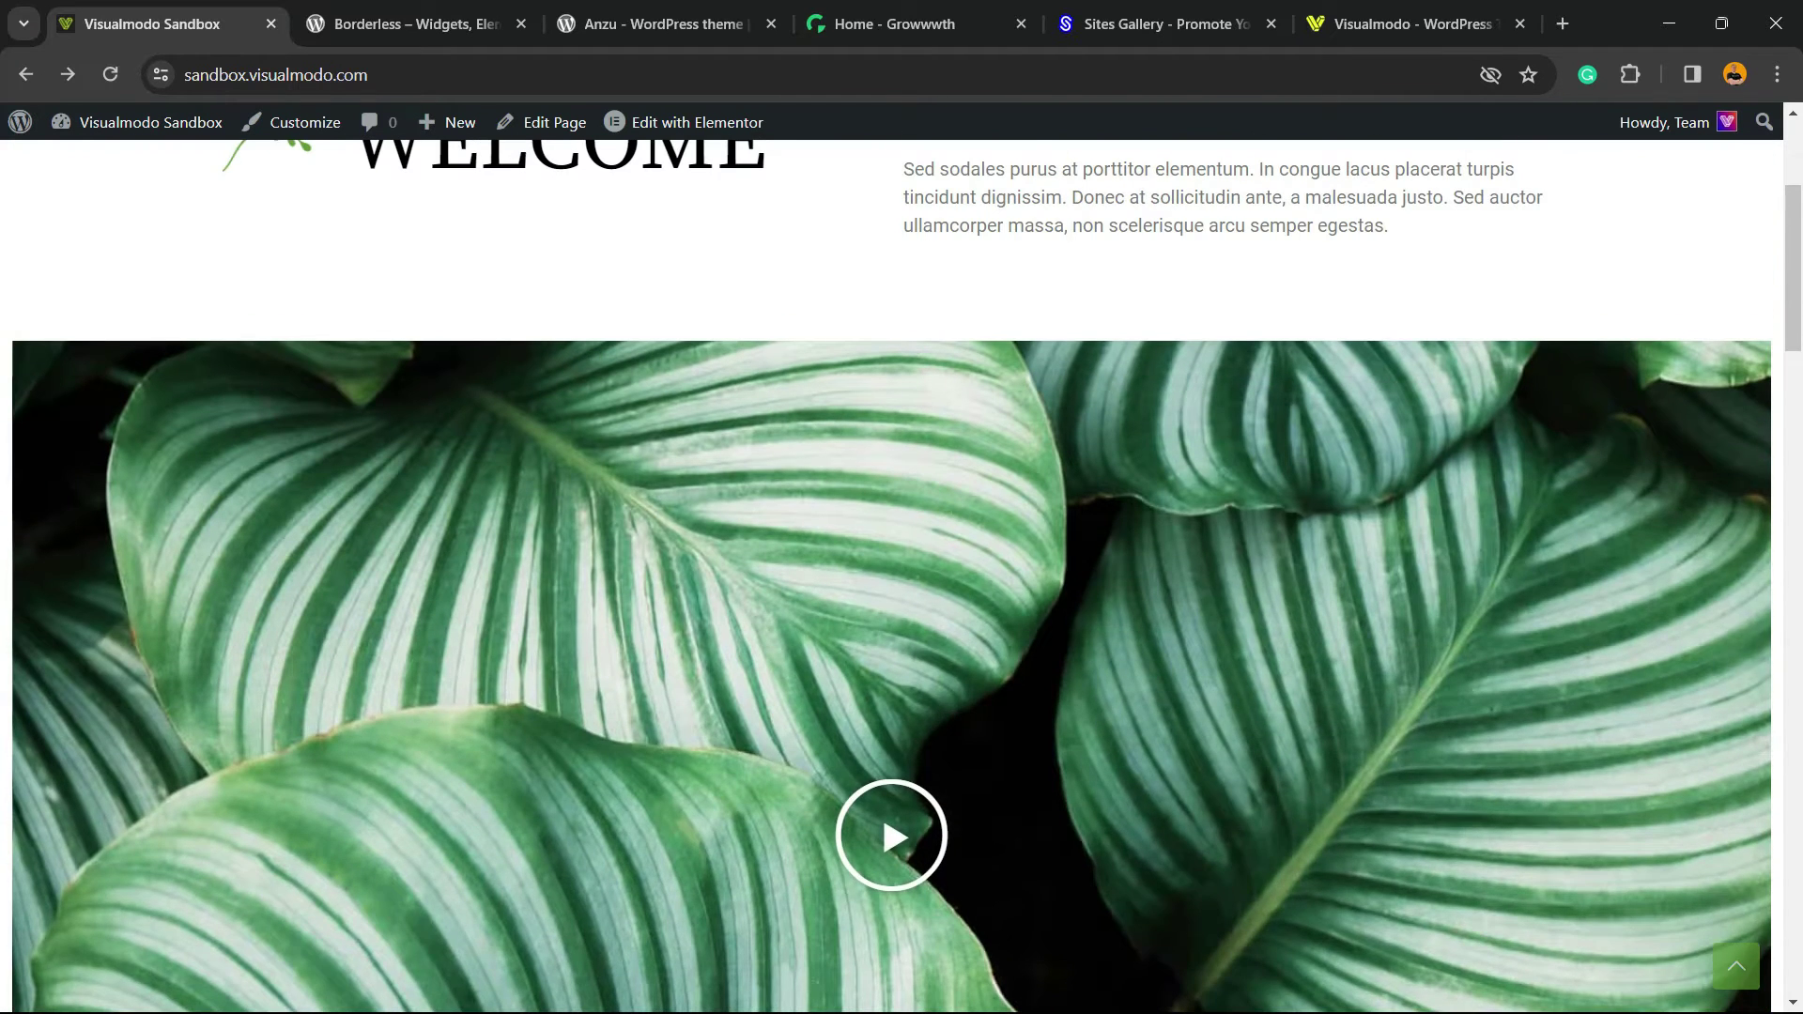
scroll(901, 575, "up", 3)
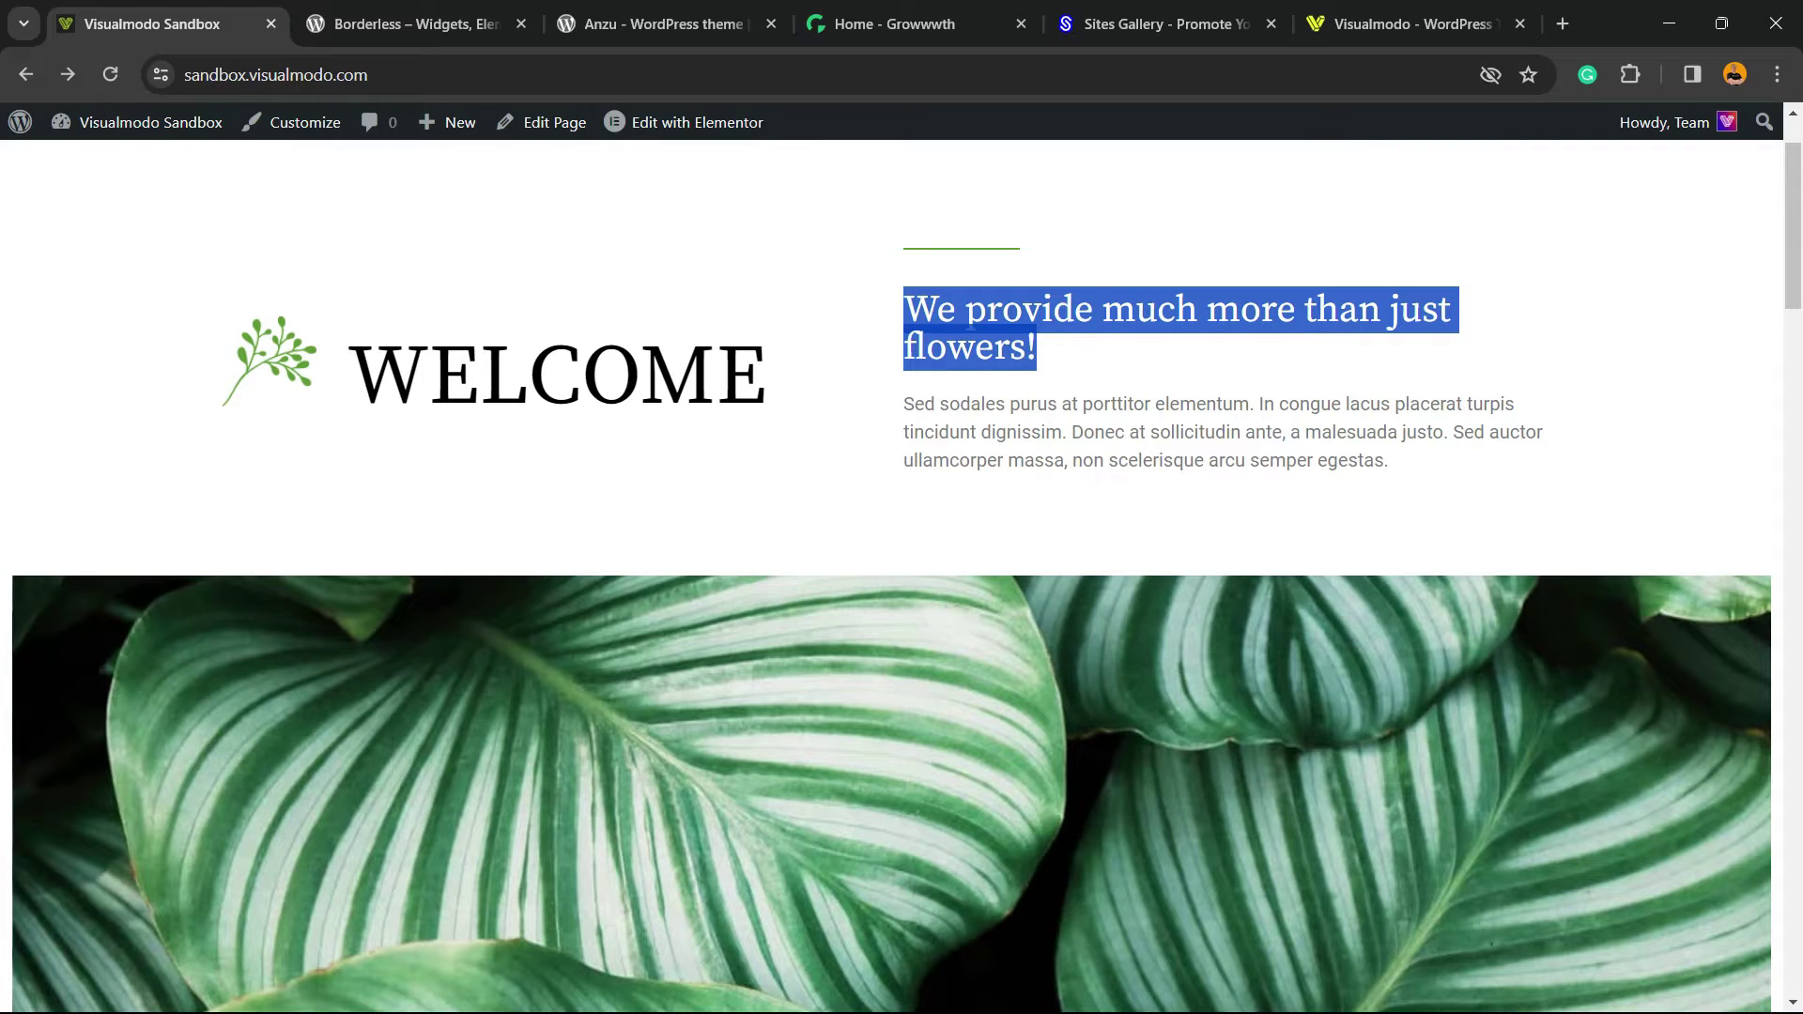
scroll(902, 576, "up", 1)
Select the paragraph, green subheading and WELCOME heading text on the home page.
triple_click(974, 546)
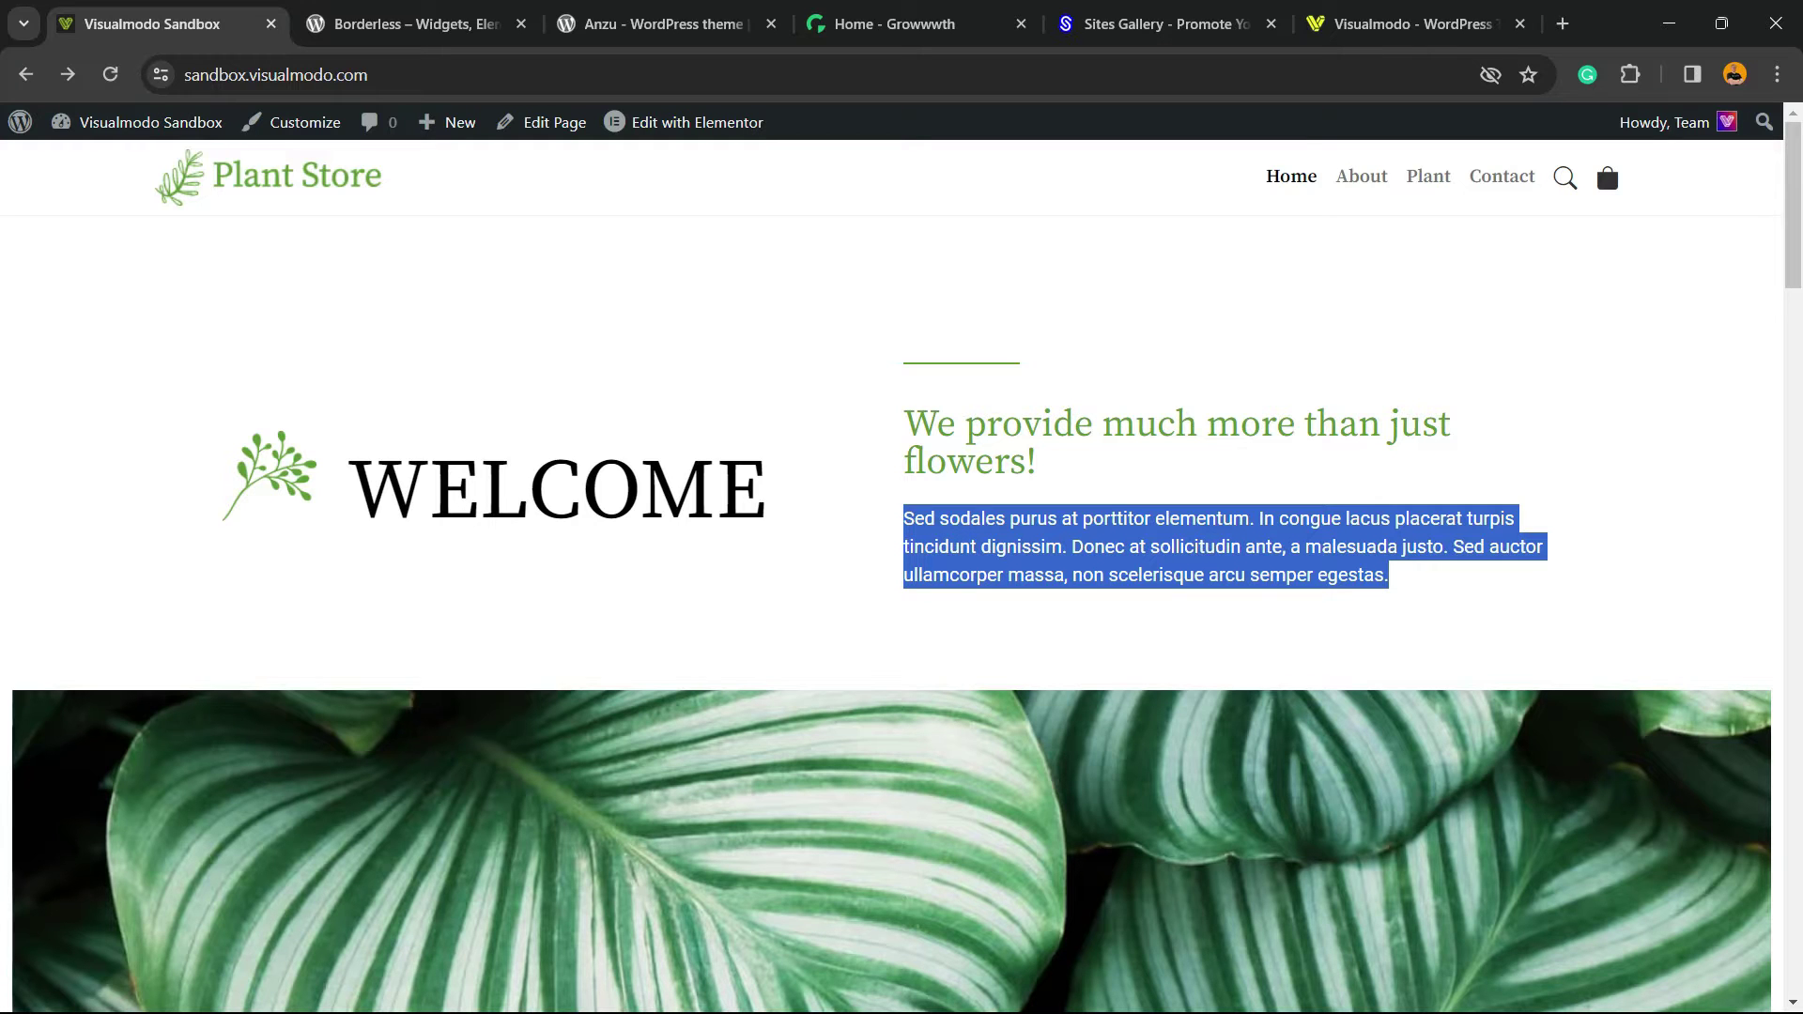
double_click(942, 547)
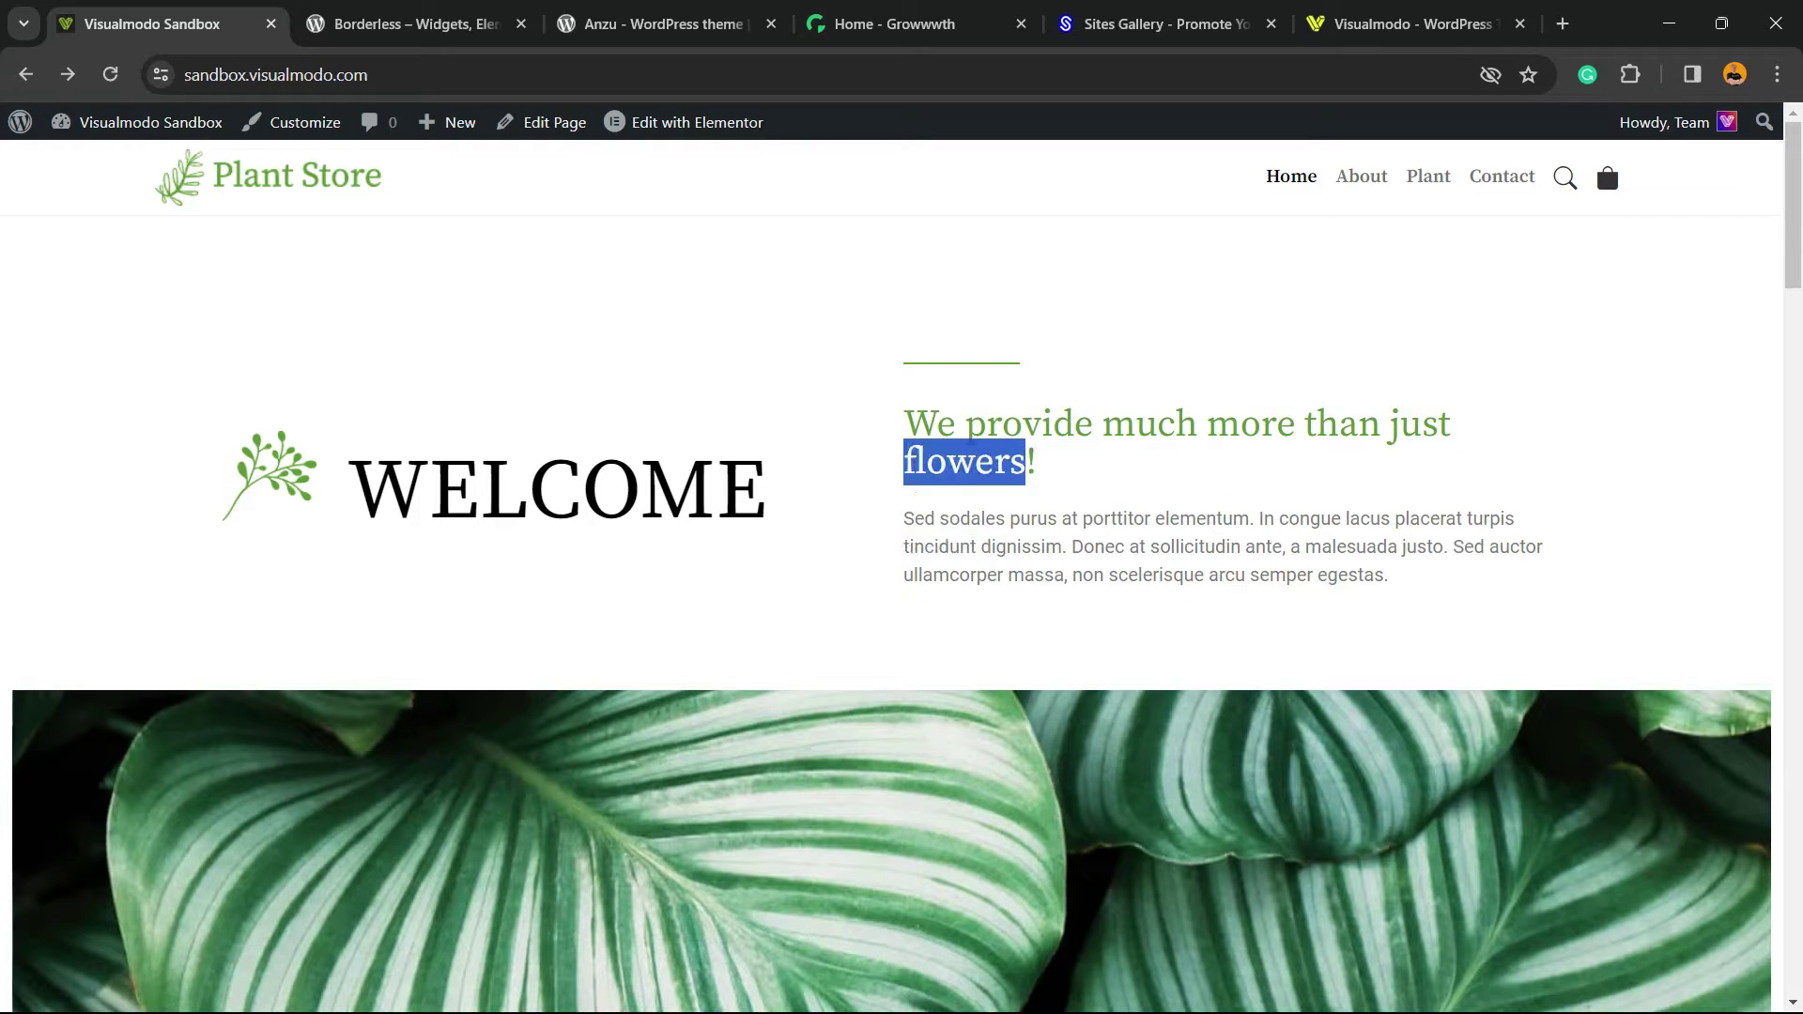
triple_click(967, 463)
double_click(962, 428)
double_click(706, 489)
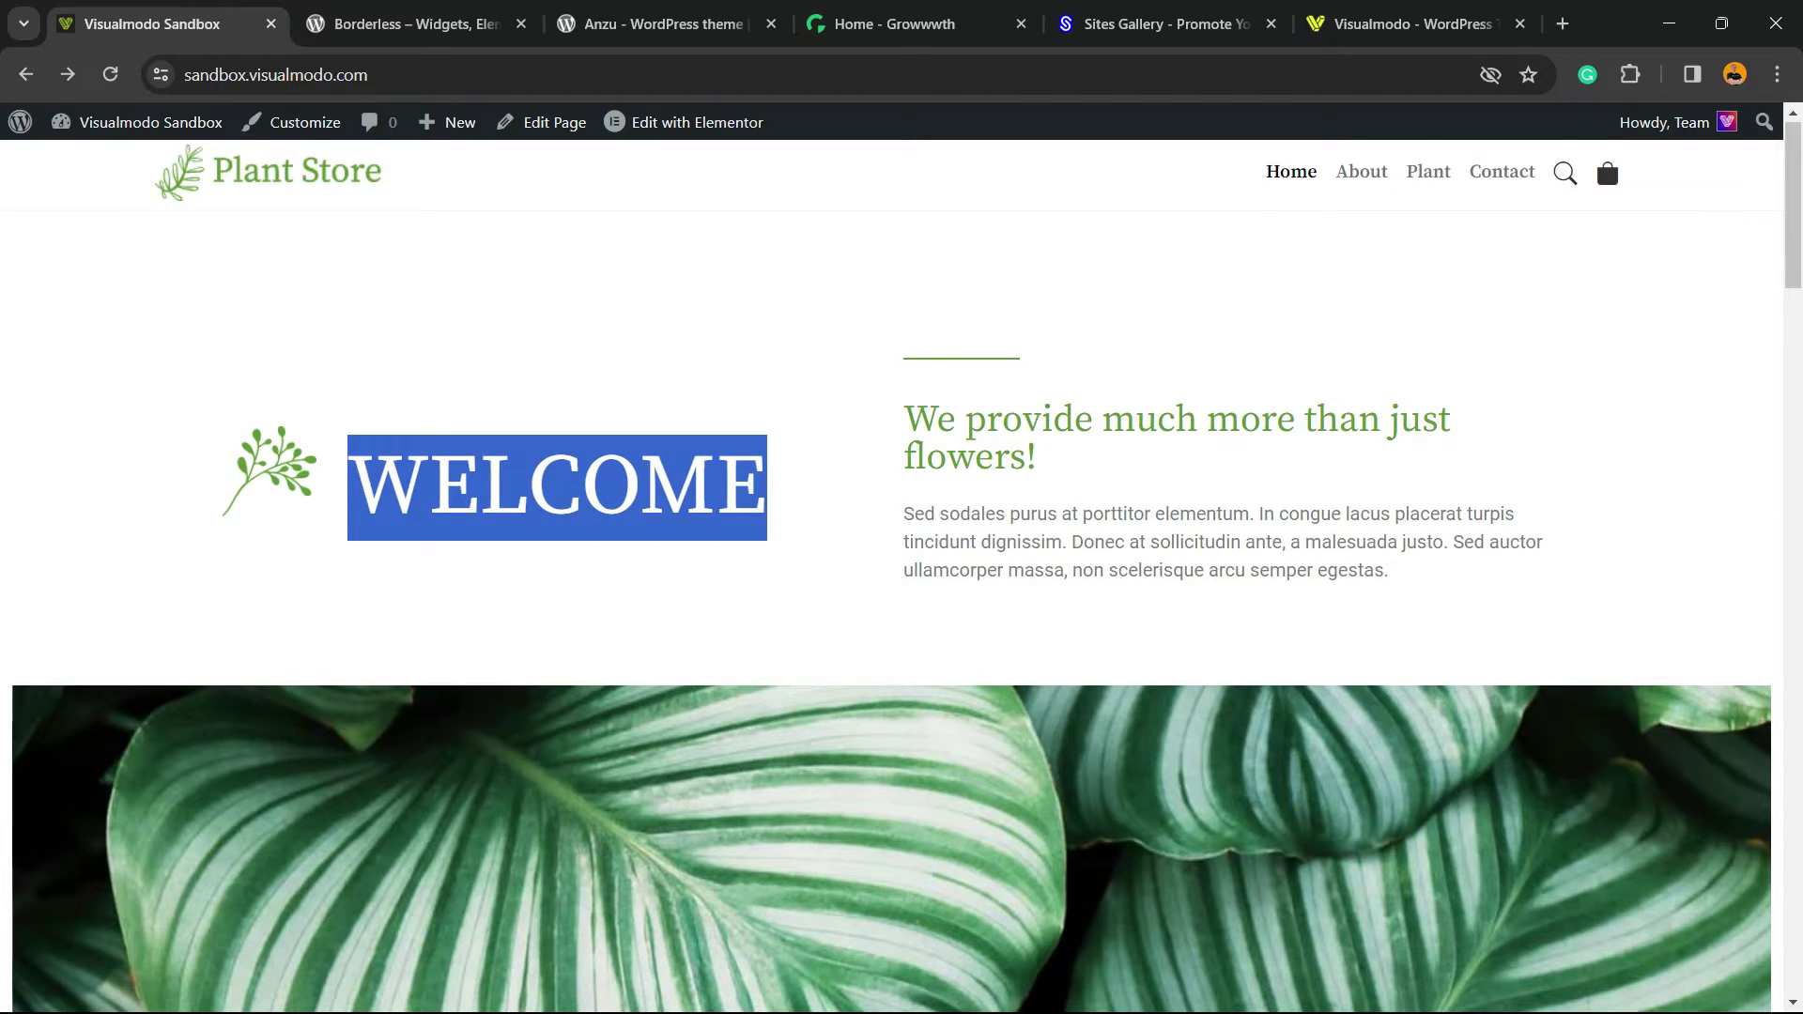
scroll(1014, 398, "down", 15)
scroll(892, 575, "down", 12)
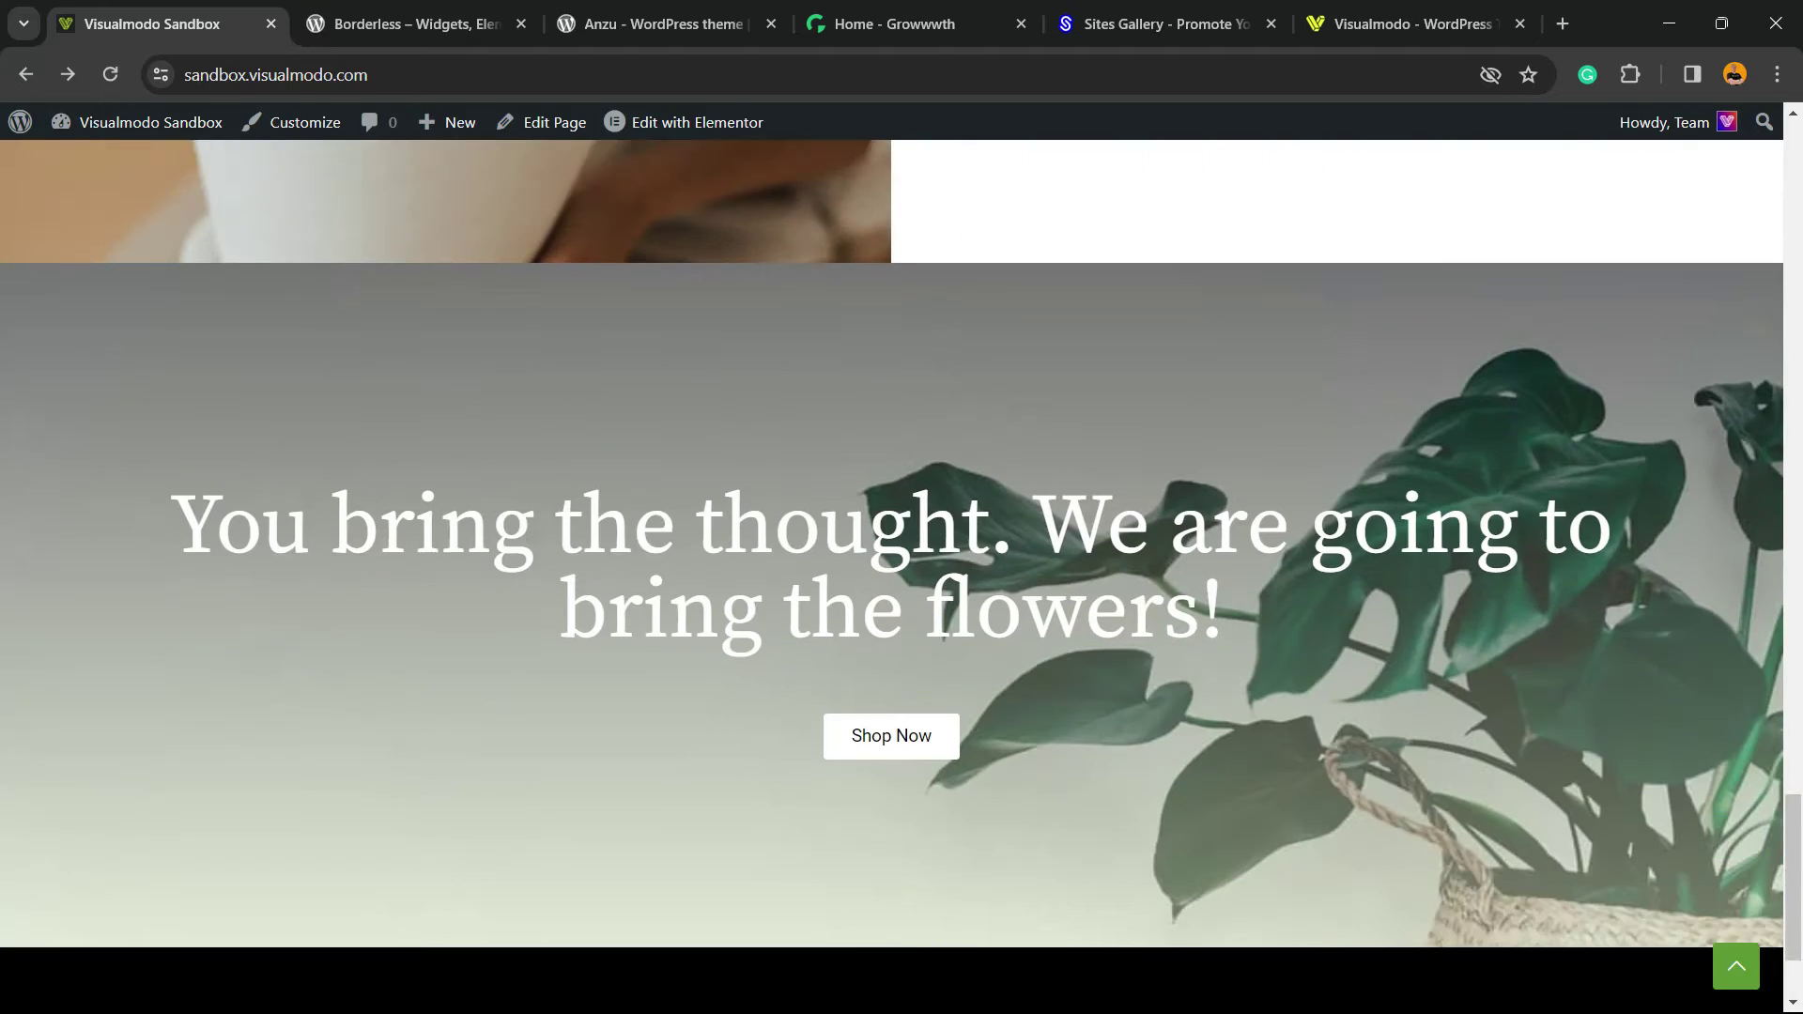
scroll(893, 575, "up", 20)
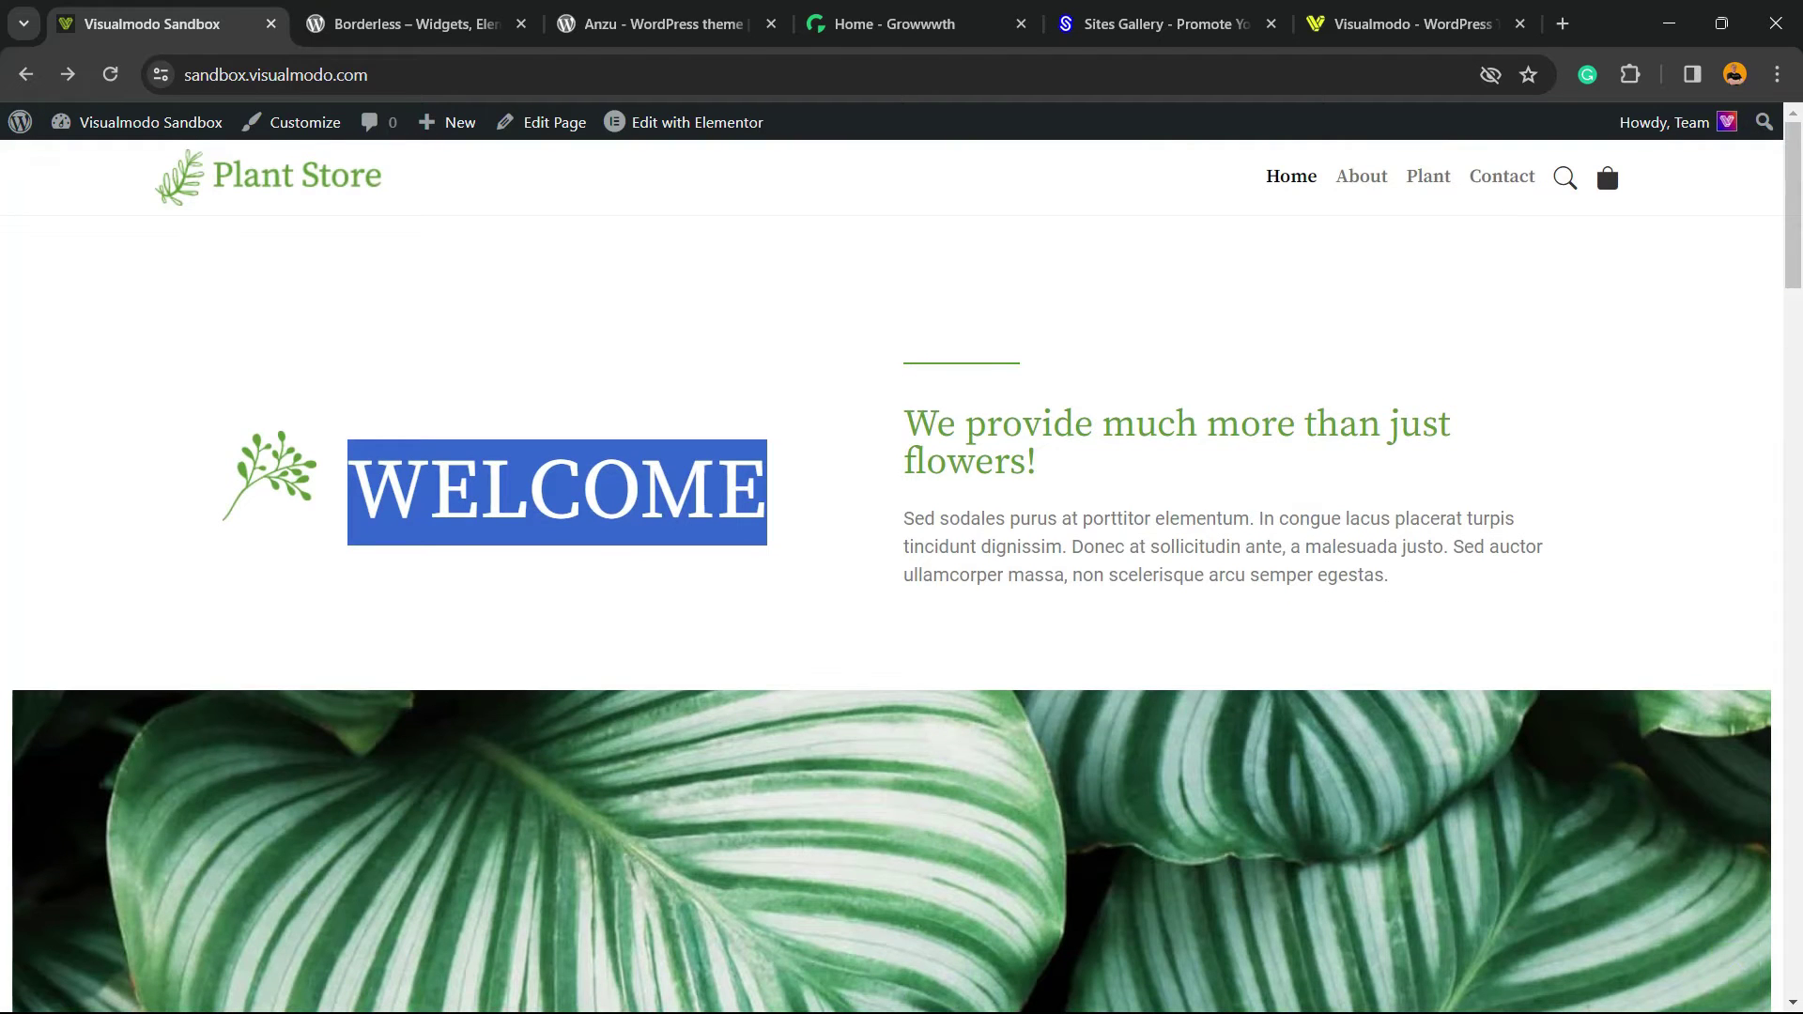
View the Borderless template library from the admin dashboard, filtered to the Store category.
left_click(151, 122)
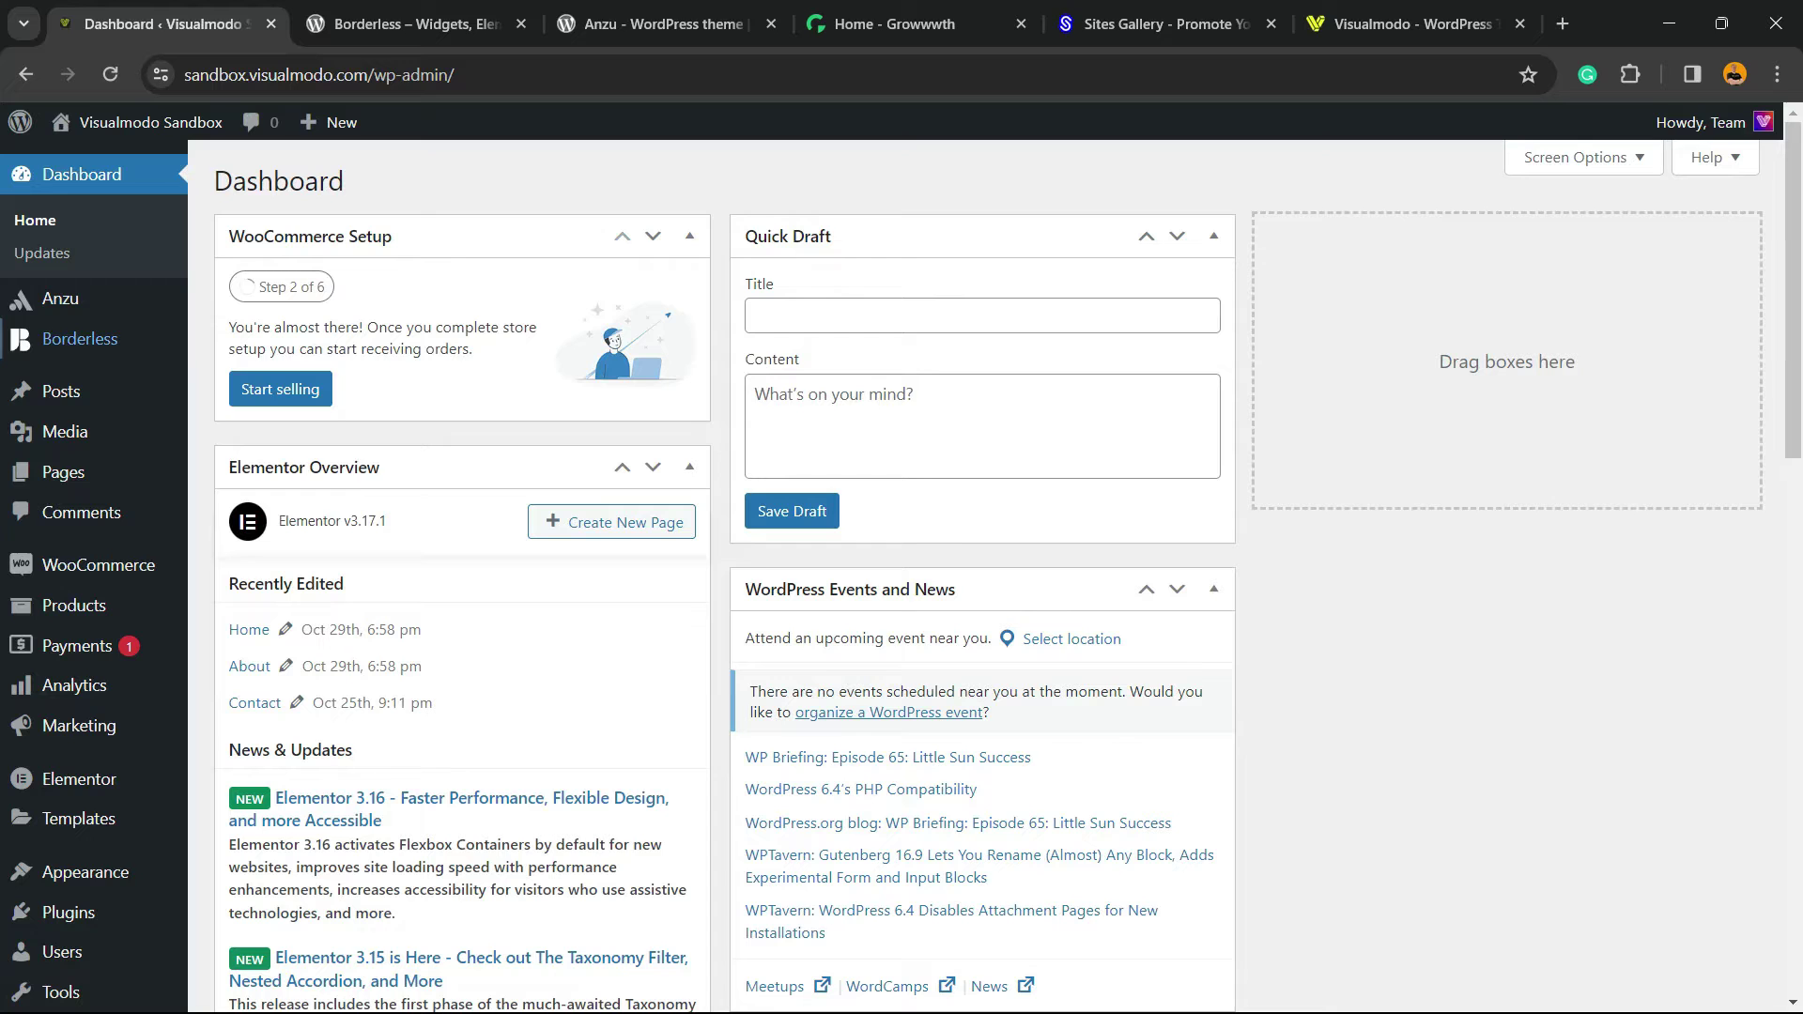
mouse_move(80, 339)
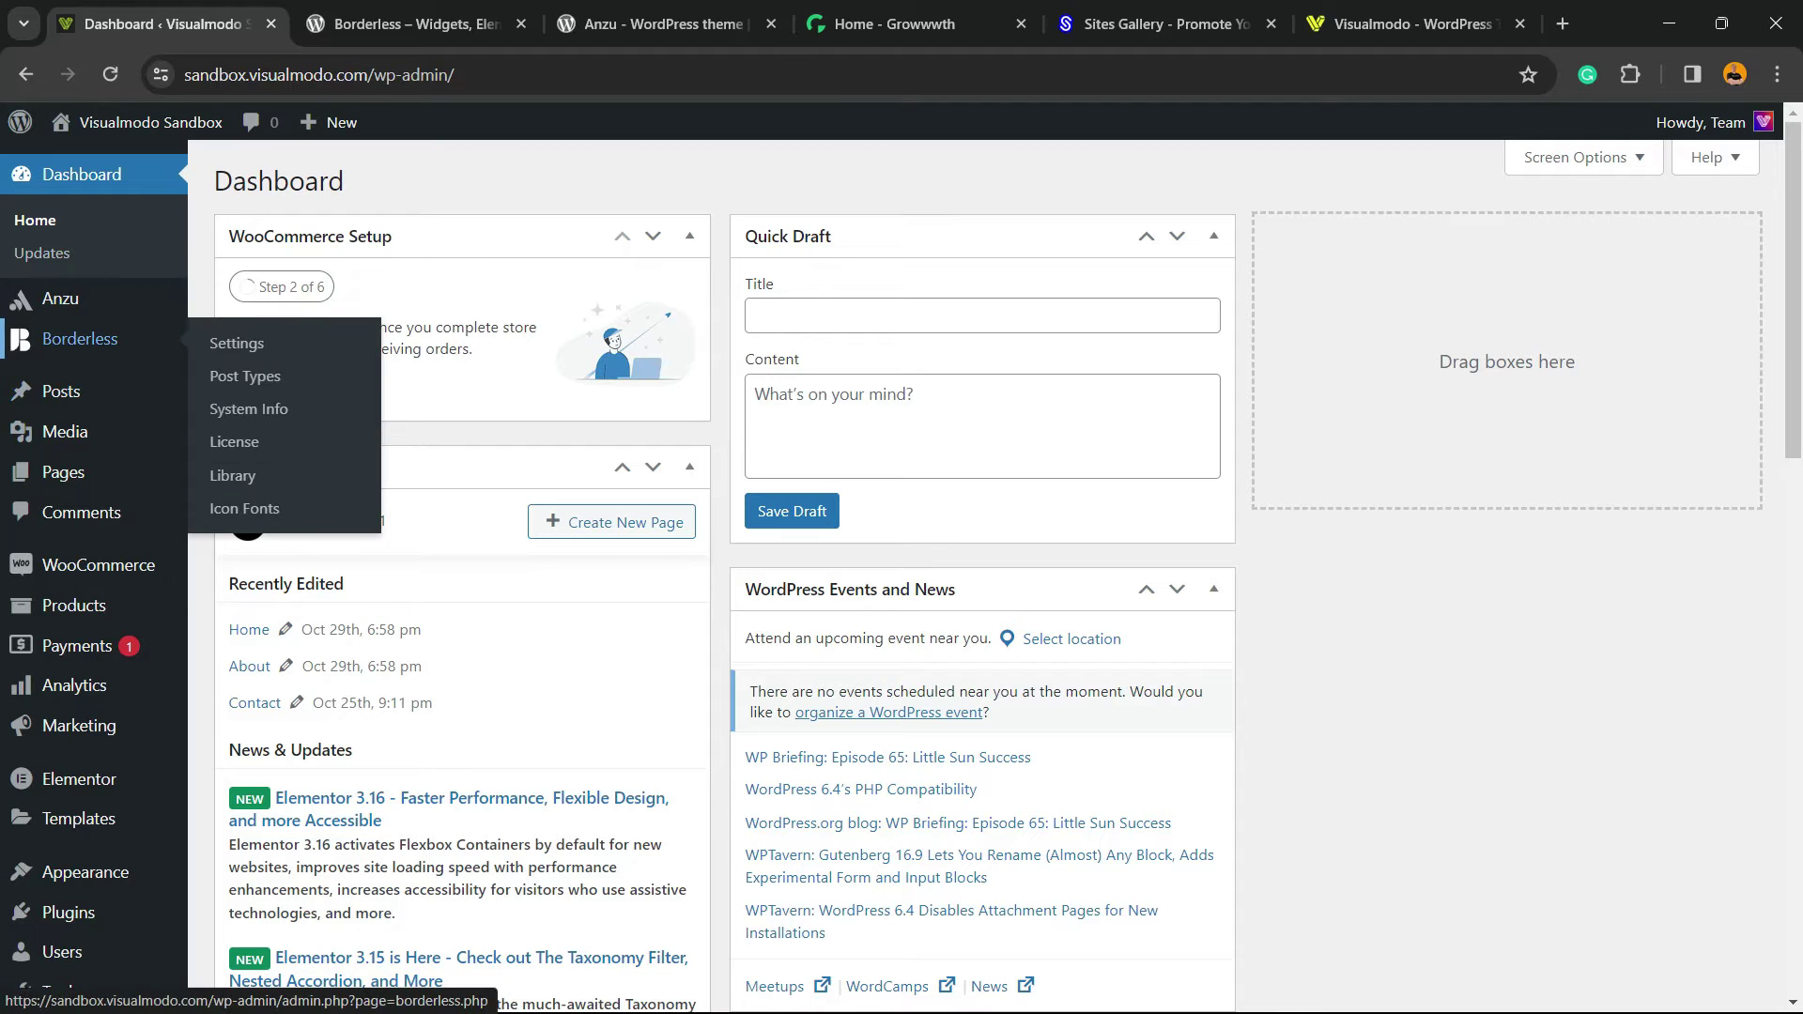
left_click(233, 442)
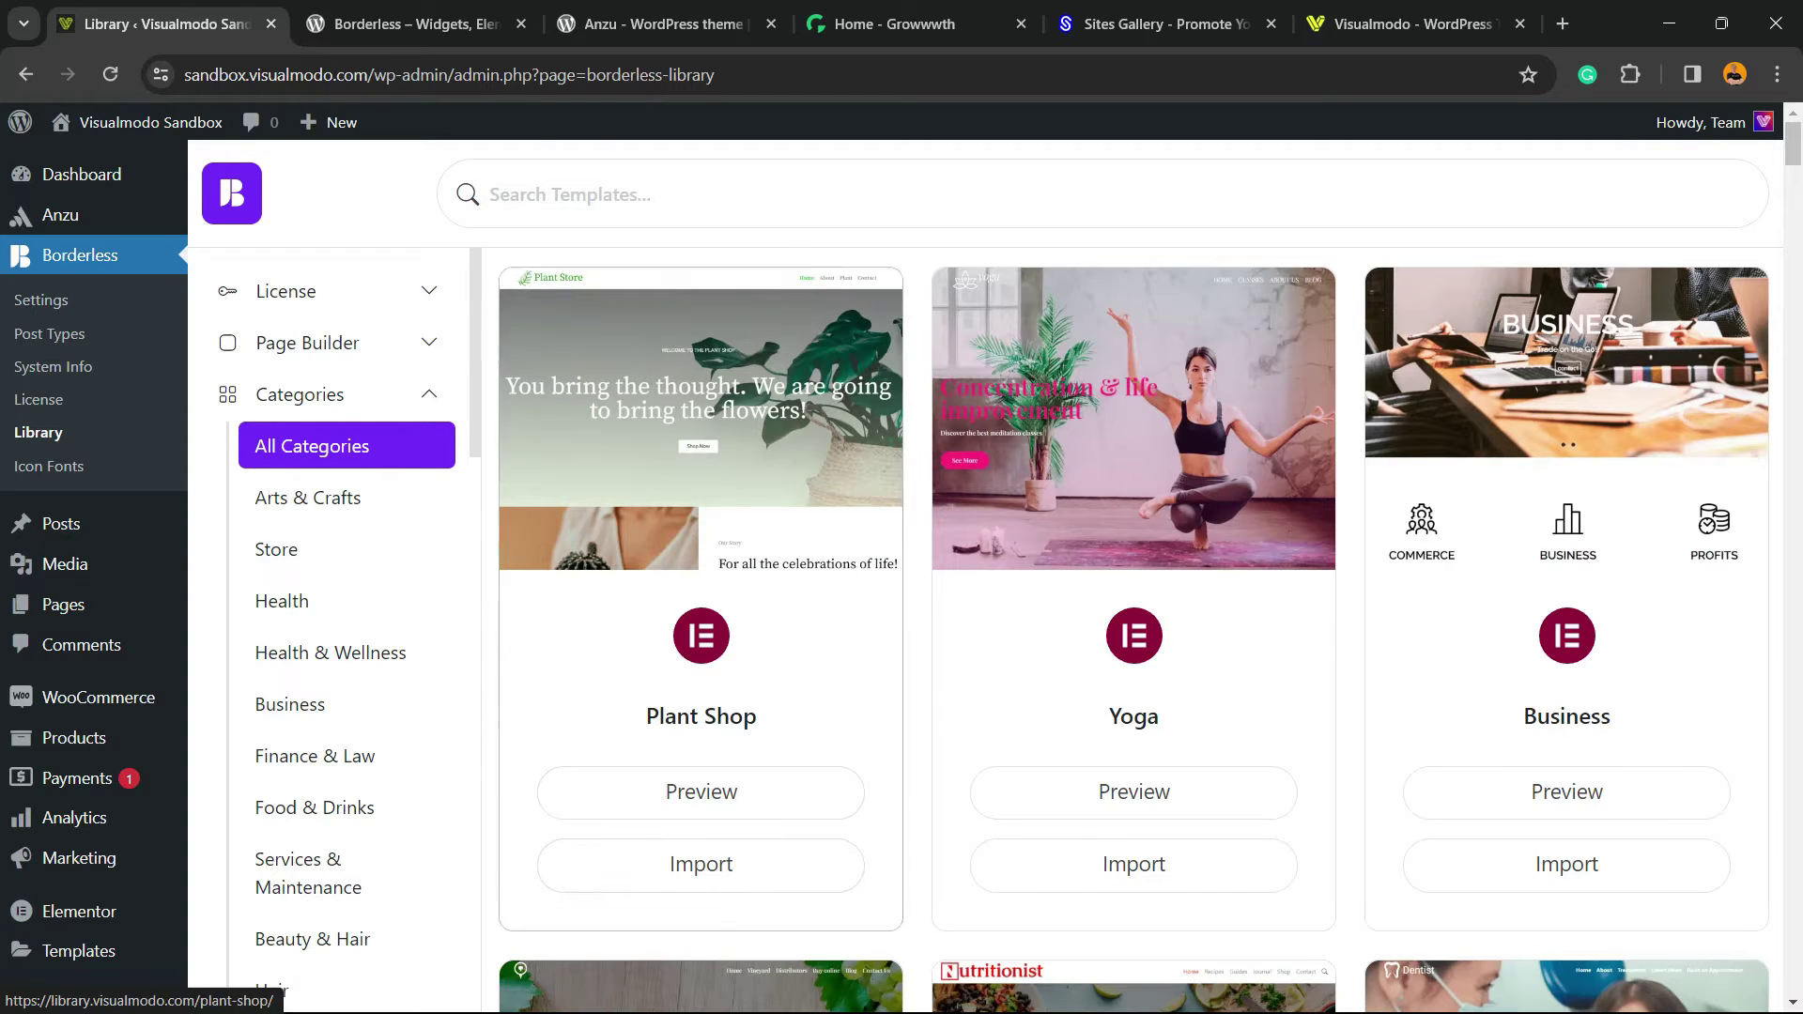
left_click(310, 550)
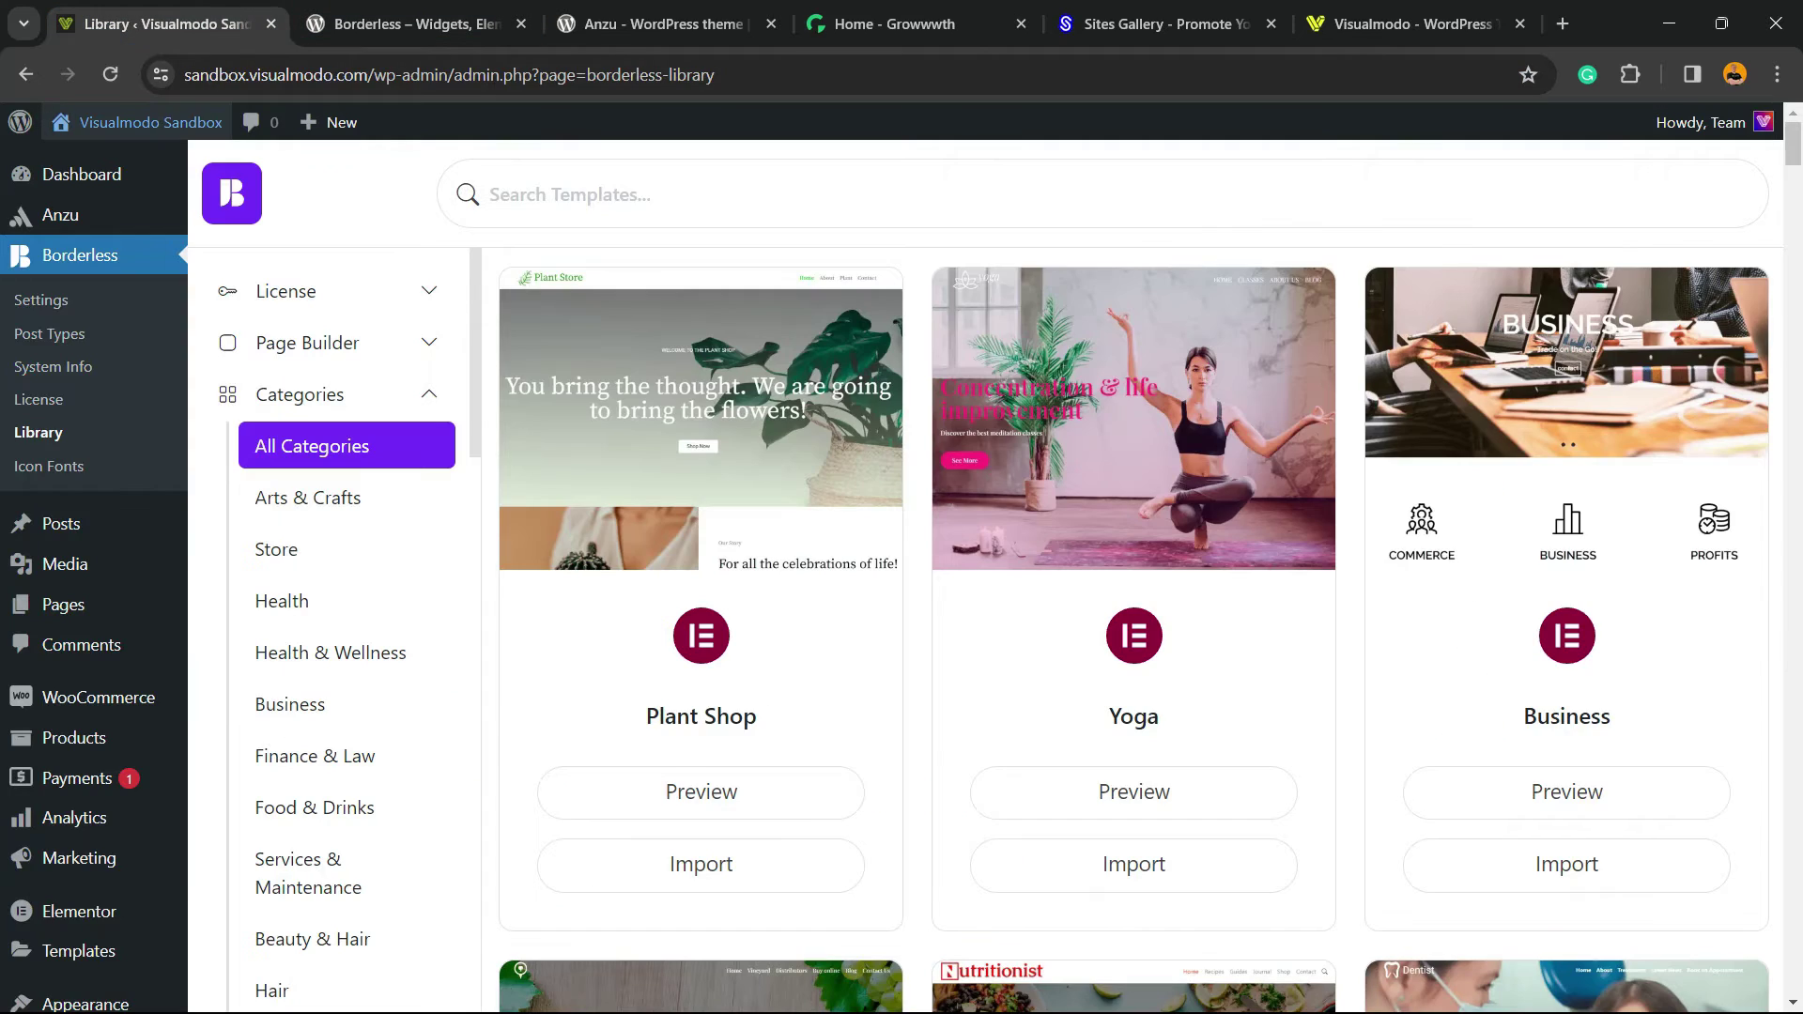
Return to the Plant Store home page and open it in the Elementor editor.
left_click(150, 122)
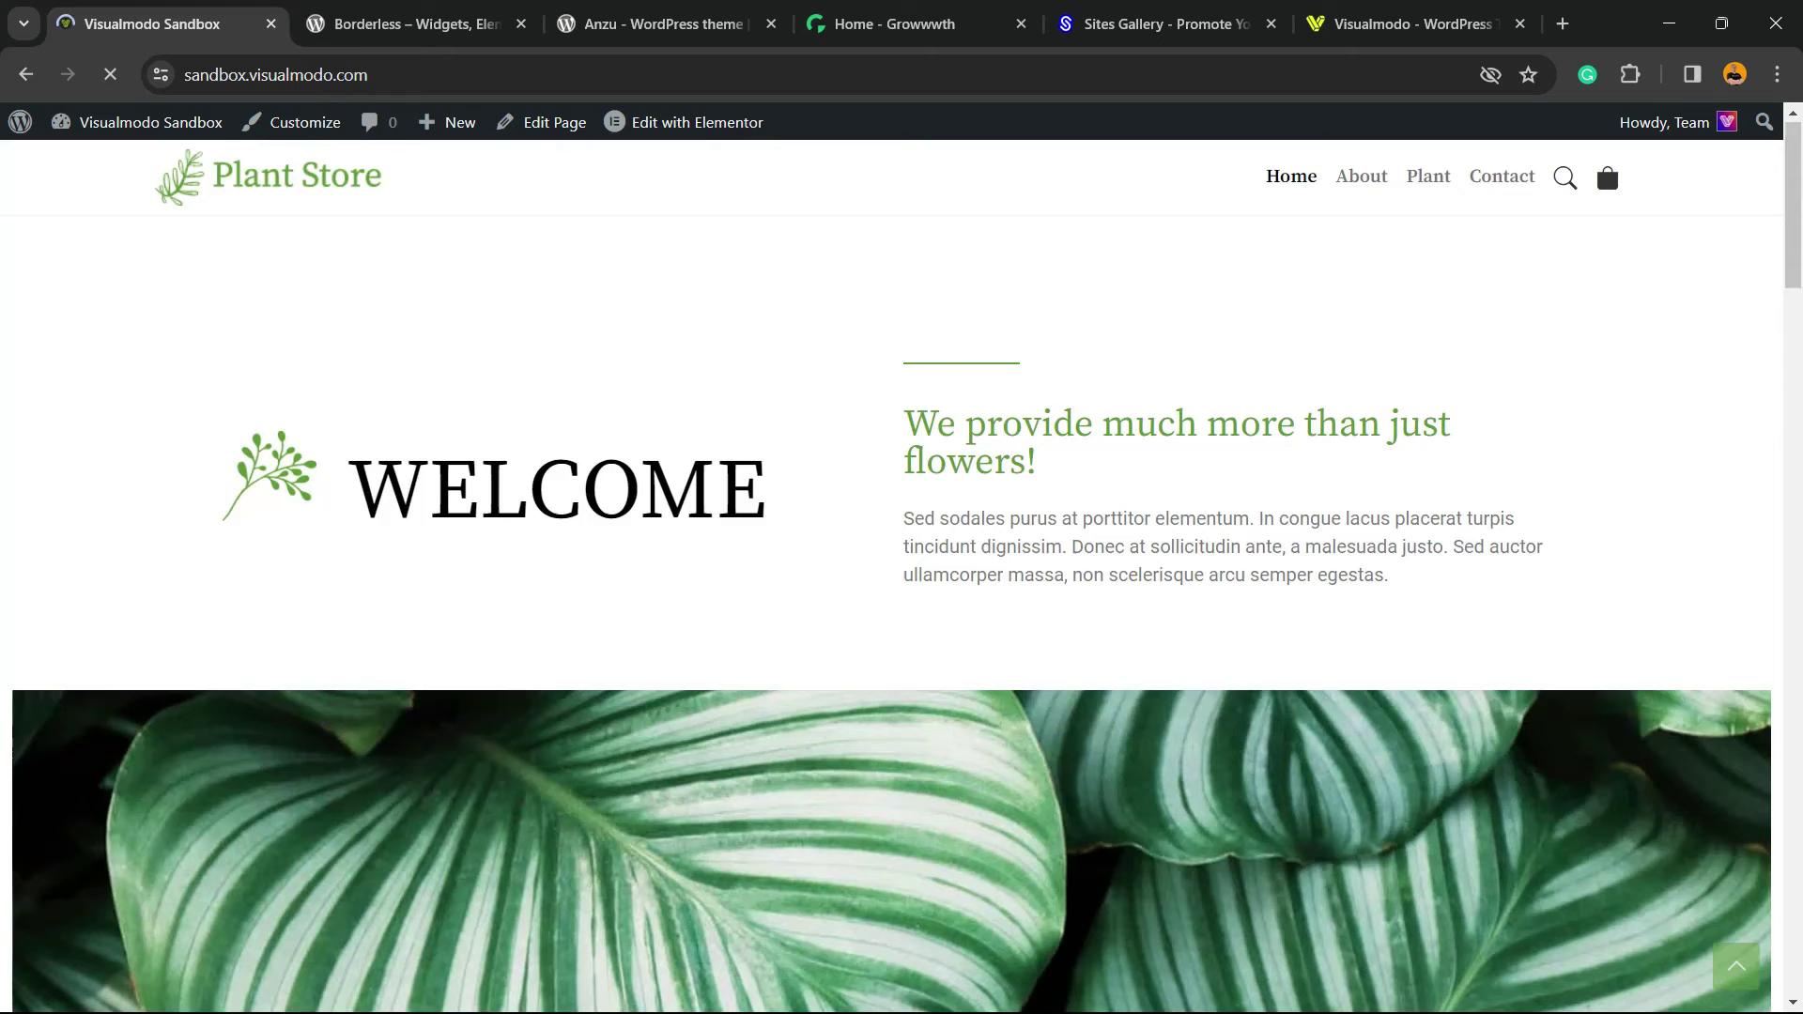
scroll(892, 150, "down", 8)
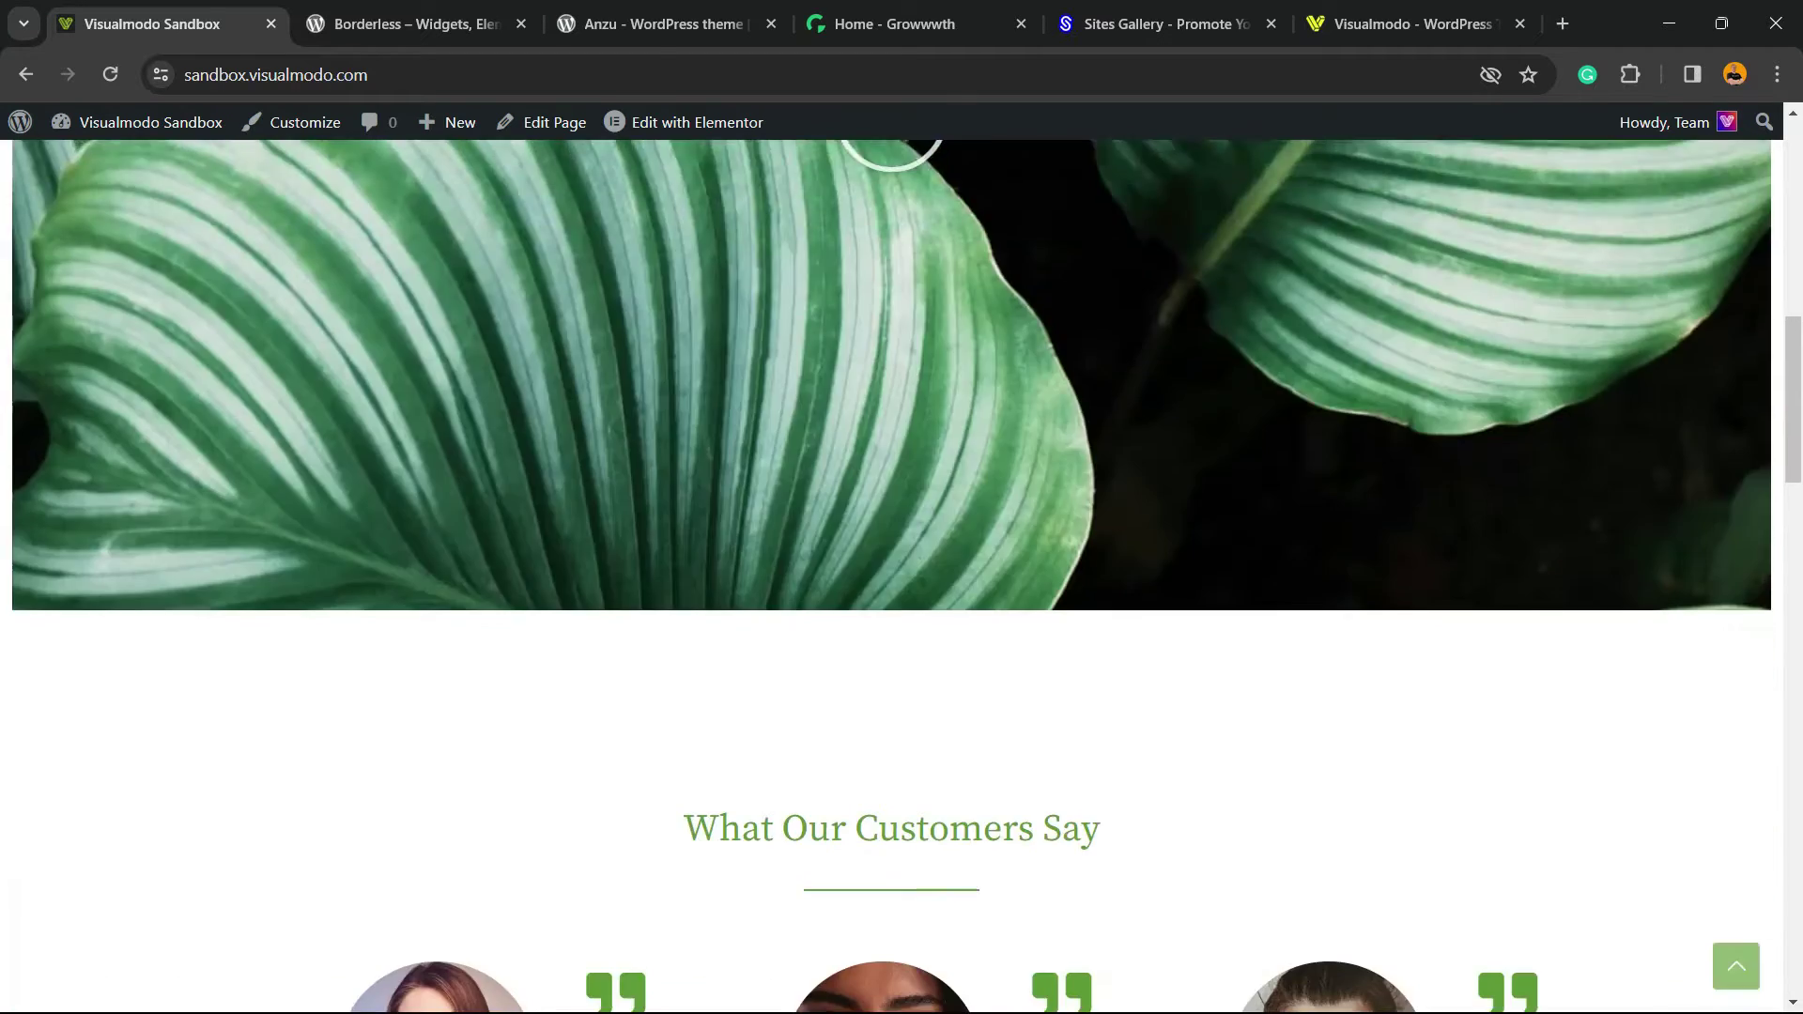
scroll(892, 150, "up", 8)
left_click(675, 122)
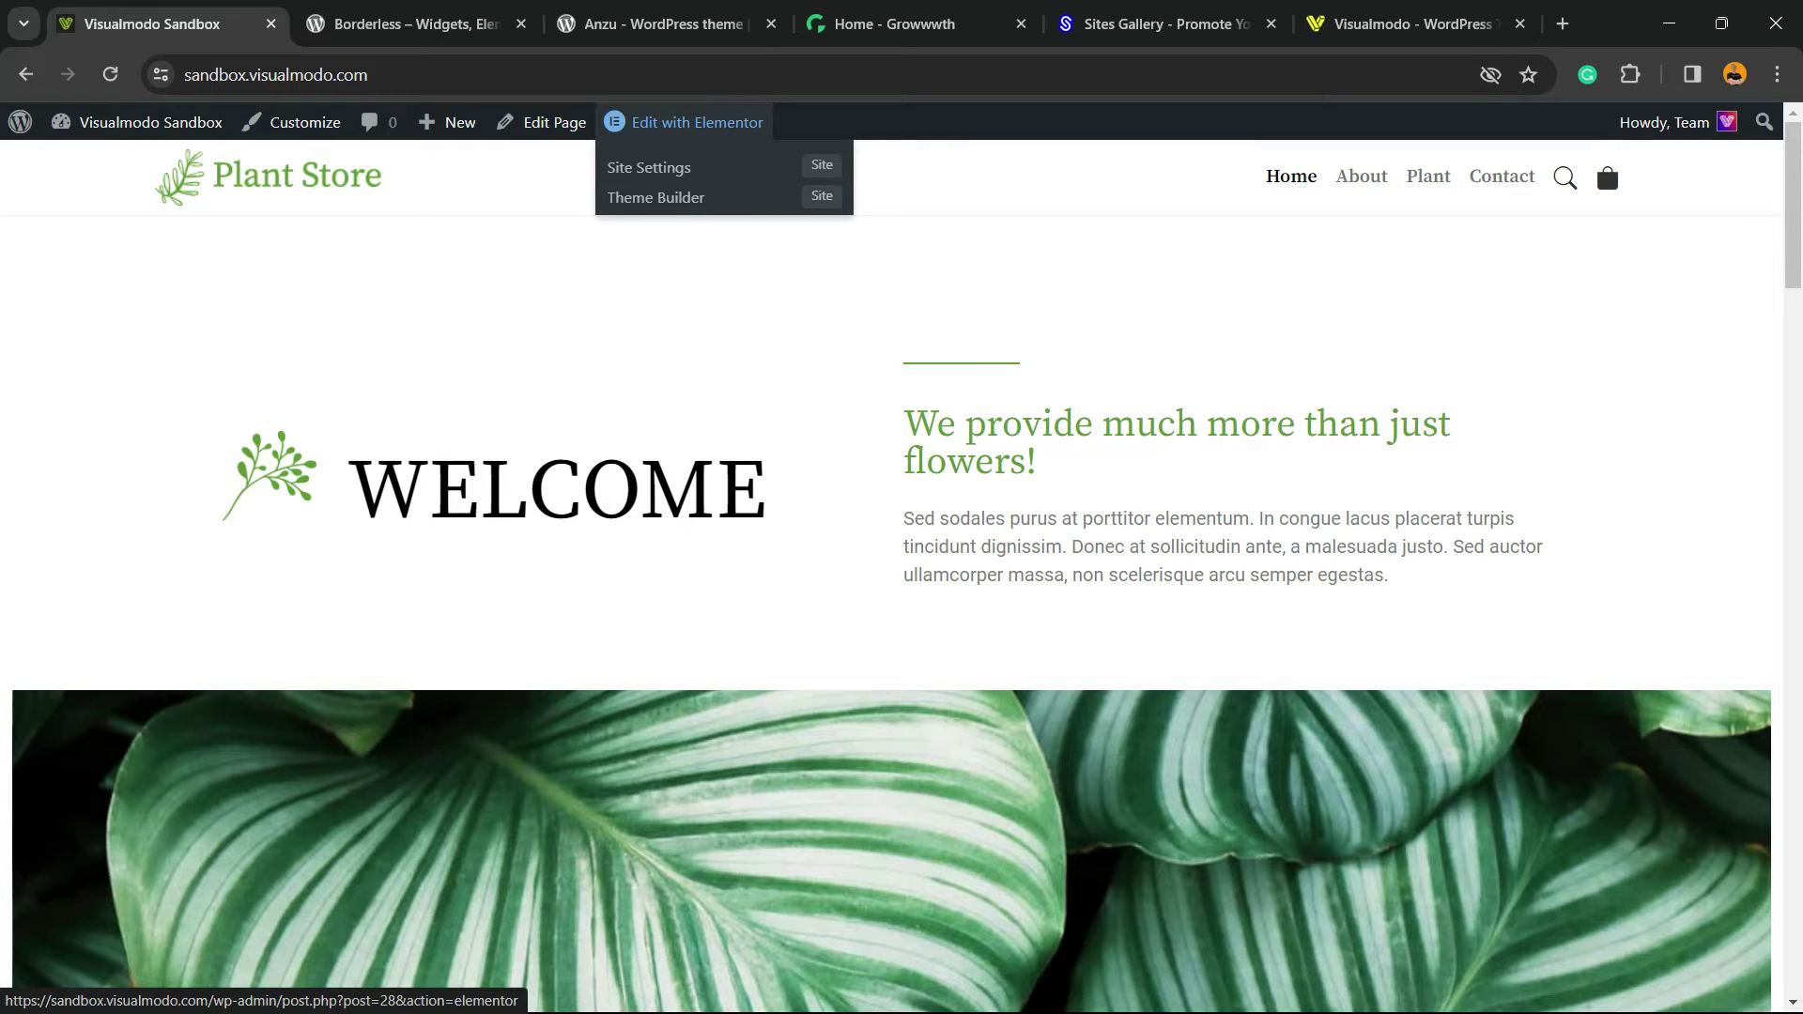
left_click(675, 122)
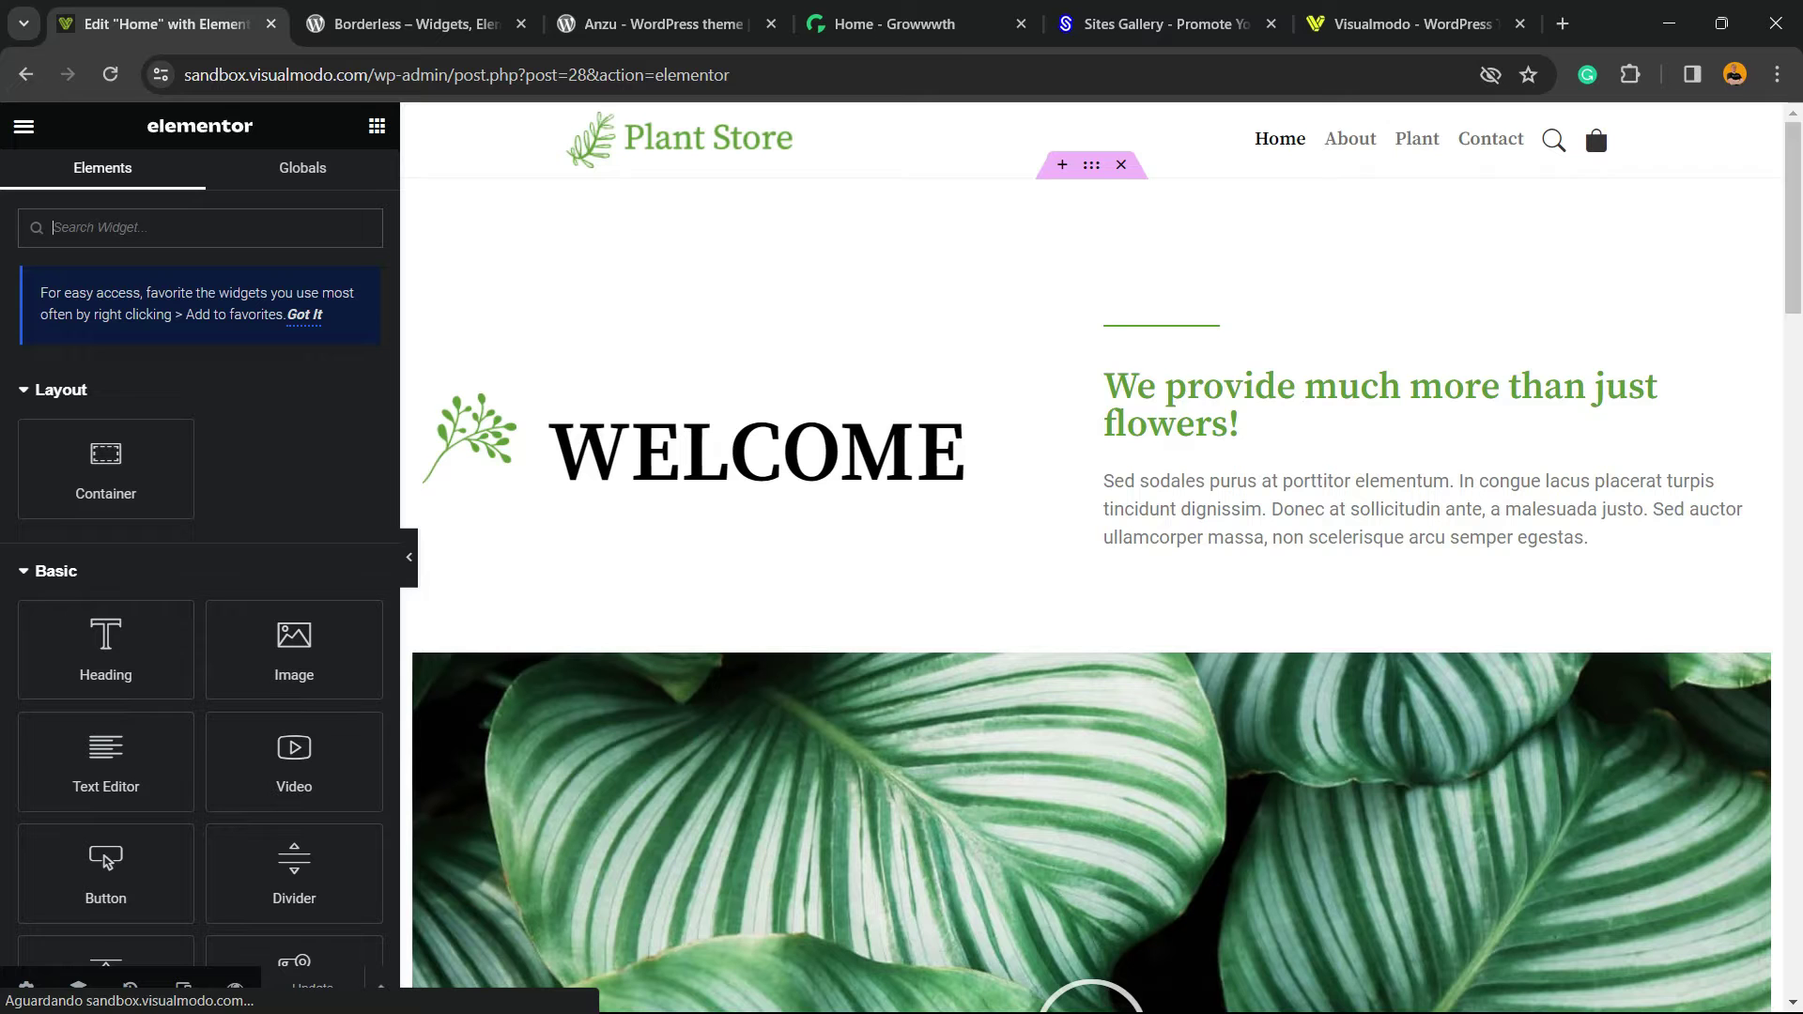
scroll(752, 422, "down", 15)
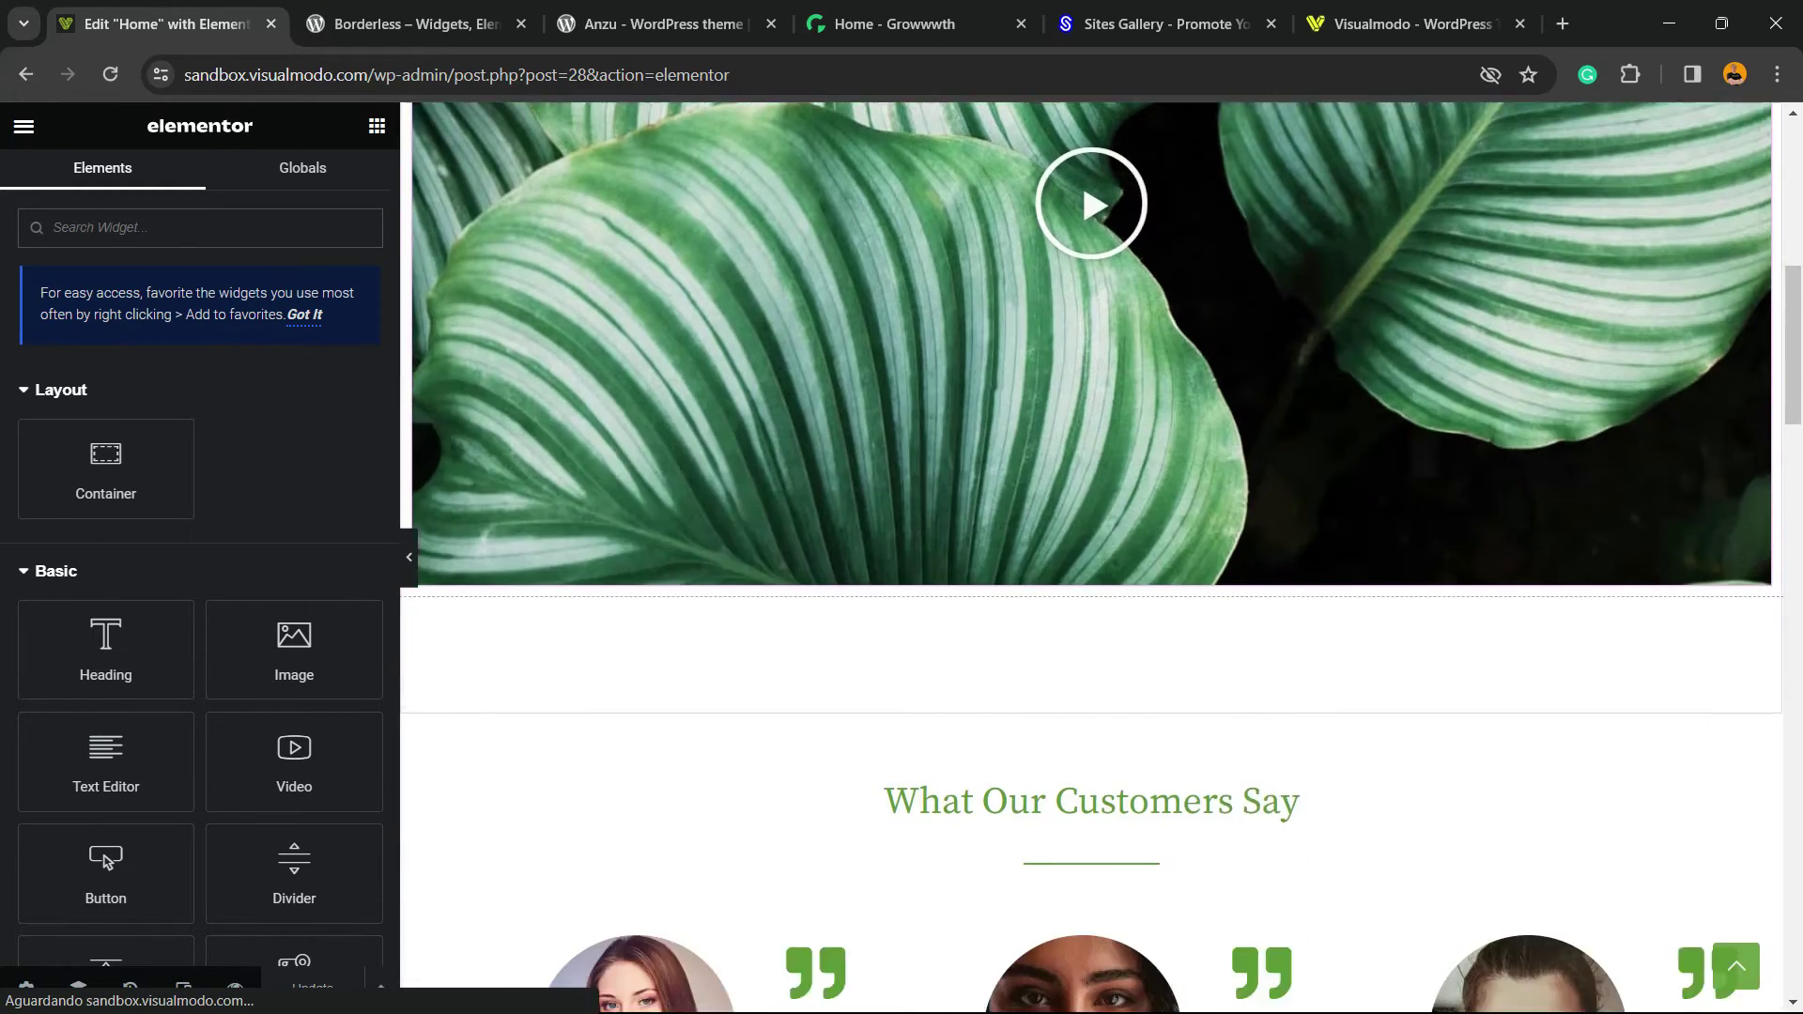
scroll(751, 422, "up", 15)
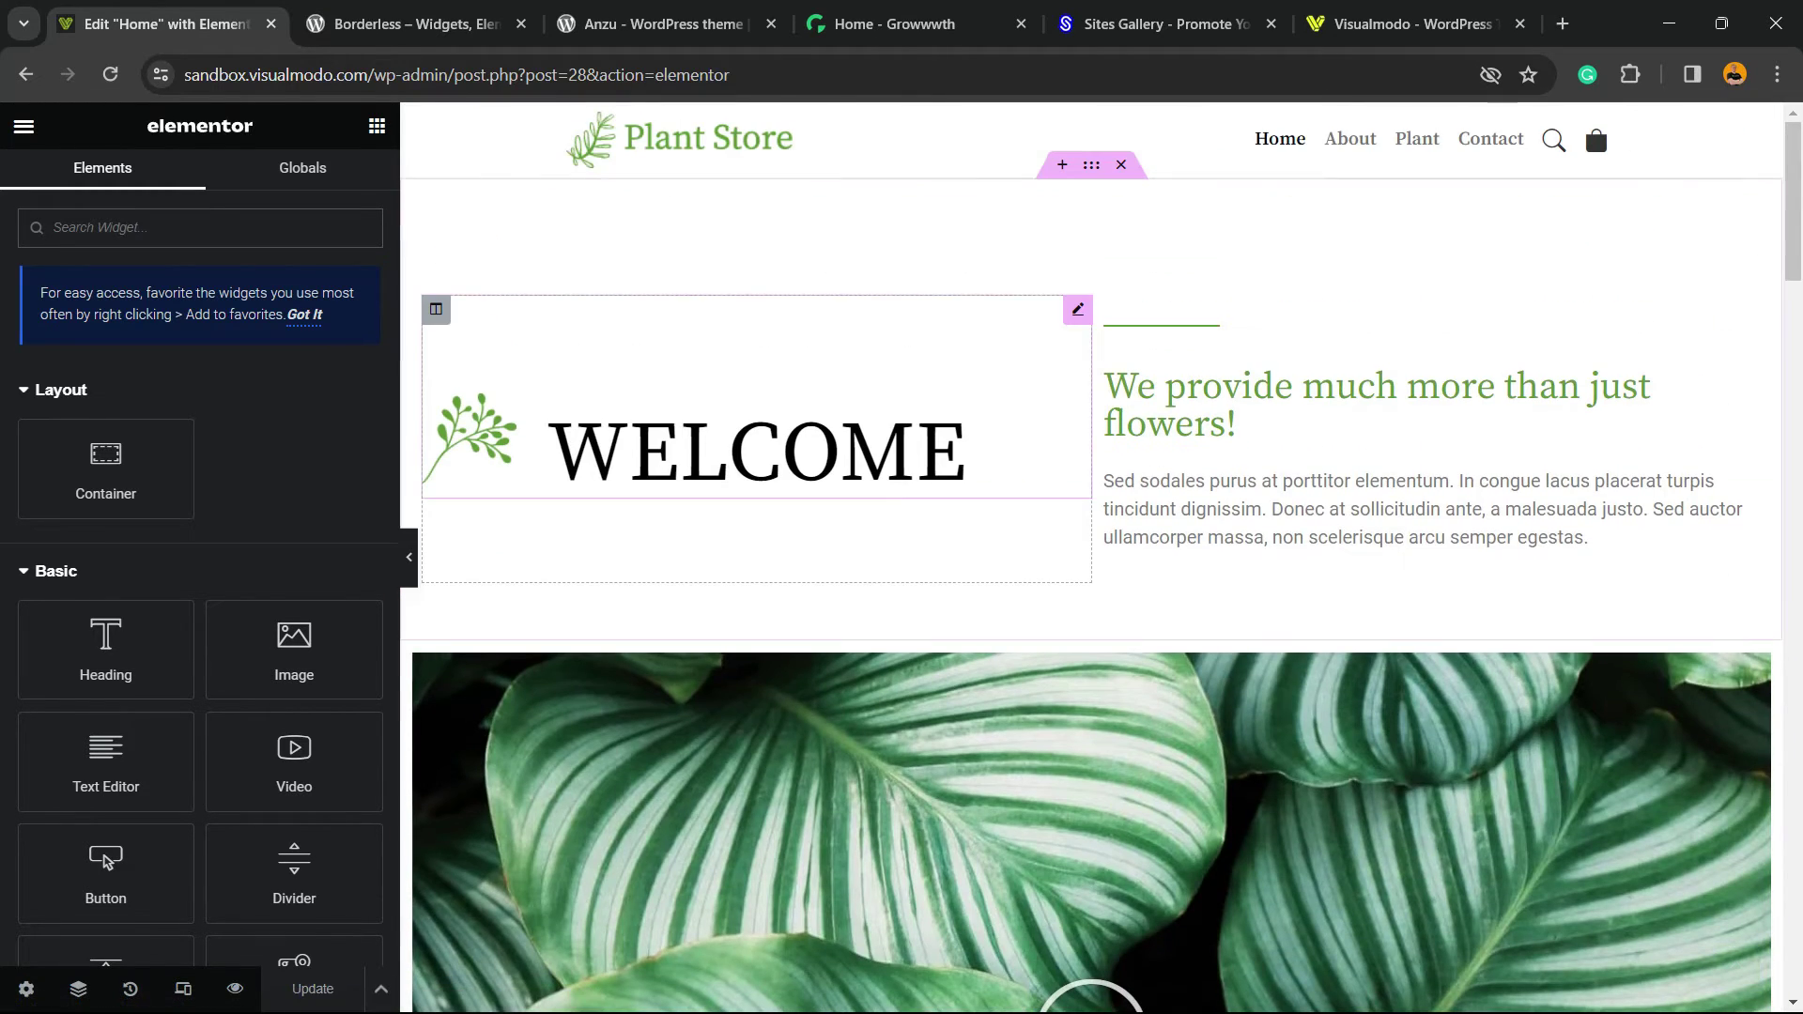
Show the WELCOME heading's Style settings and zoom the browser to 125%.
left_click(757, 453)
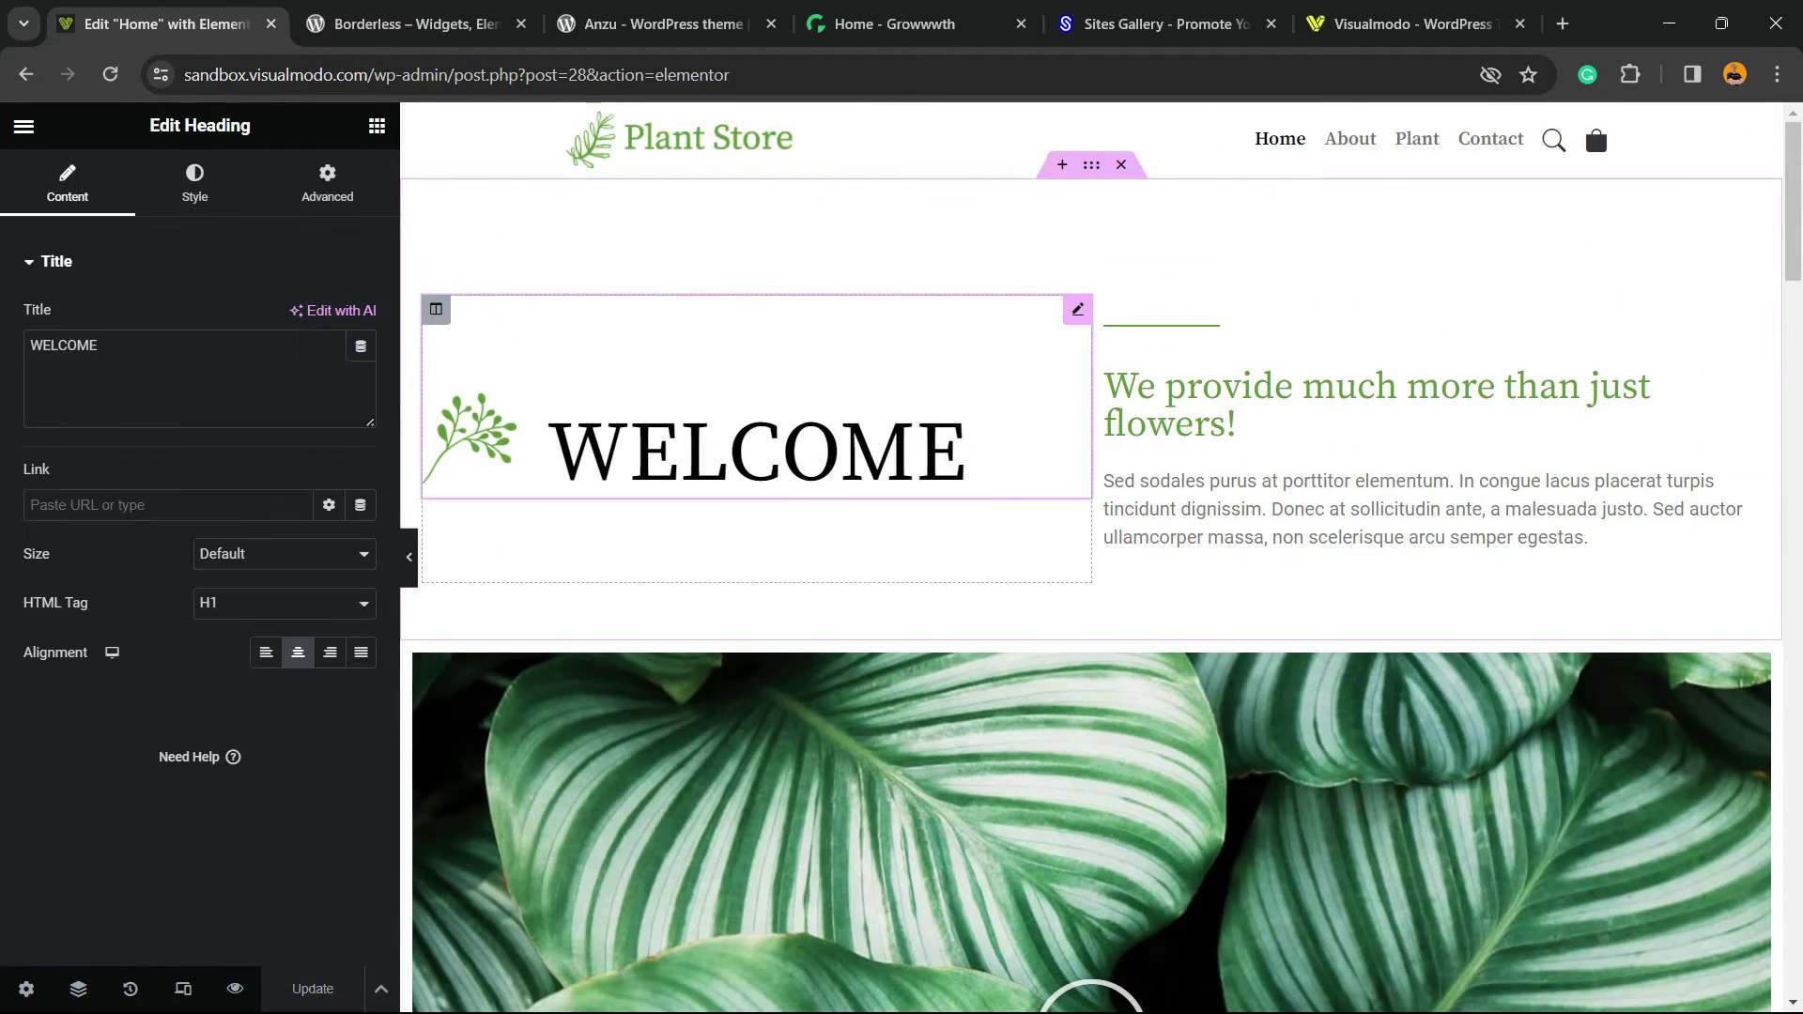
double_click(757, 453)
left_click(1409, 507)
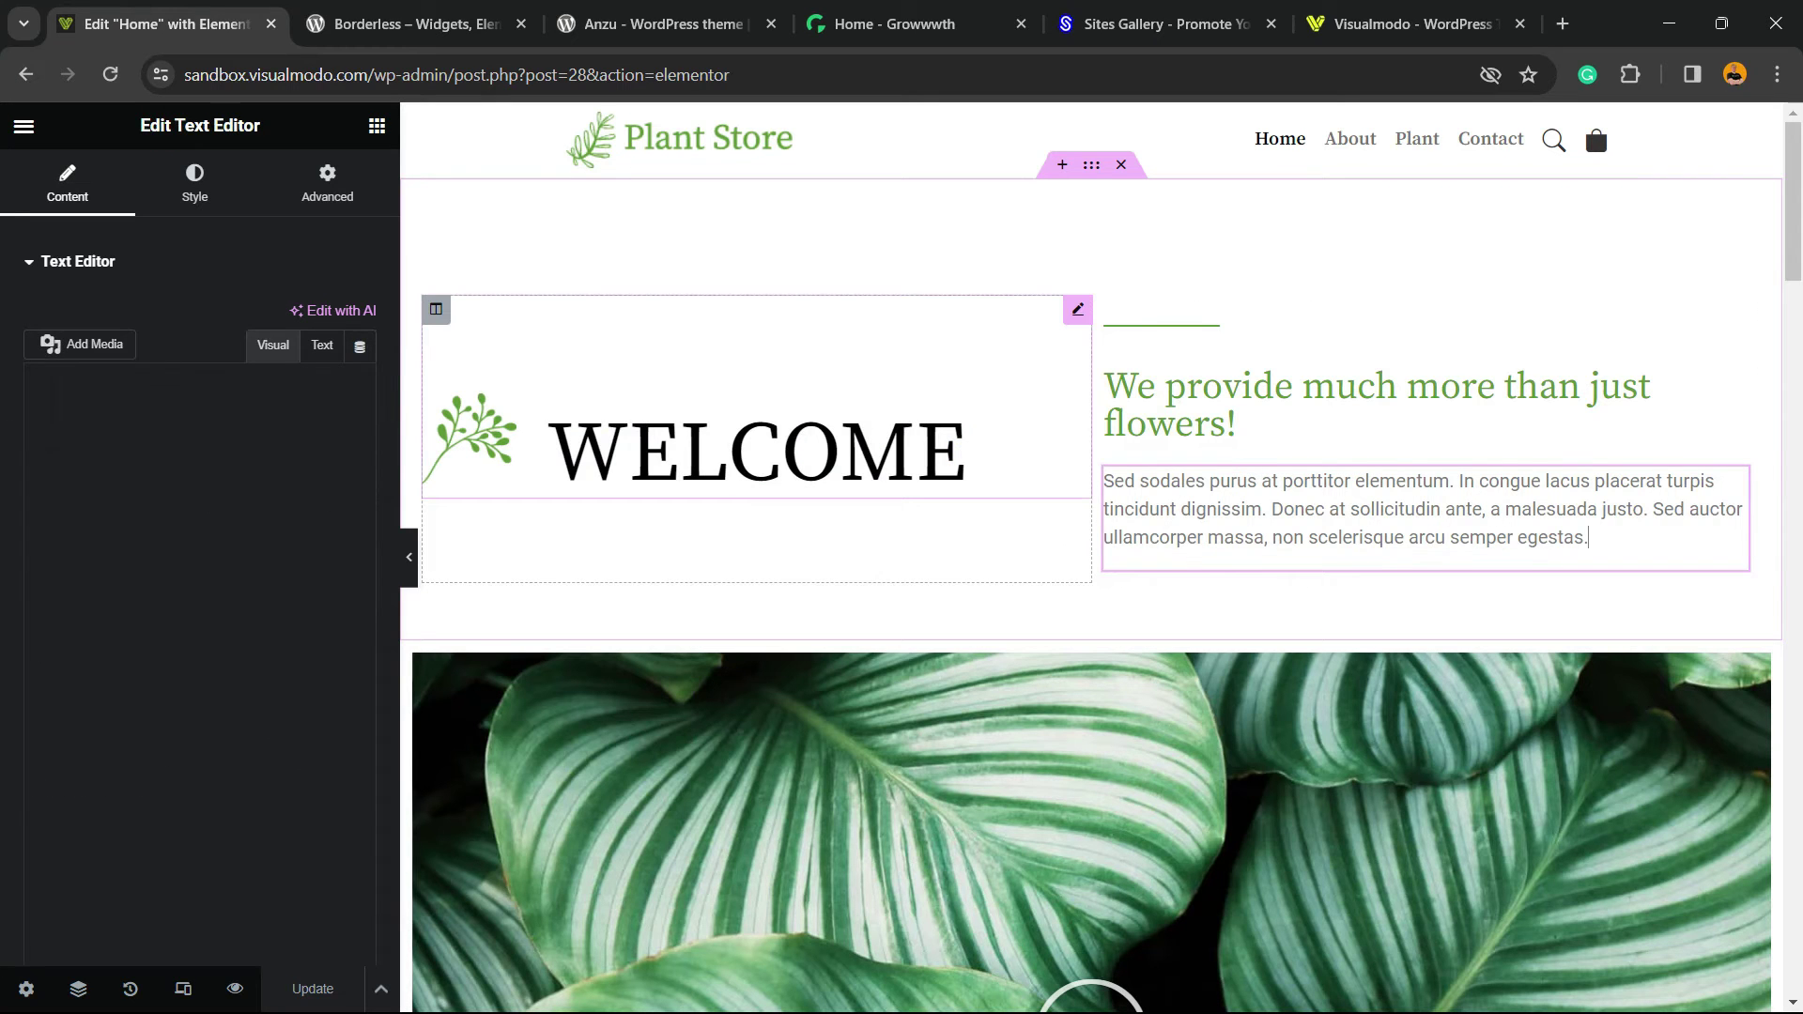
left_click(824, 447)
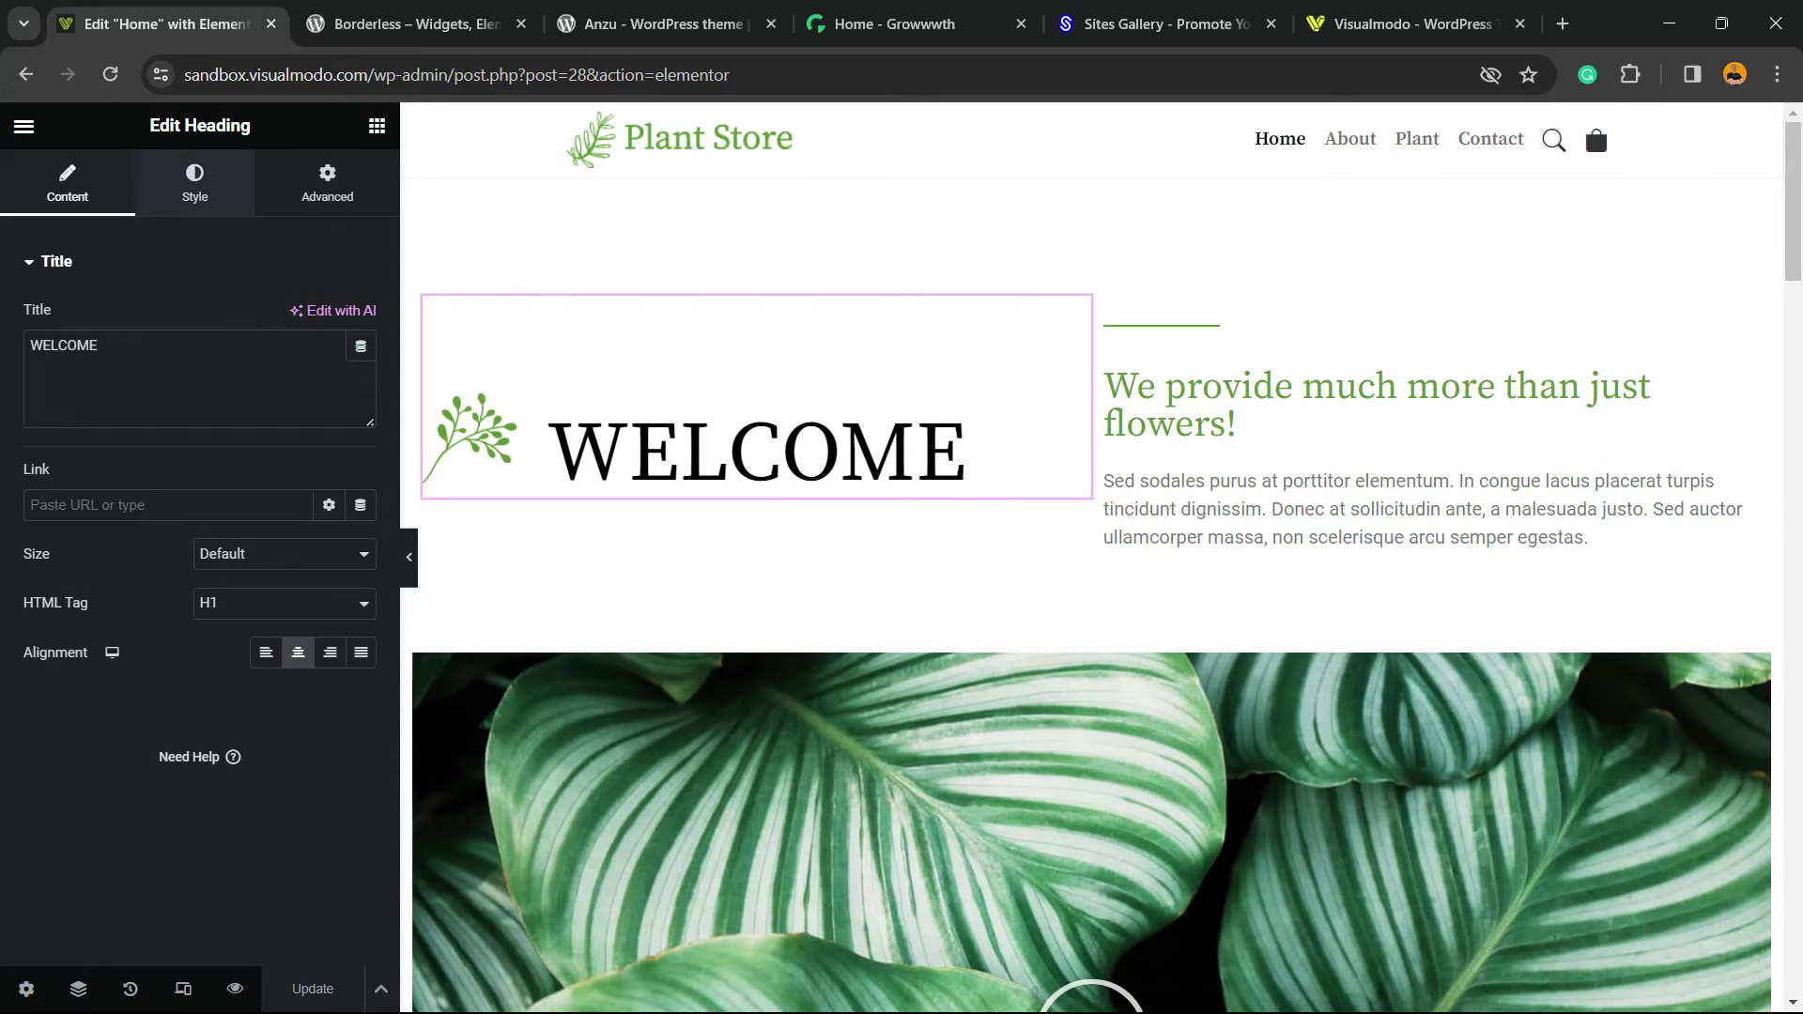
left_click(183, 174)
key("ctrl+plus")
key("ctrl+plus")
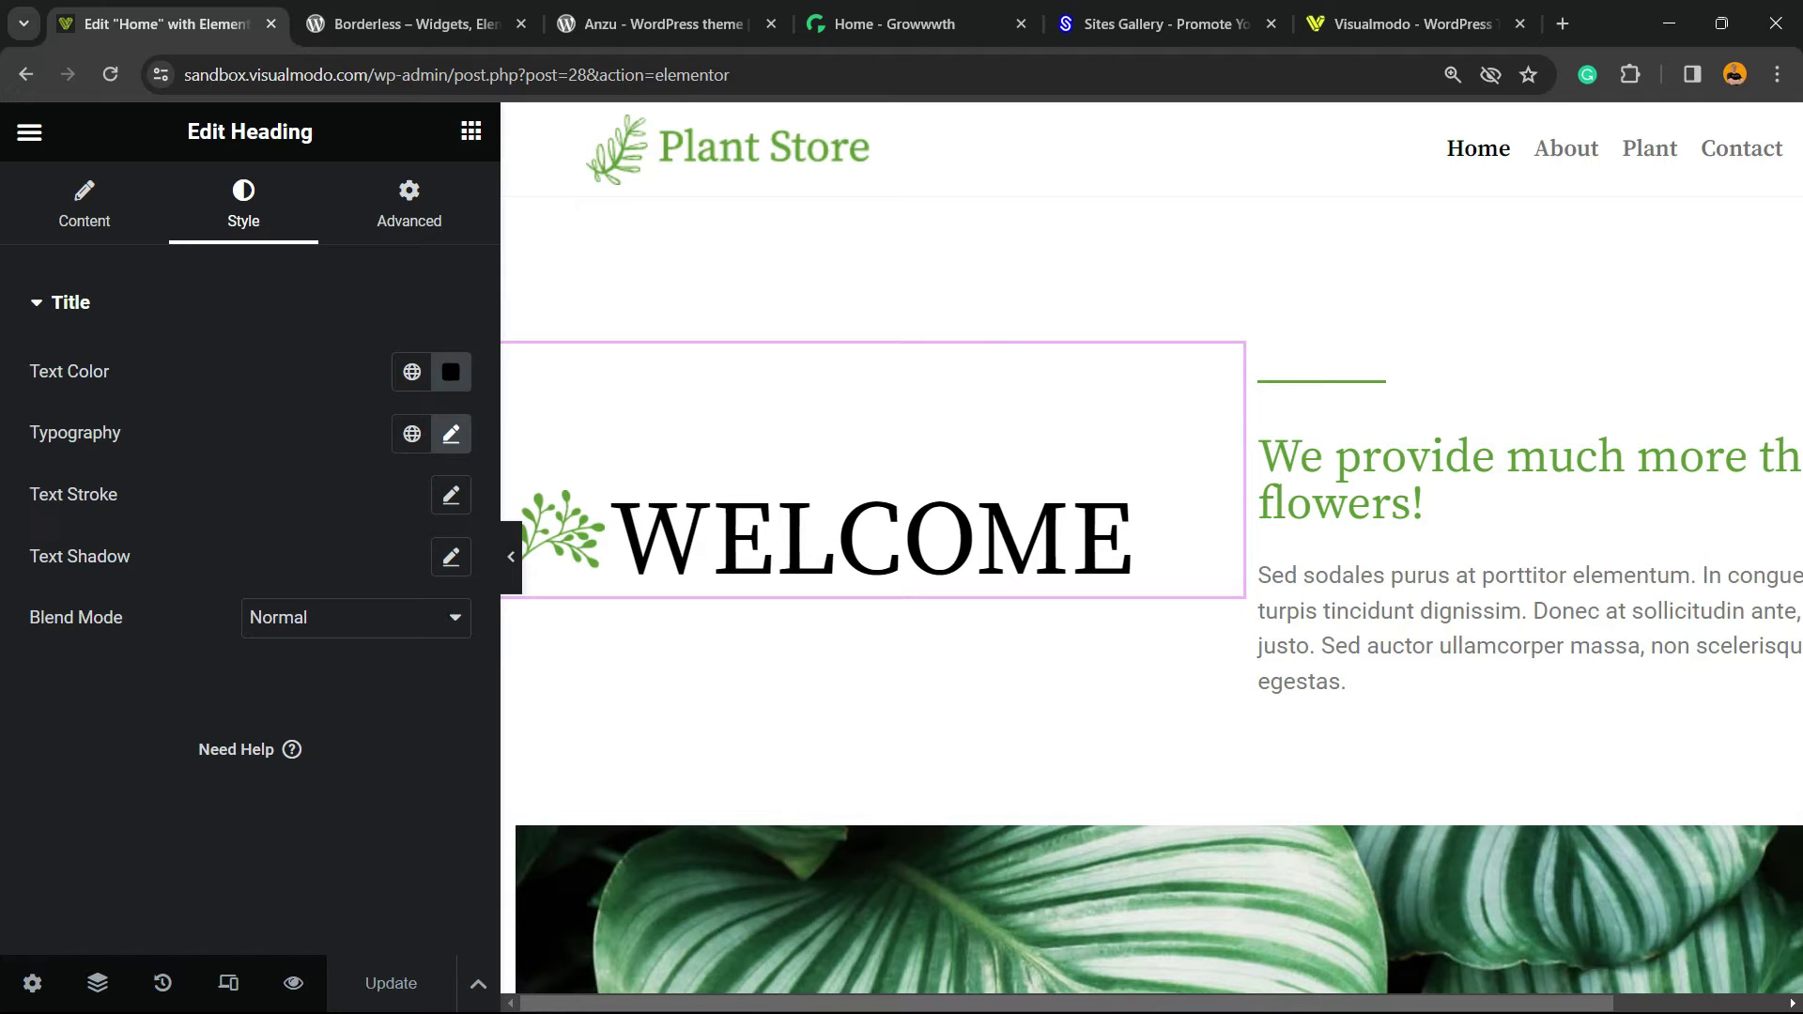
Open the WELCOME heading's Typography options.
left_click(451, 434)
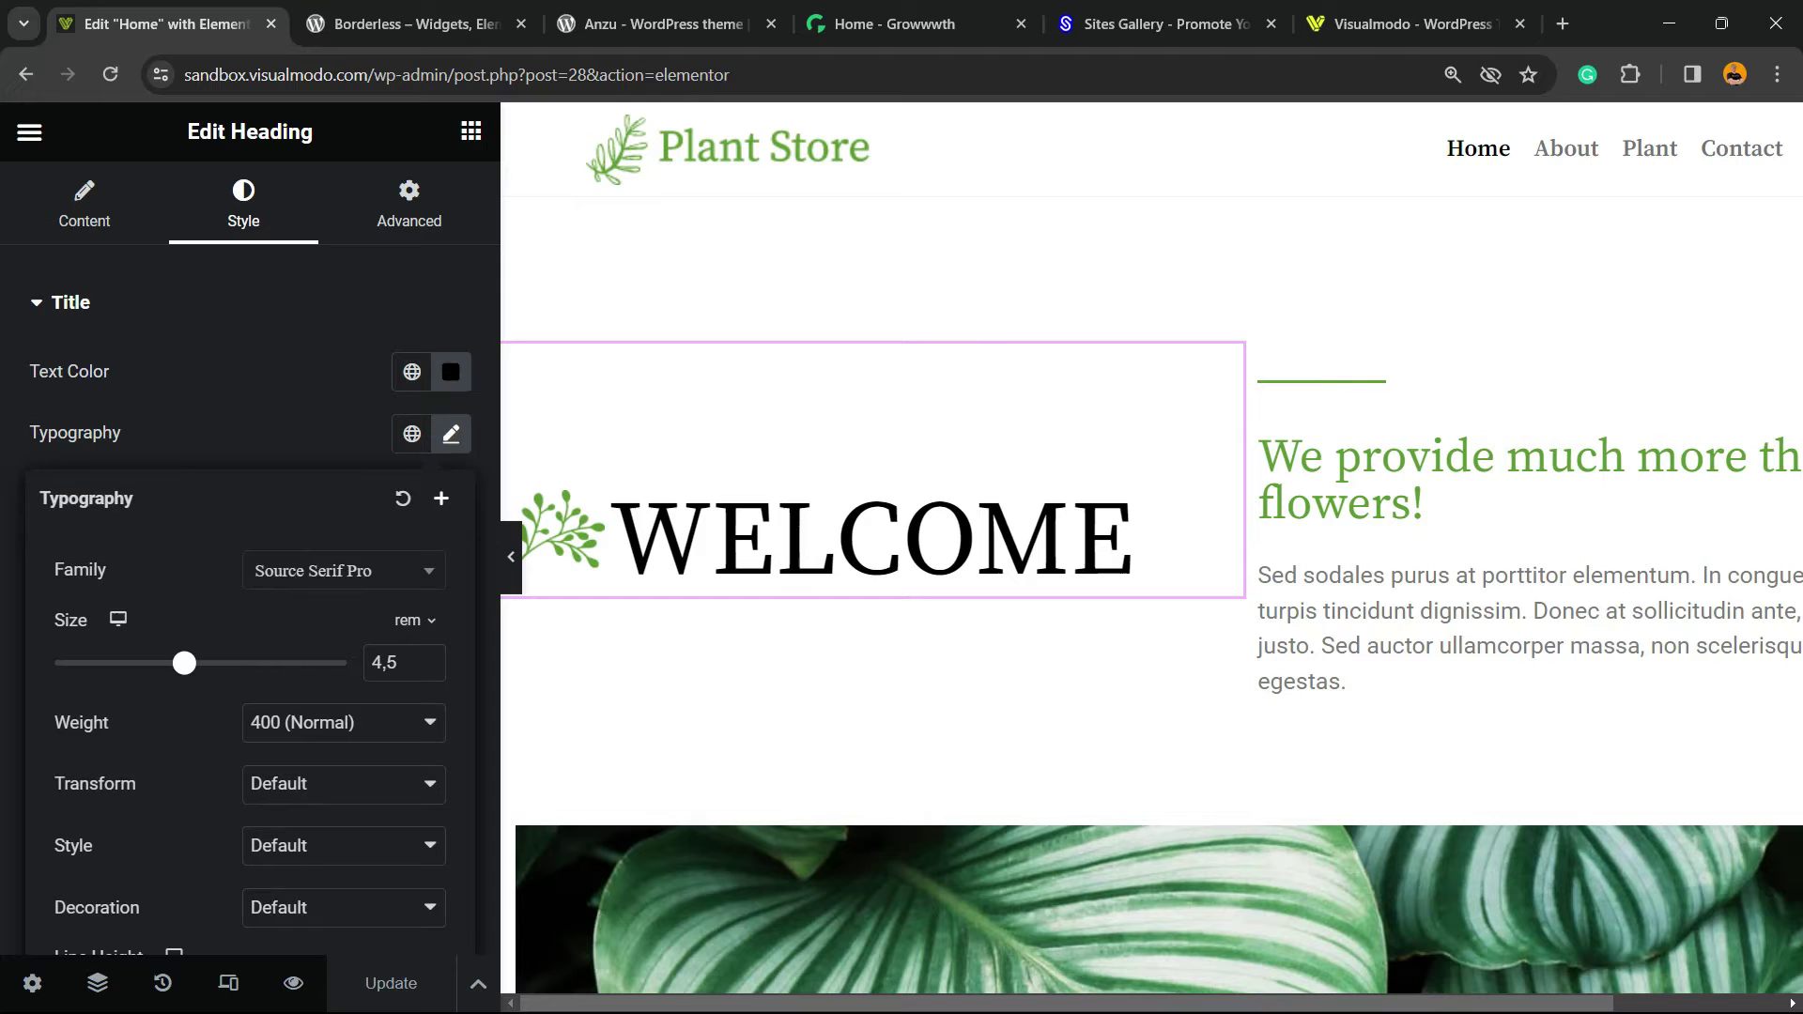
scroll(249, 563, "down", 3)
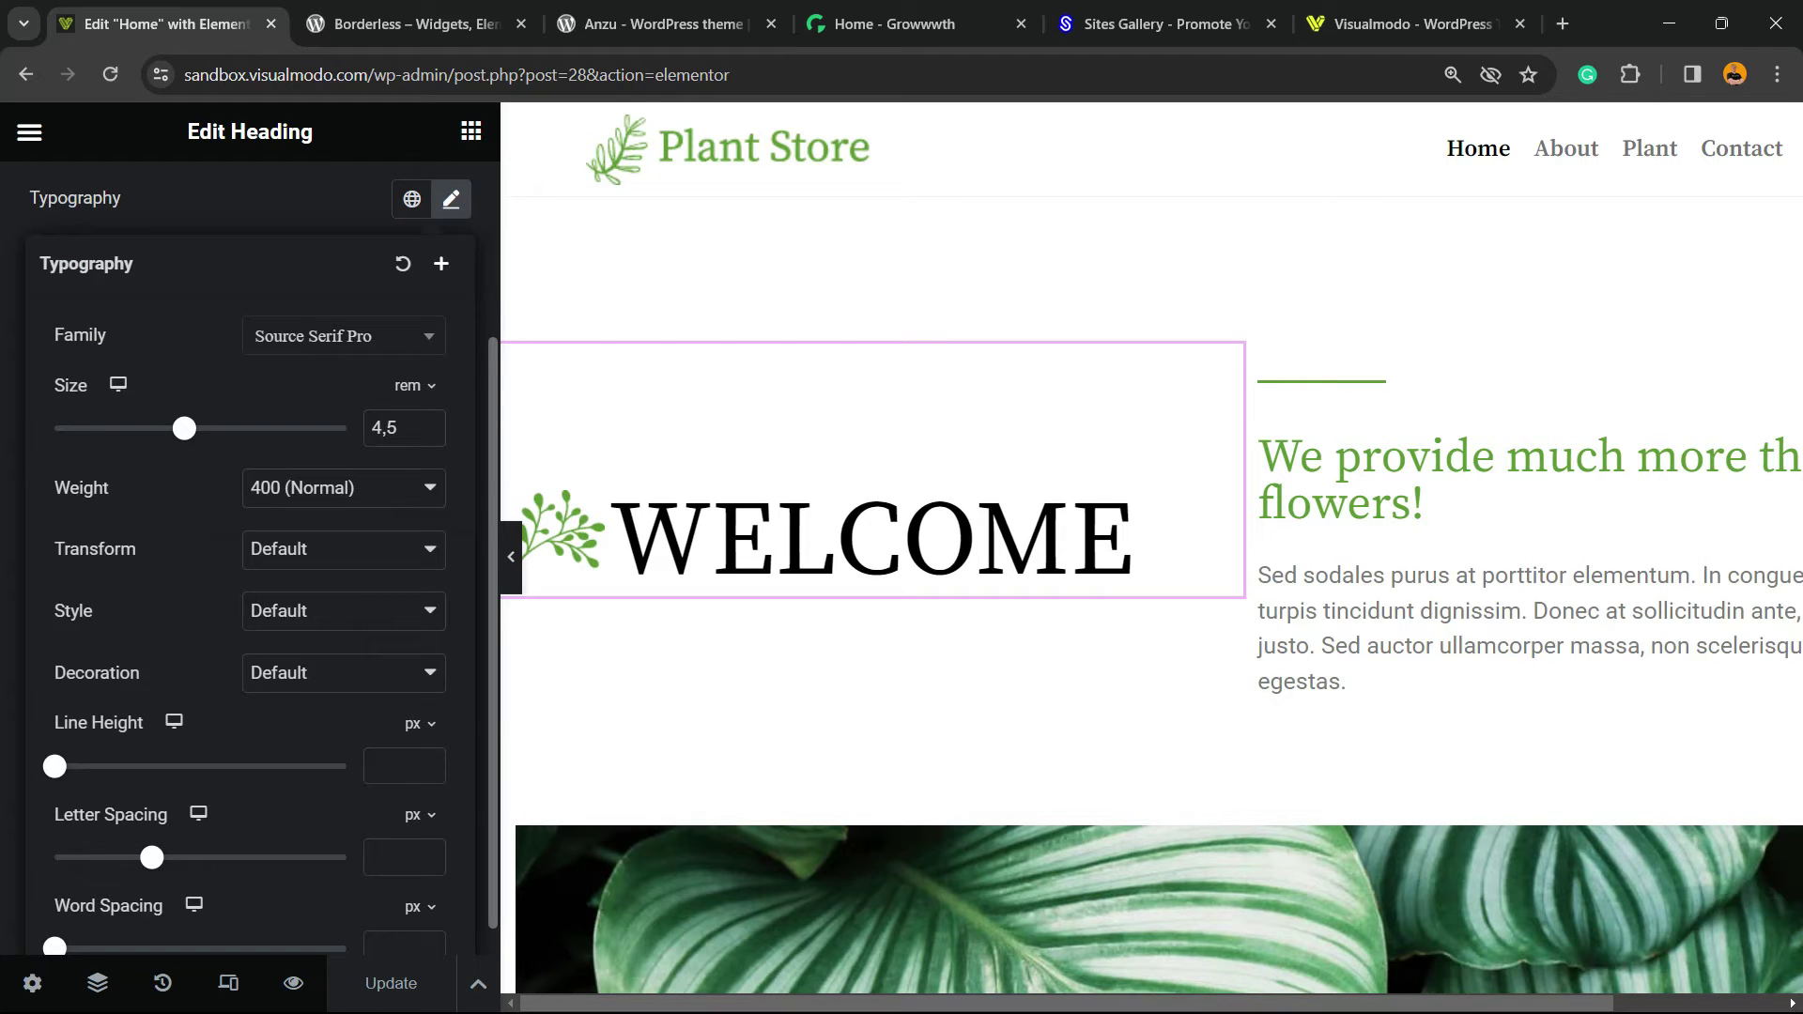
scroll(291, 336, "up", 1)
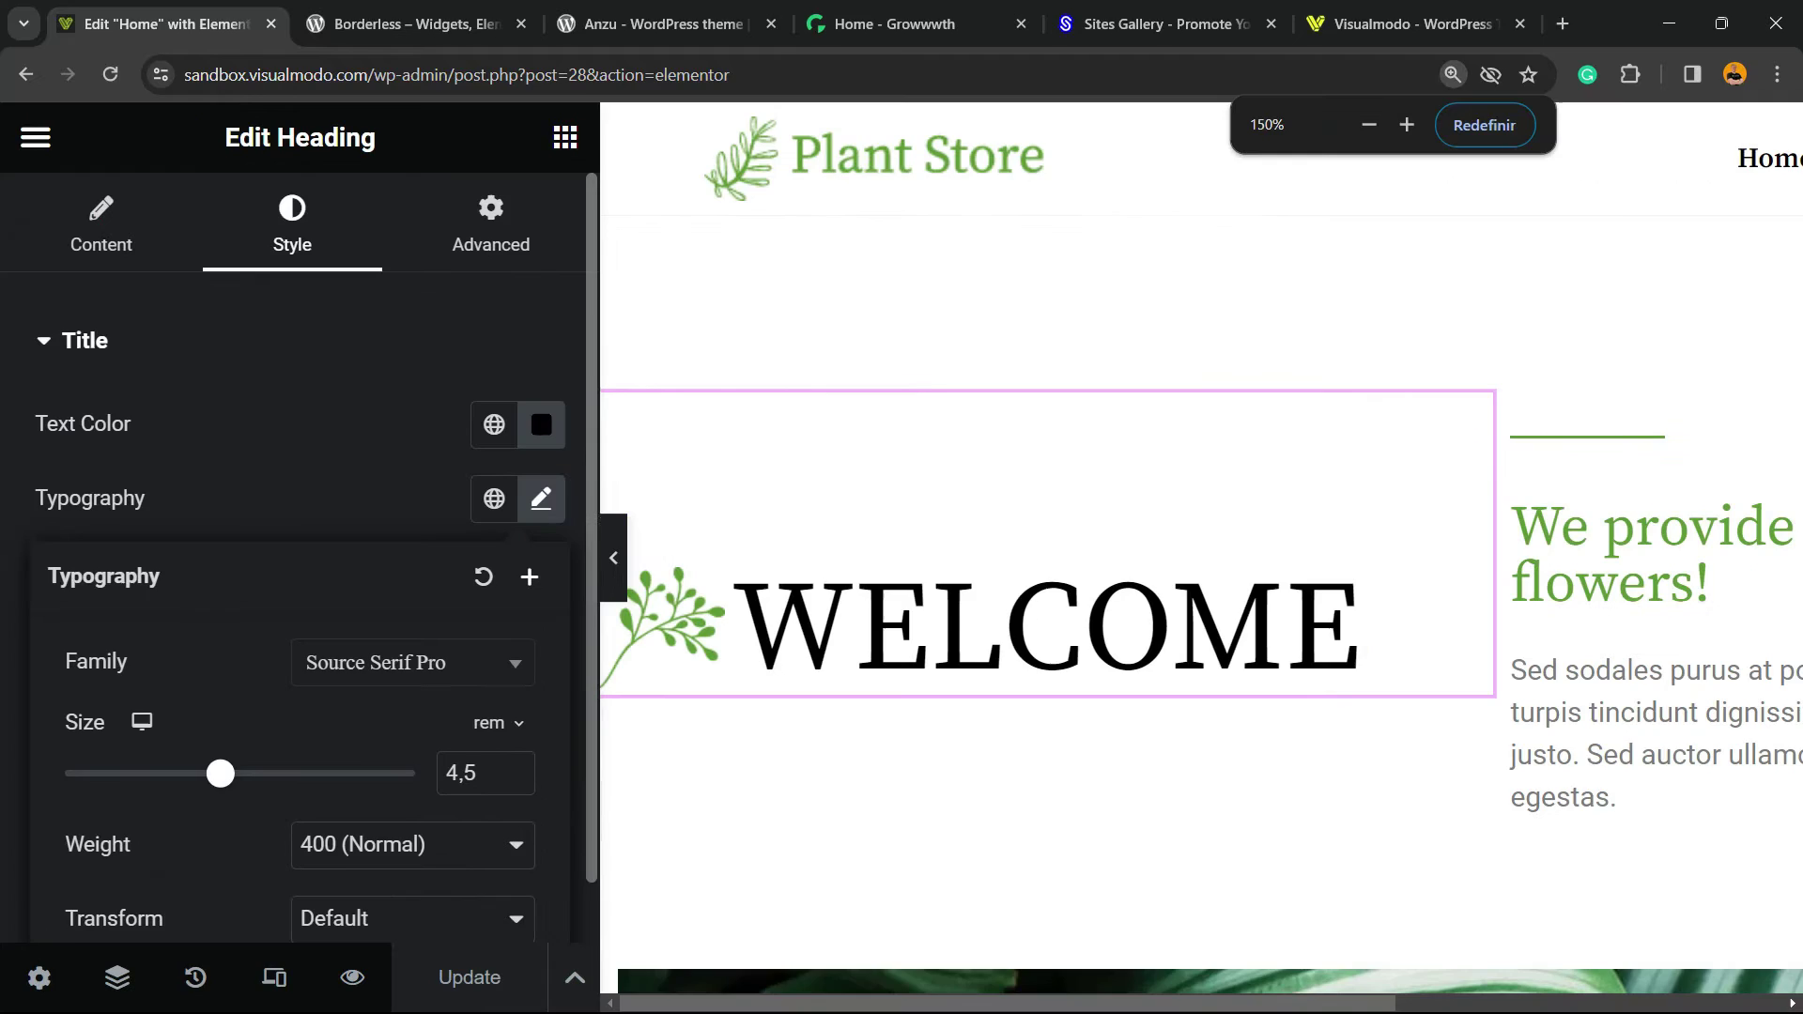
scroll(291, 336, "down", 1)
Search the font family list for 'inter' and apply Inter to the heading.
left_click(344, 377)
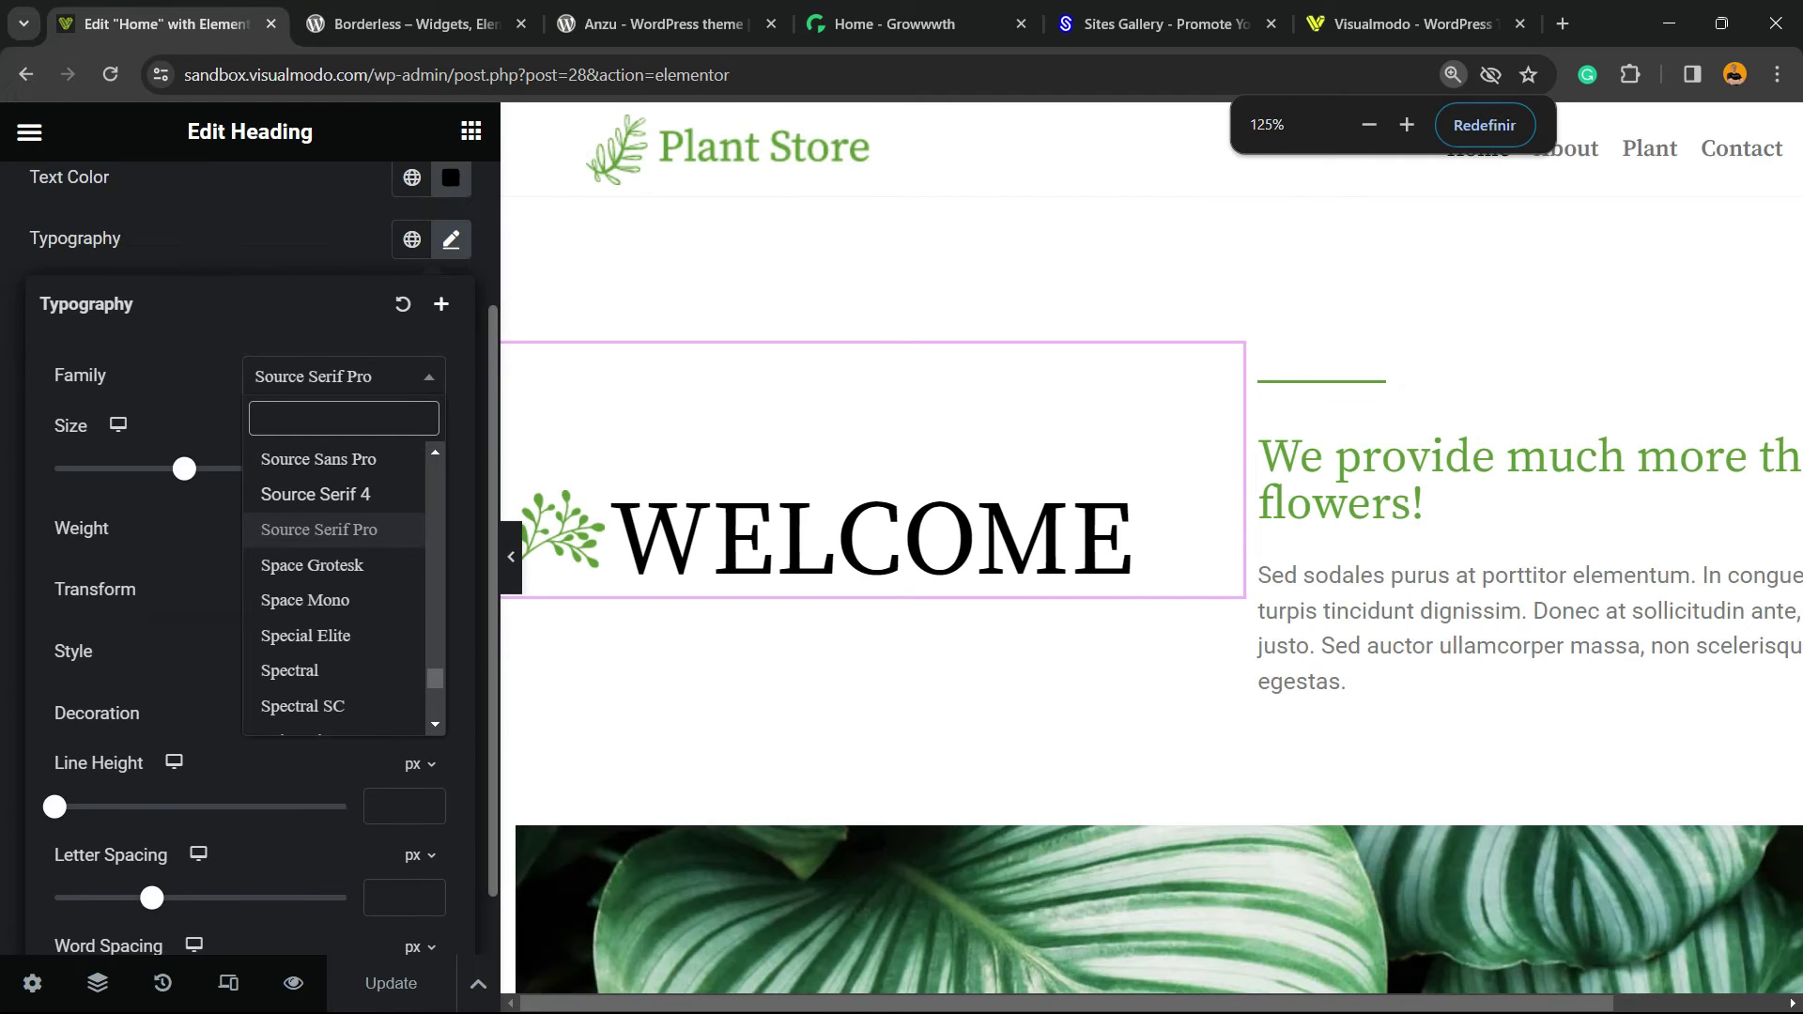
scroll(334, 507, "down", 15)
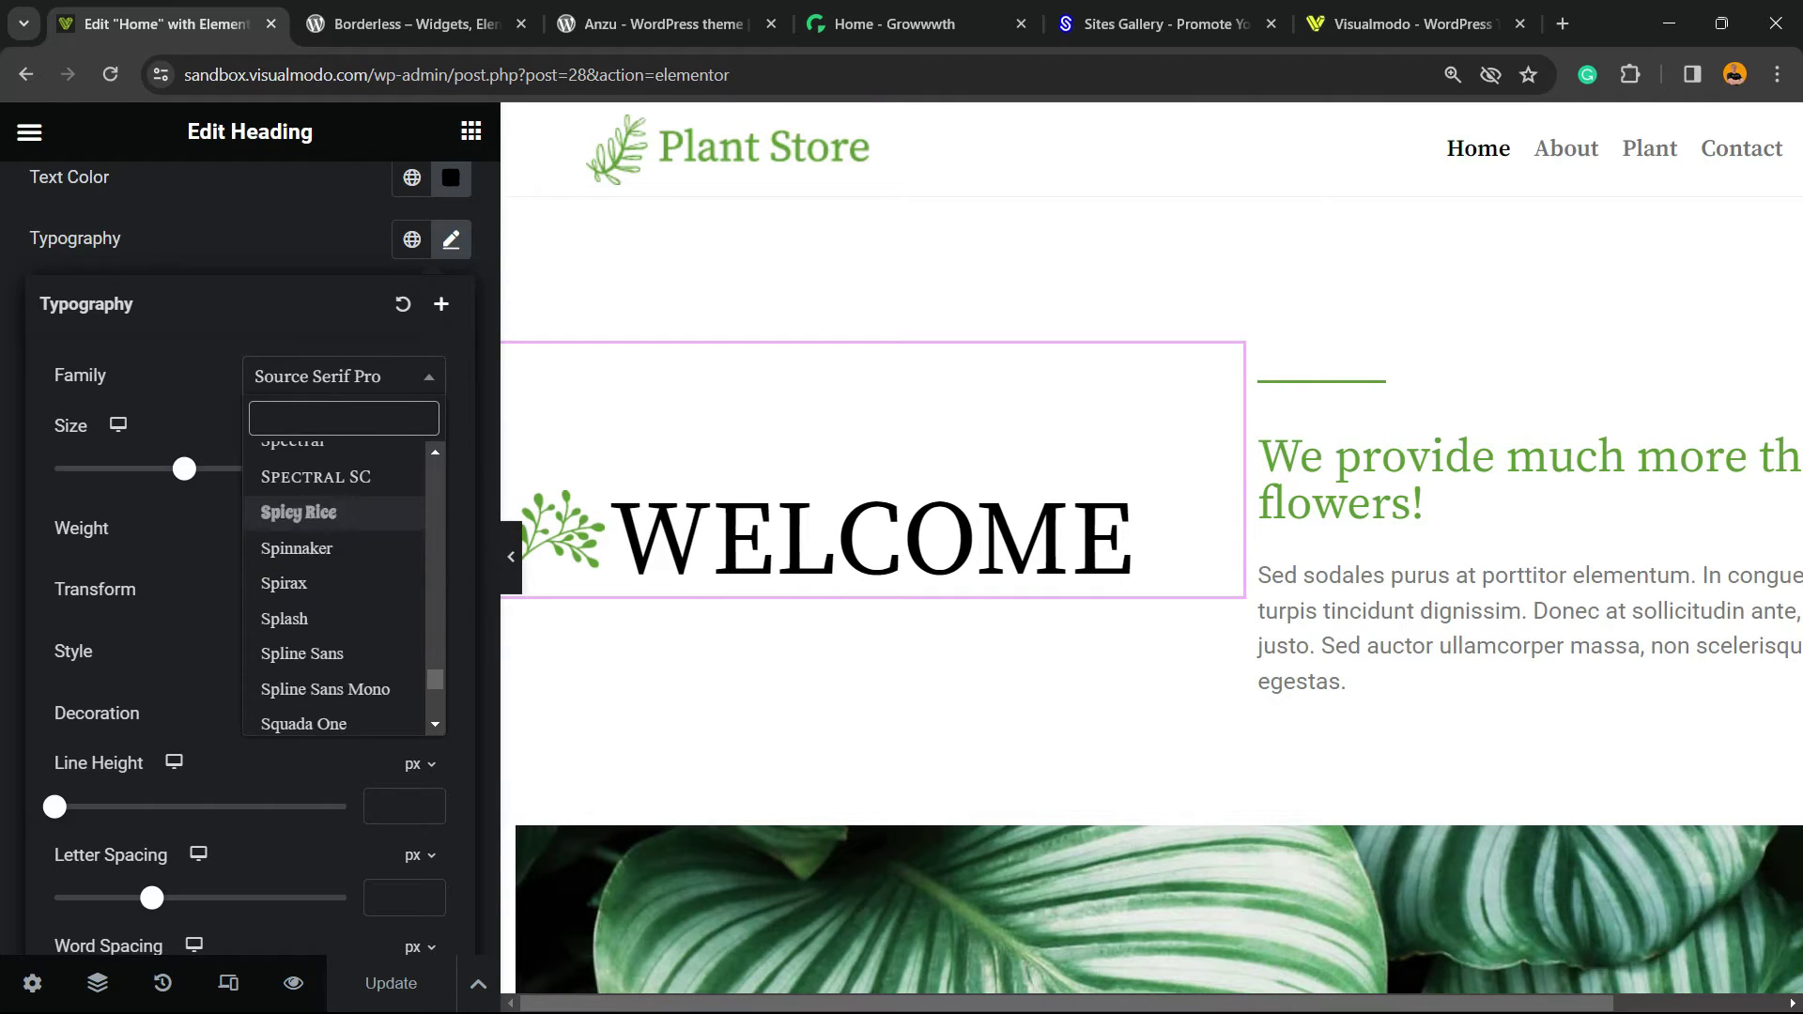
scroll(334, 564, "up", 14)
scroll(333, 582, "up", 3)
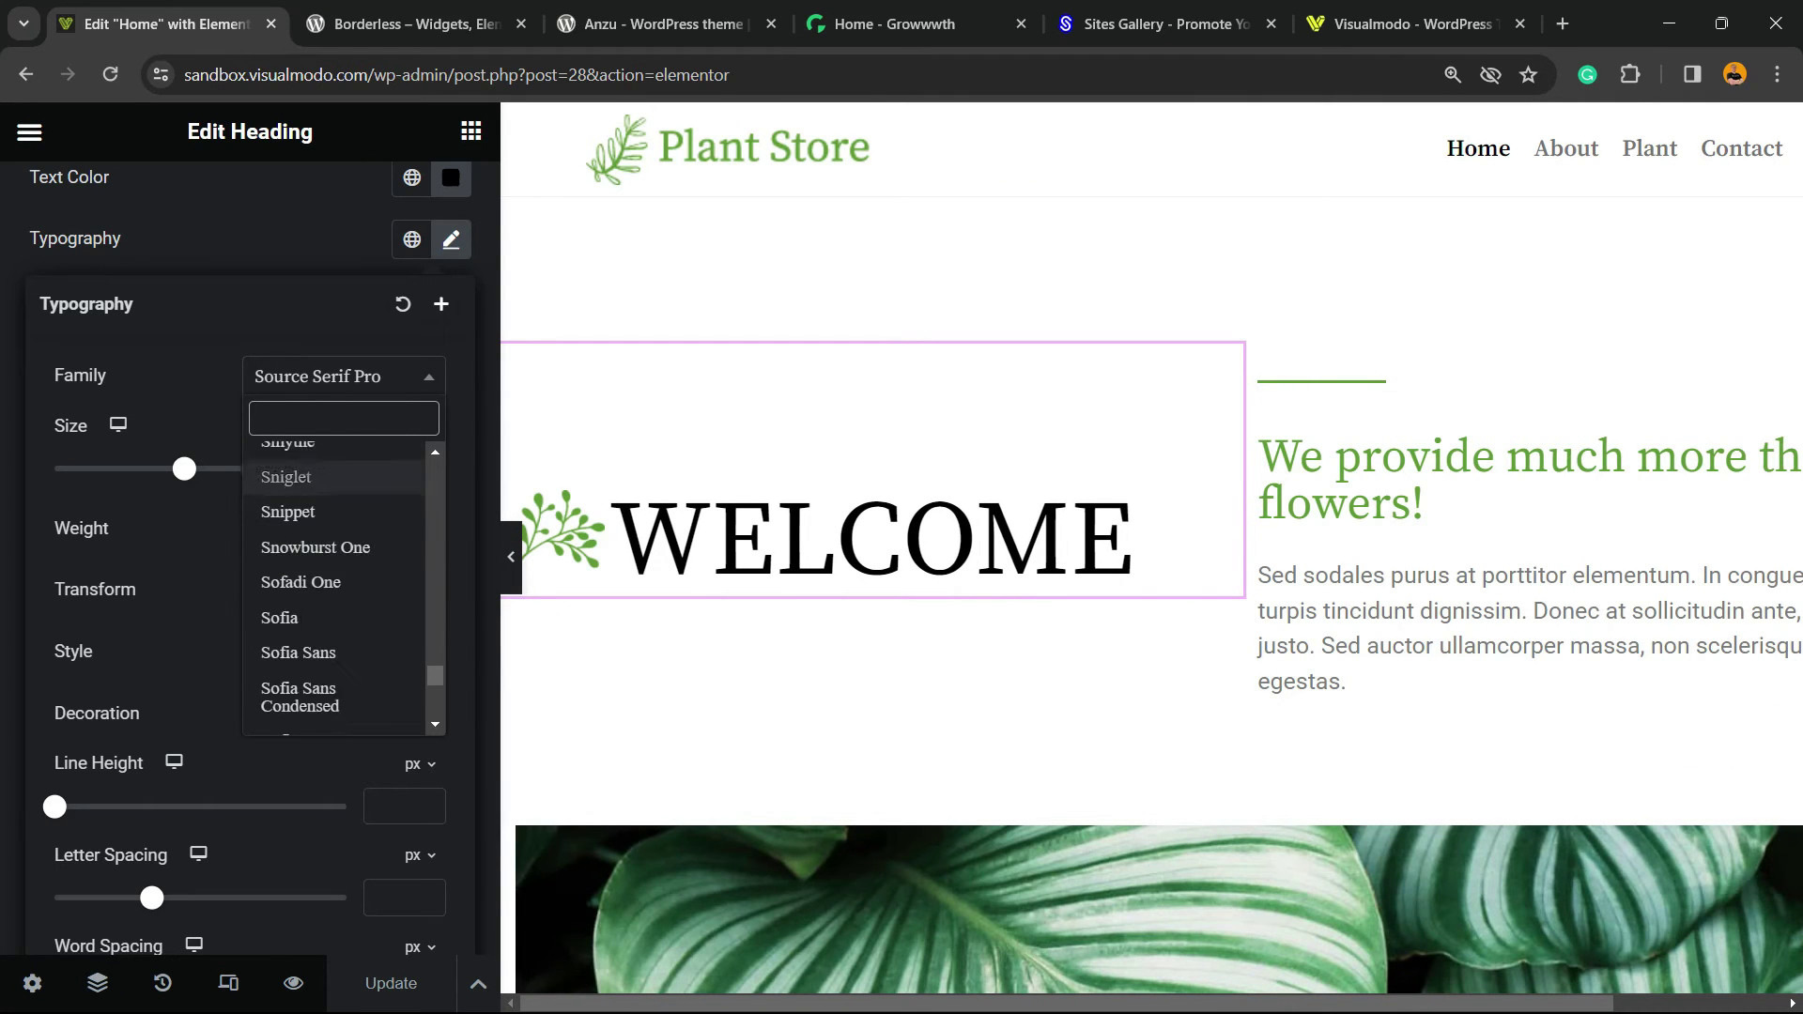
type("0")
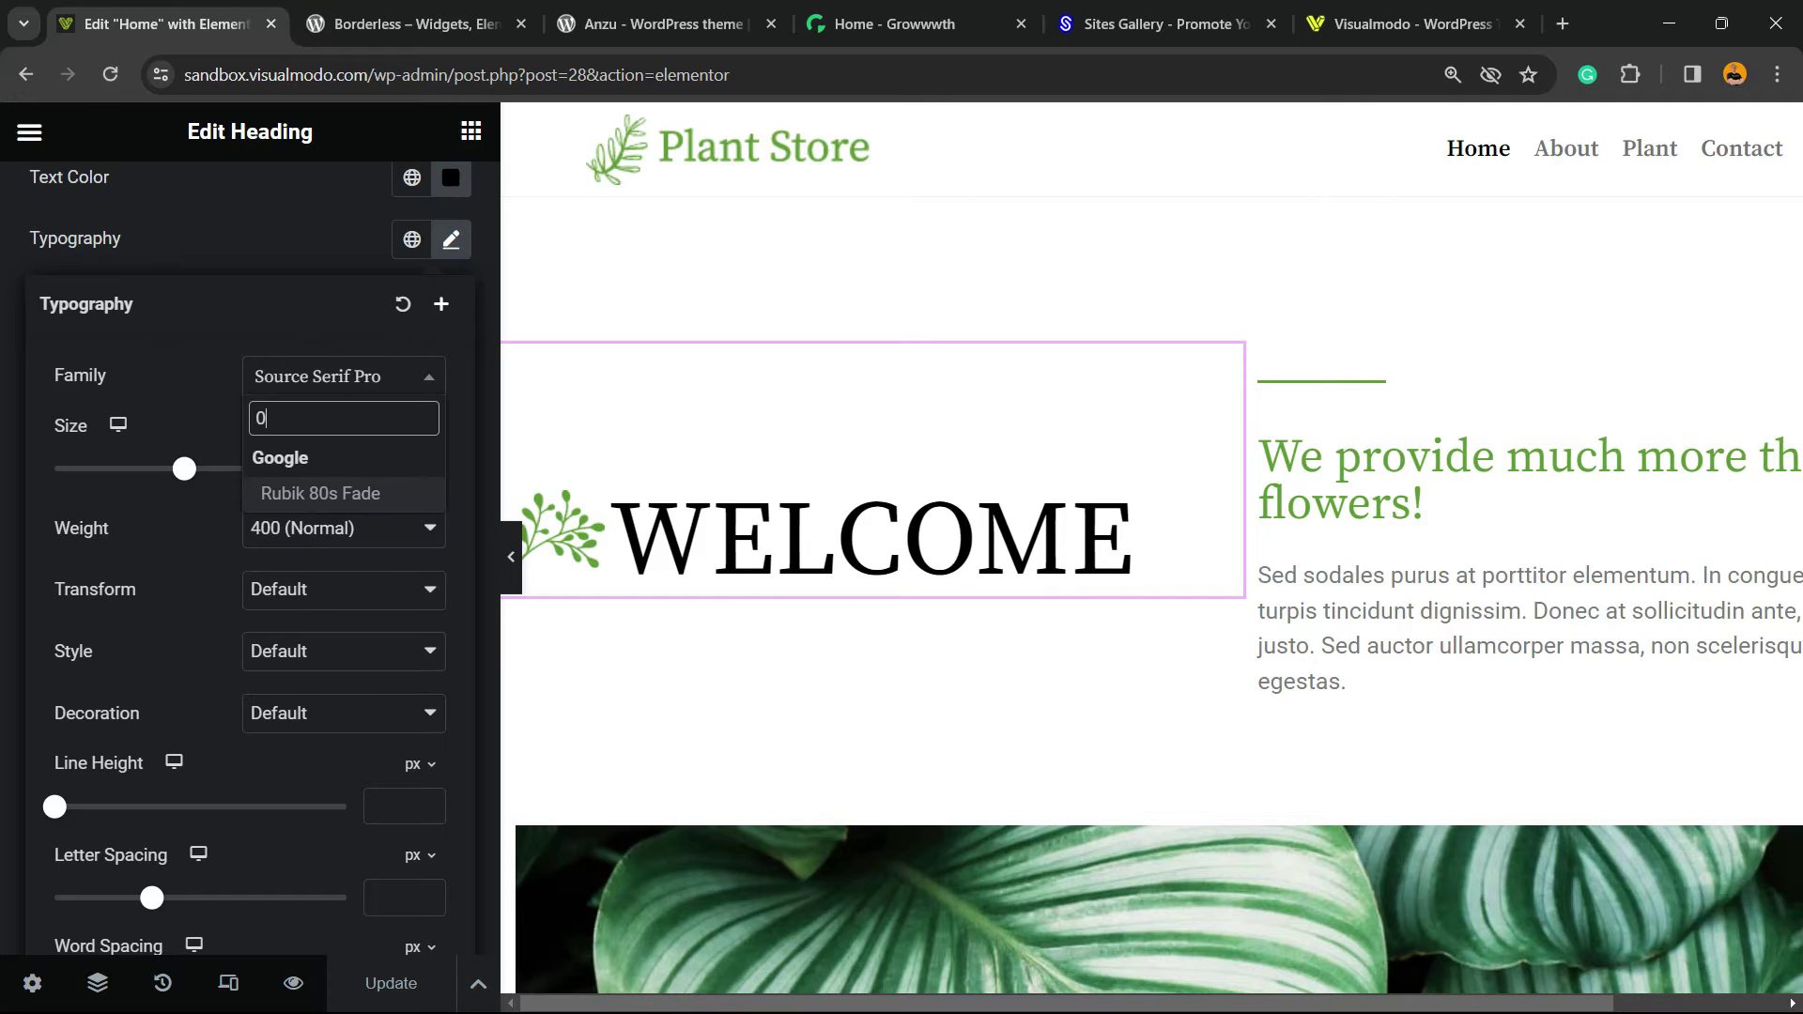
key("BackSpace")
type("9")
key("BackSpace")
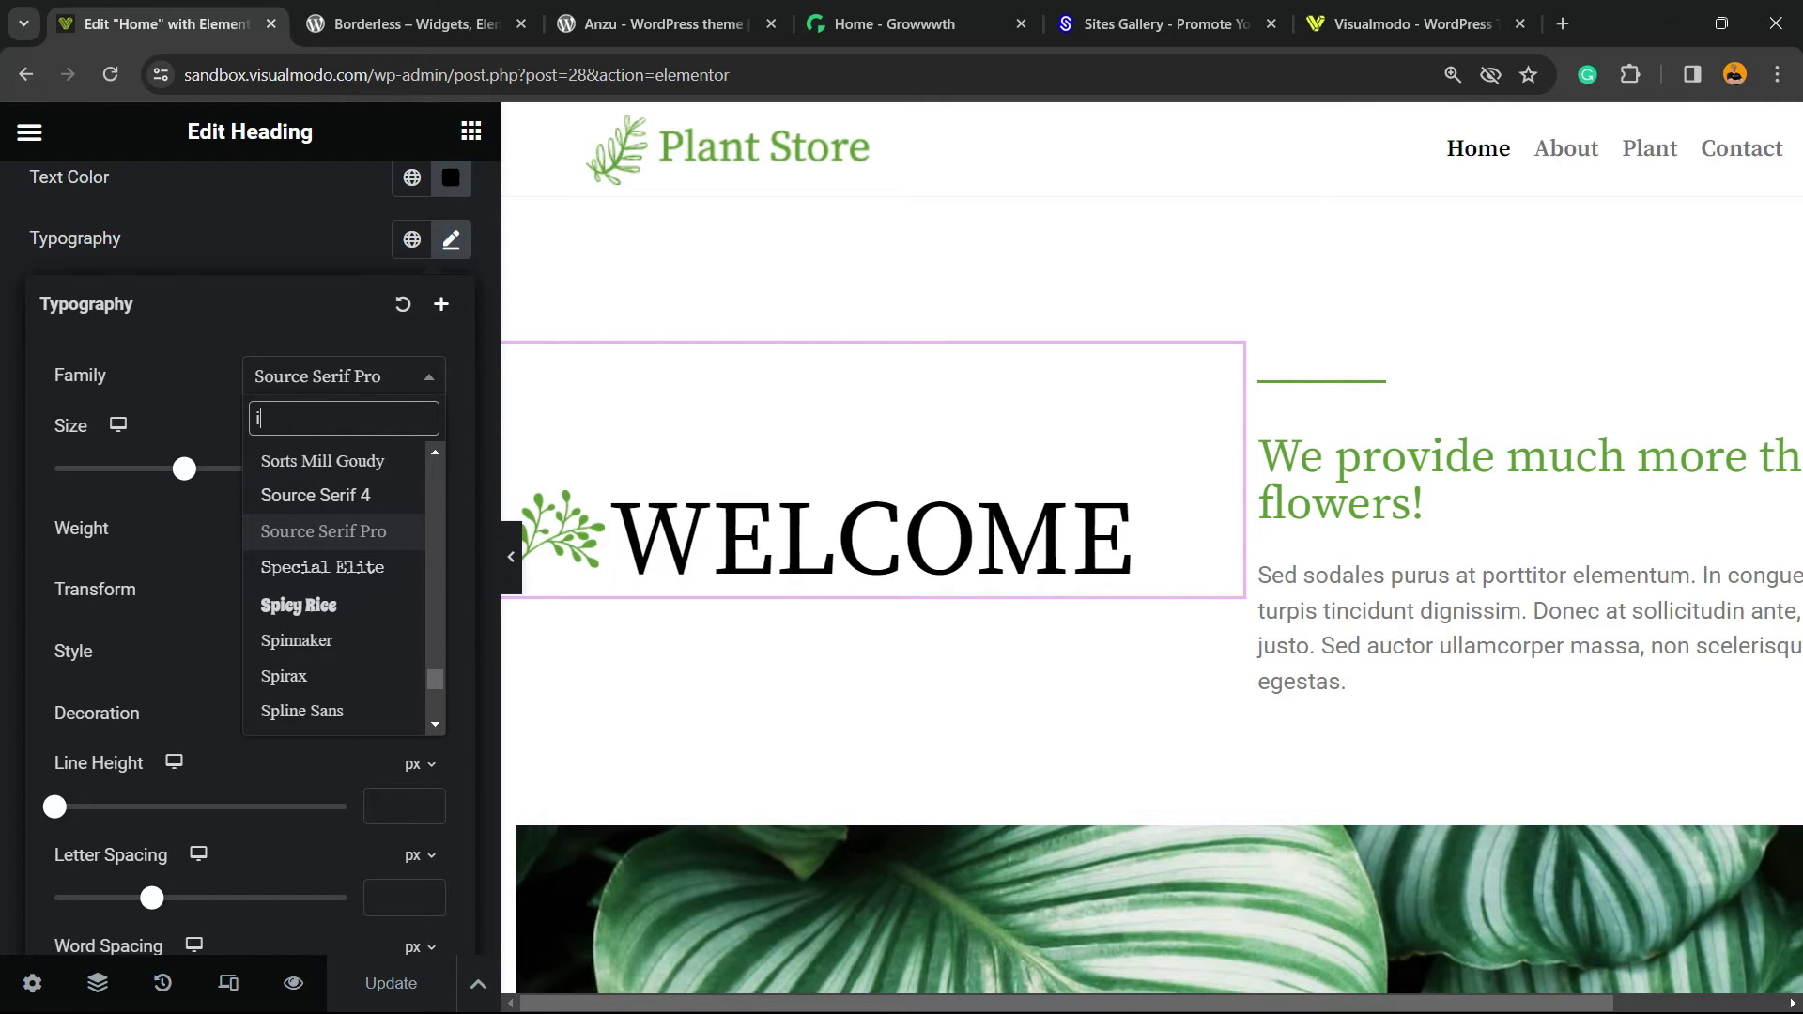
type("im")
key("BackSpace")
type("n")
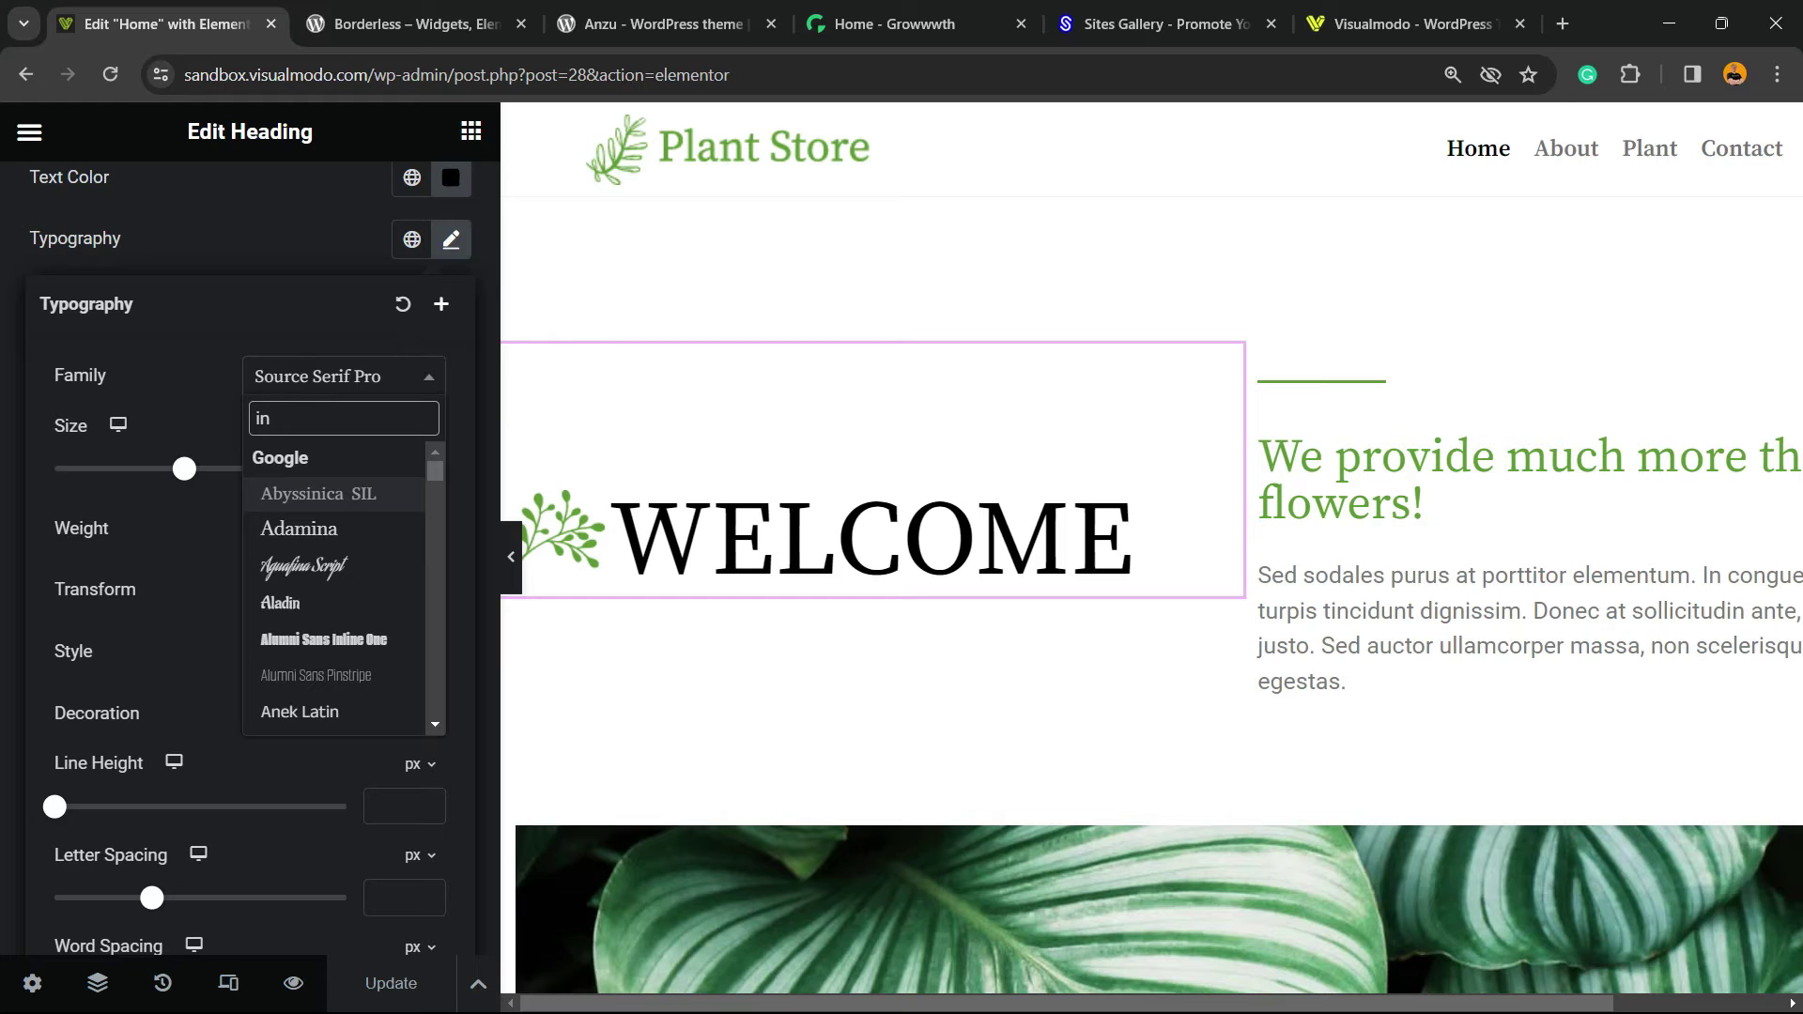
type("t")
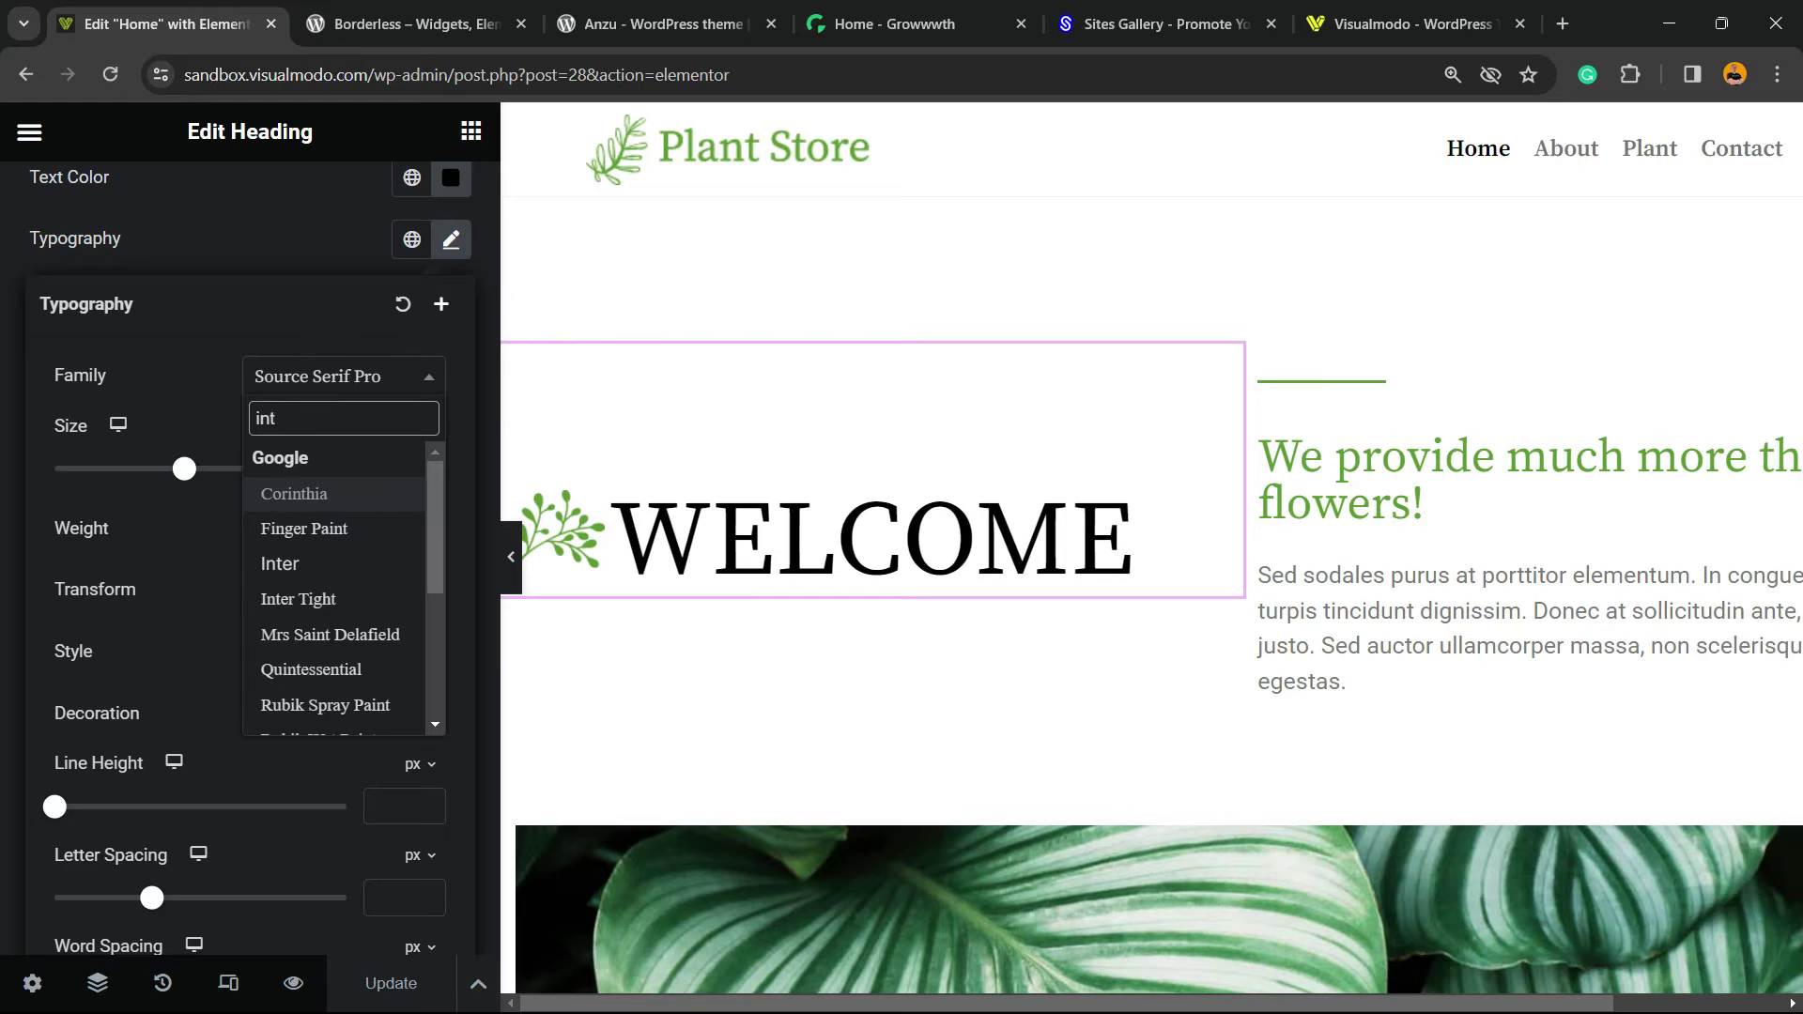
type("er")
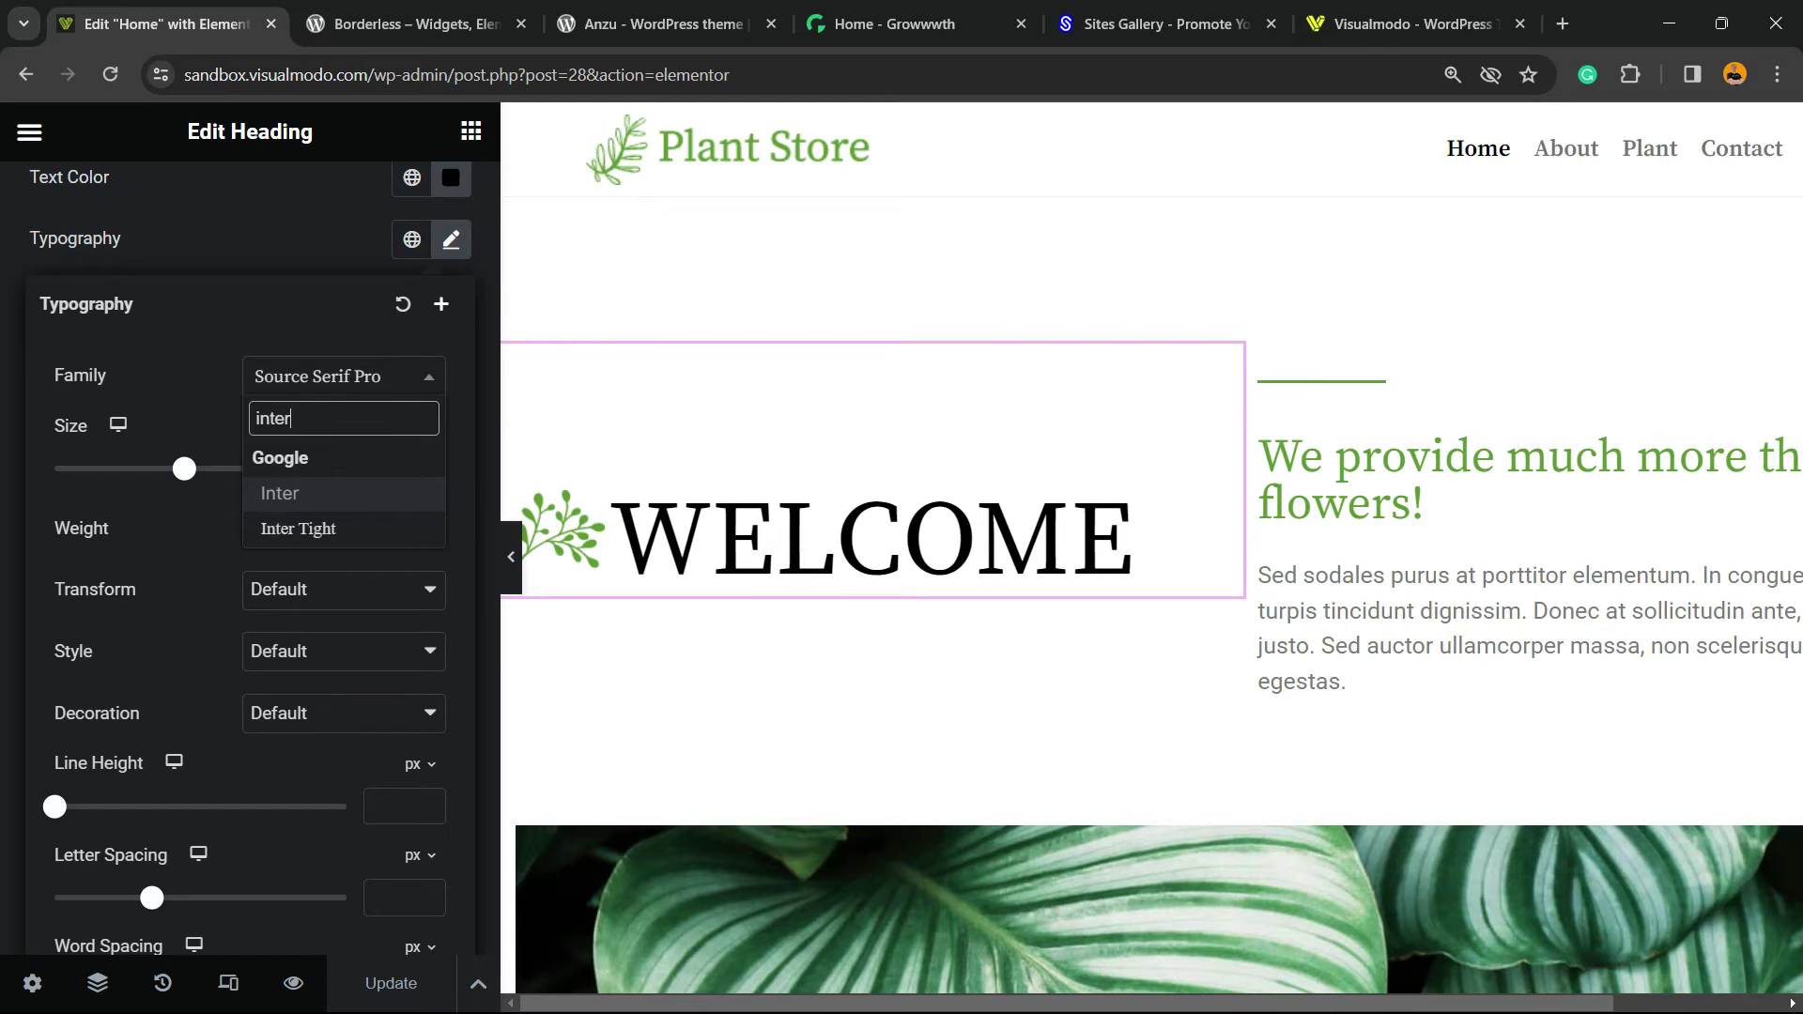
key("Return")
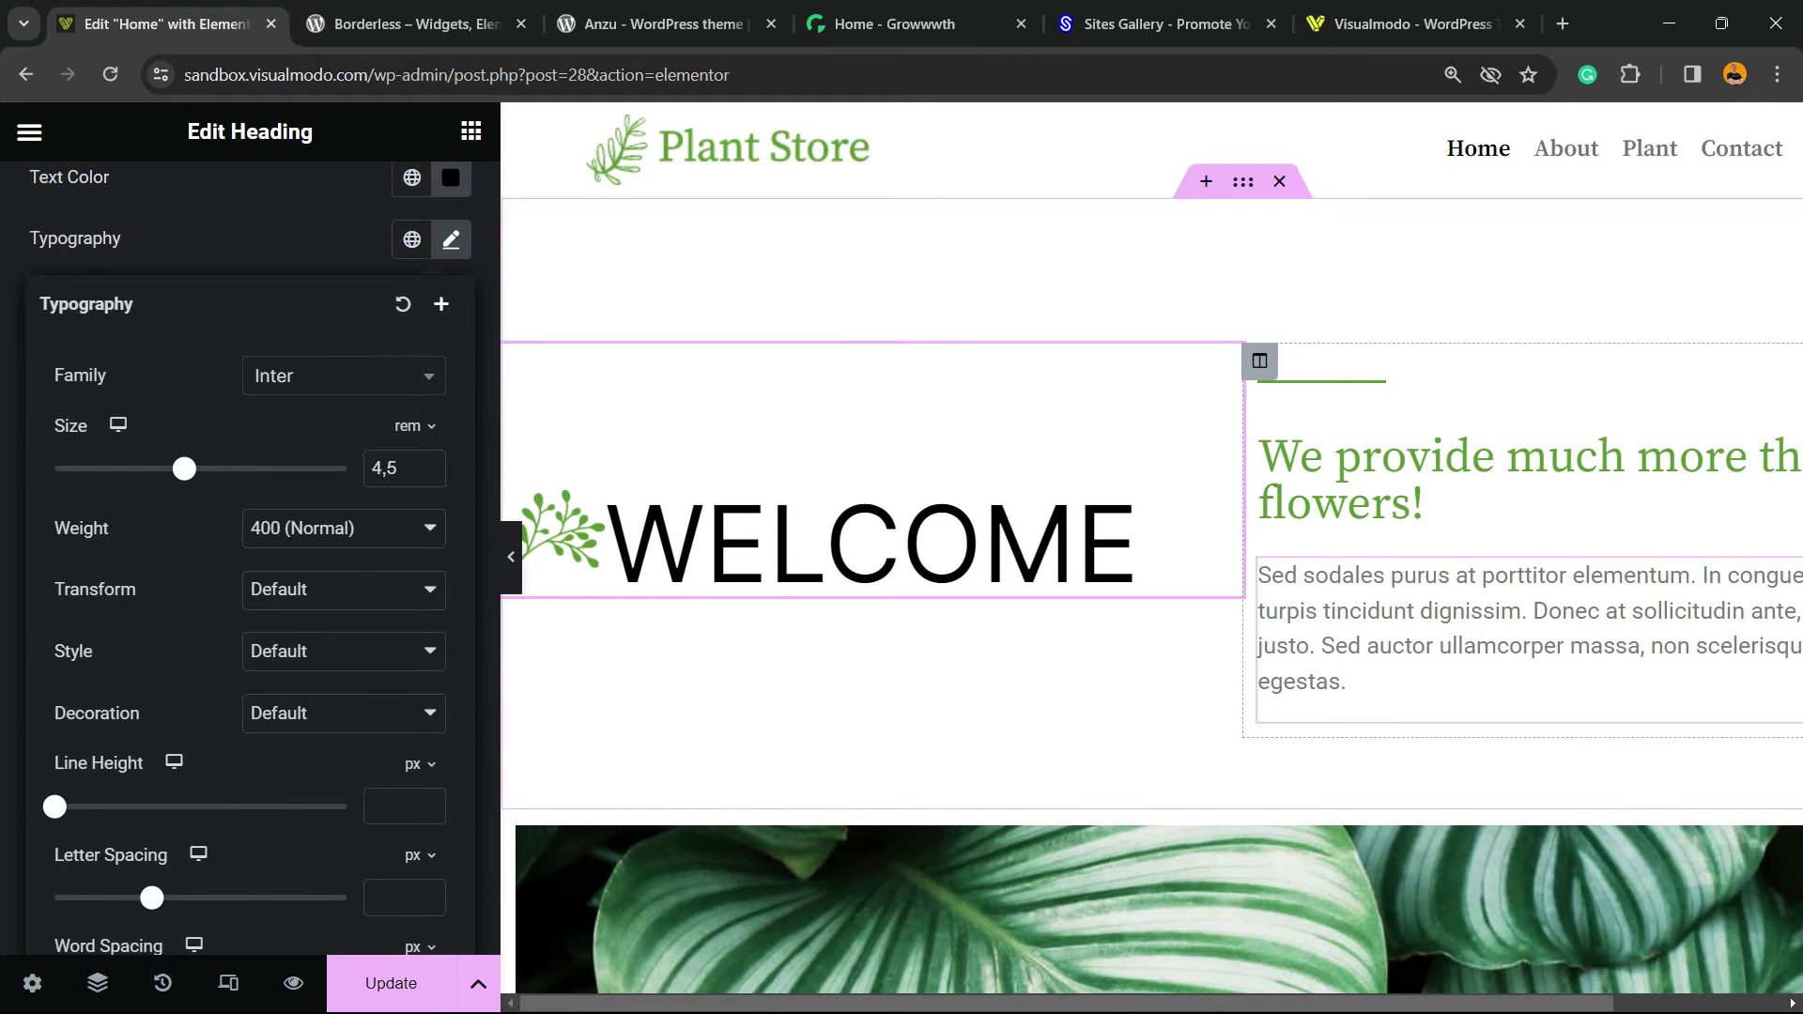
Expand the font family list in the Roboto paragraph's Style typography settings.
left_click(1349, 681)
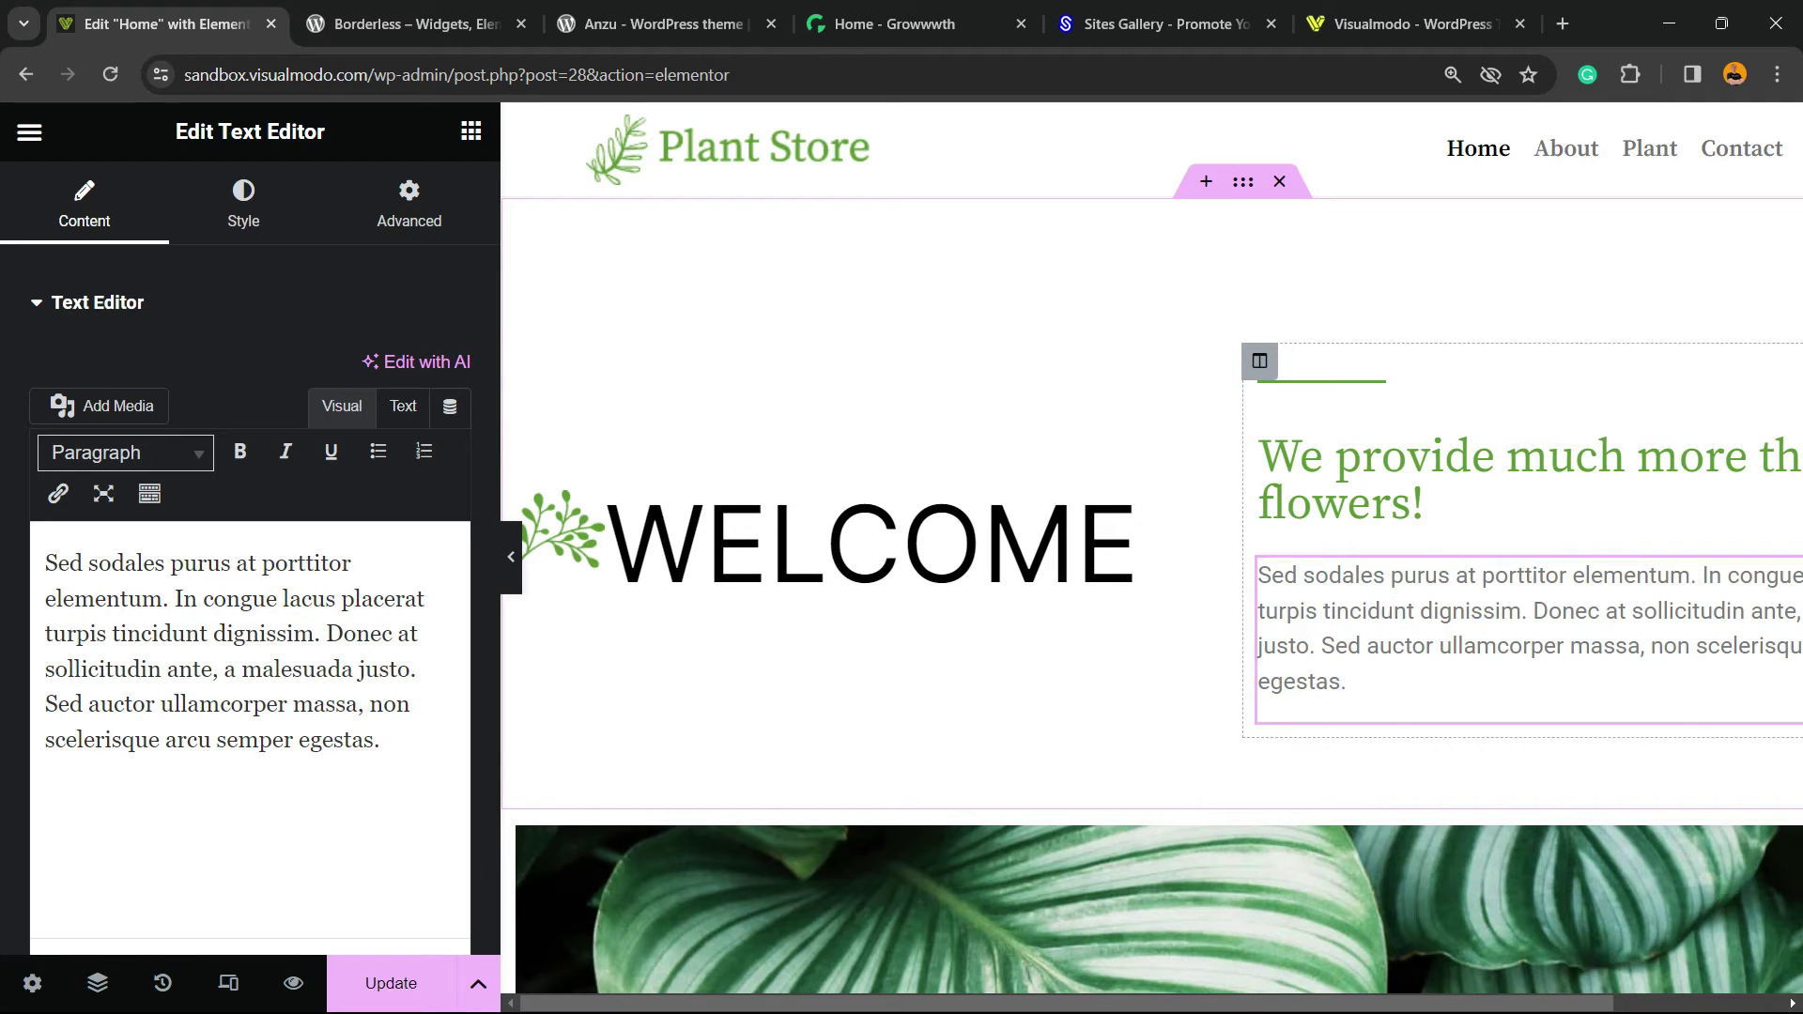
left_click(243, 205)
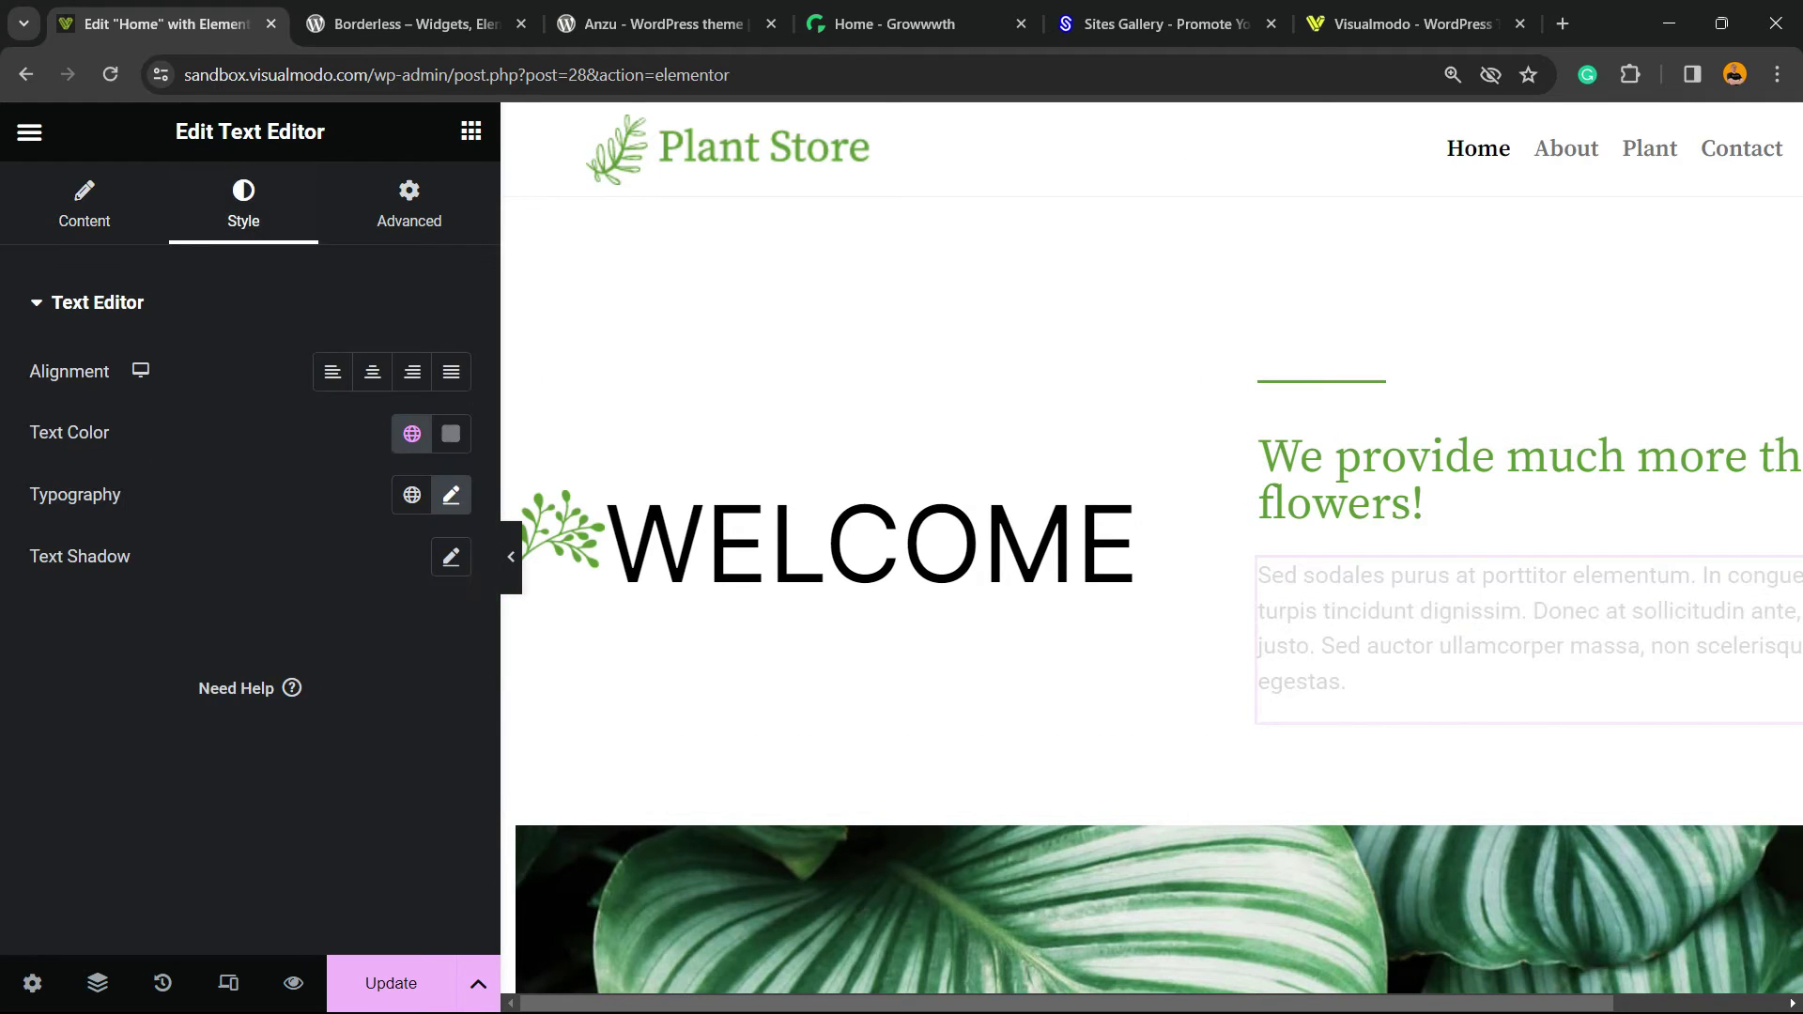
left_click(451, 495)
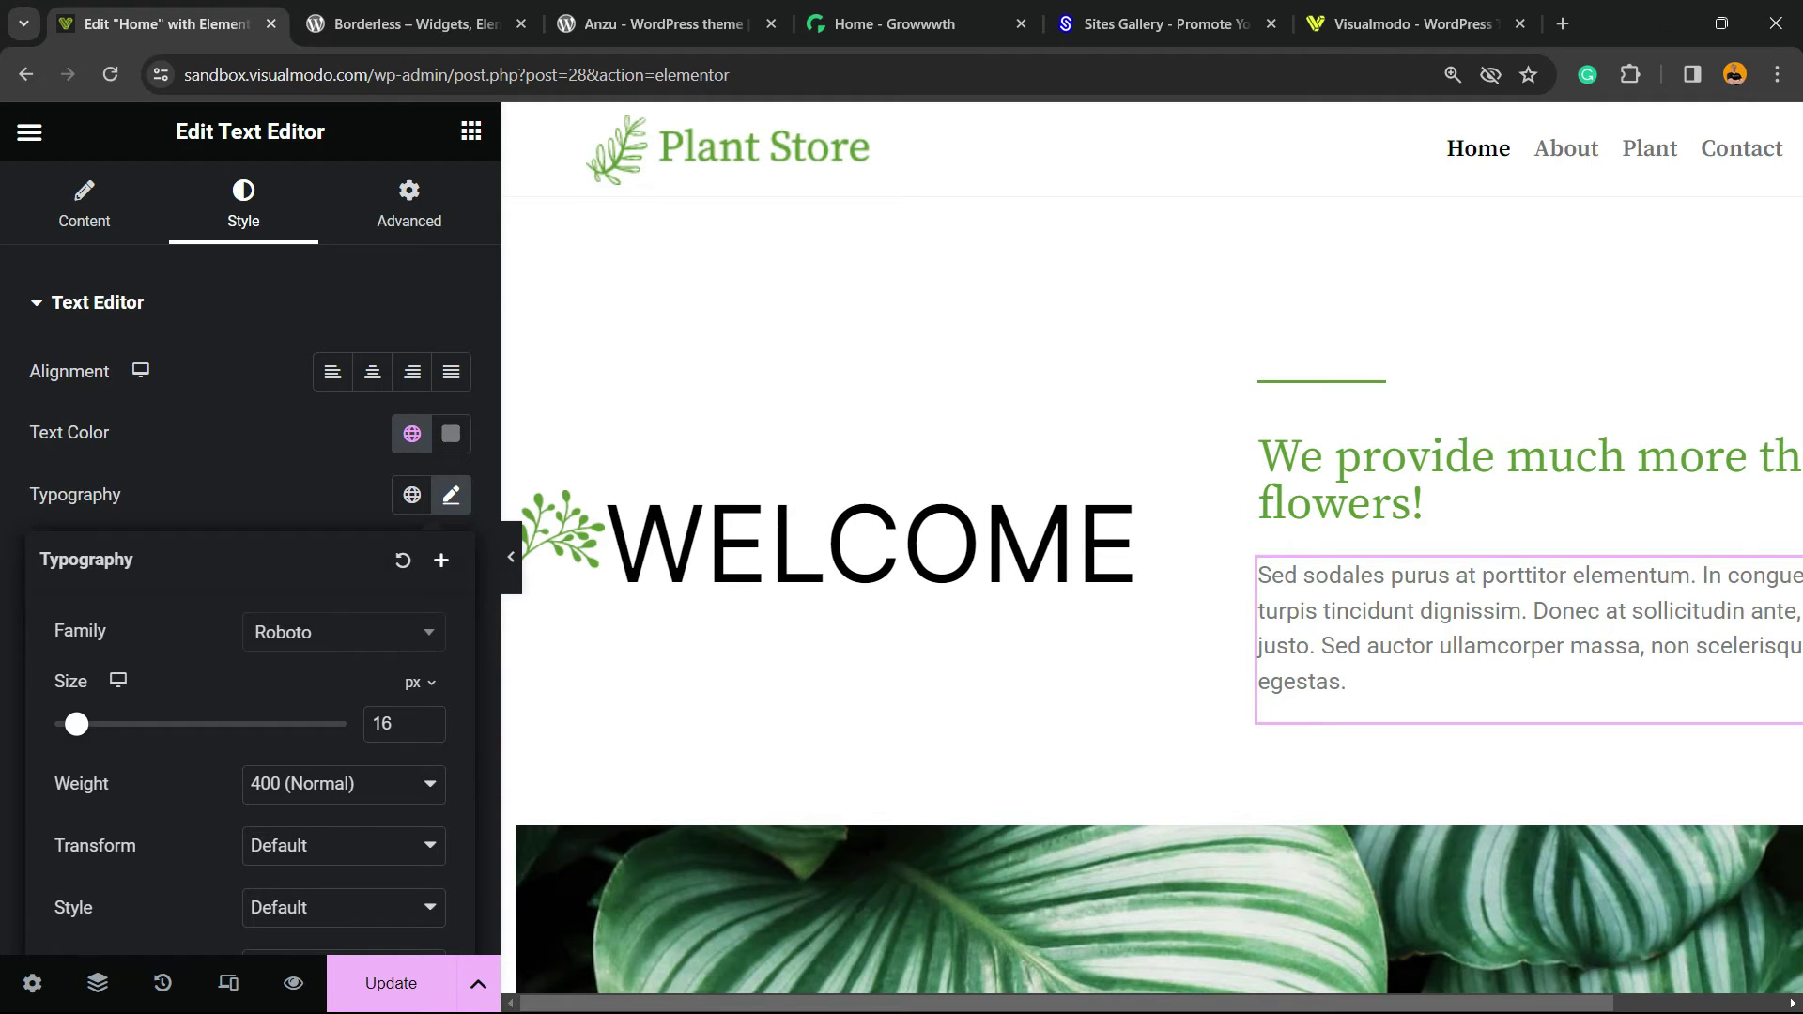
scroll(249, 611, "down", 3)
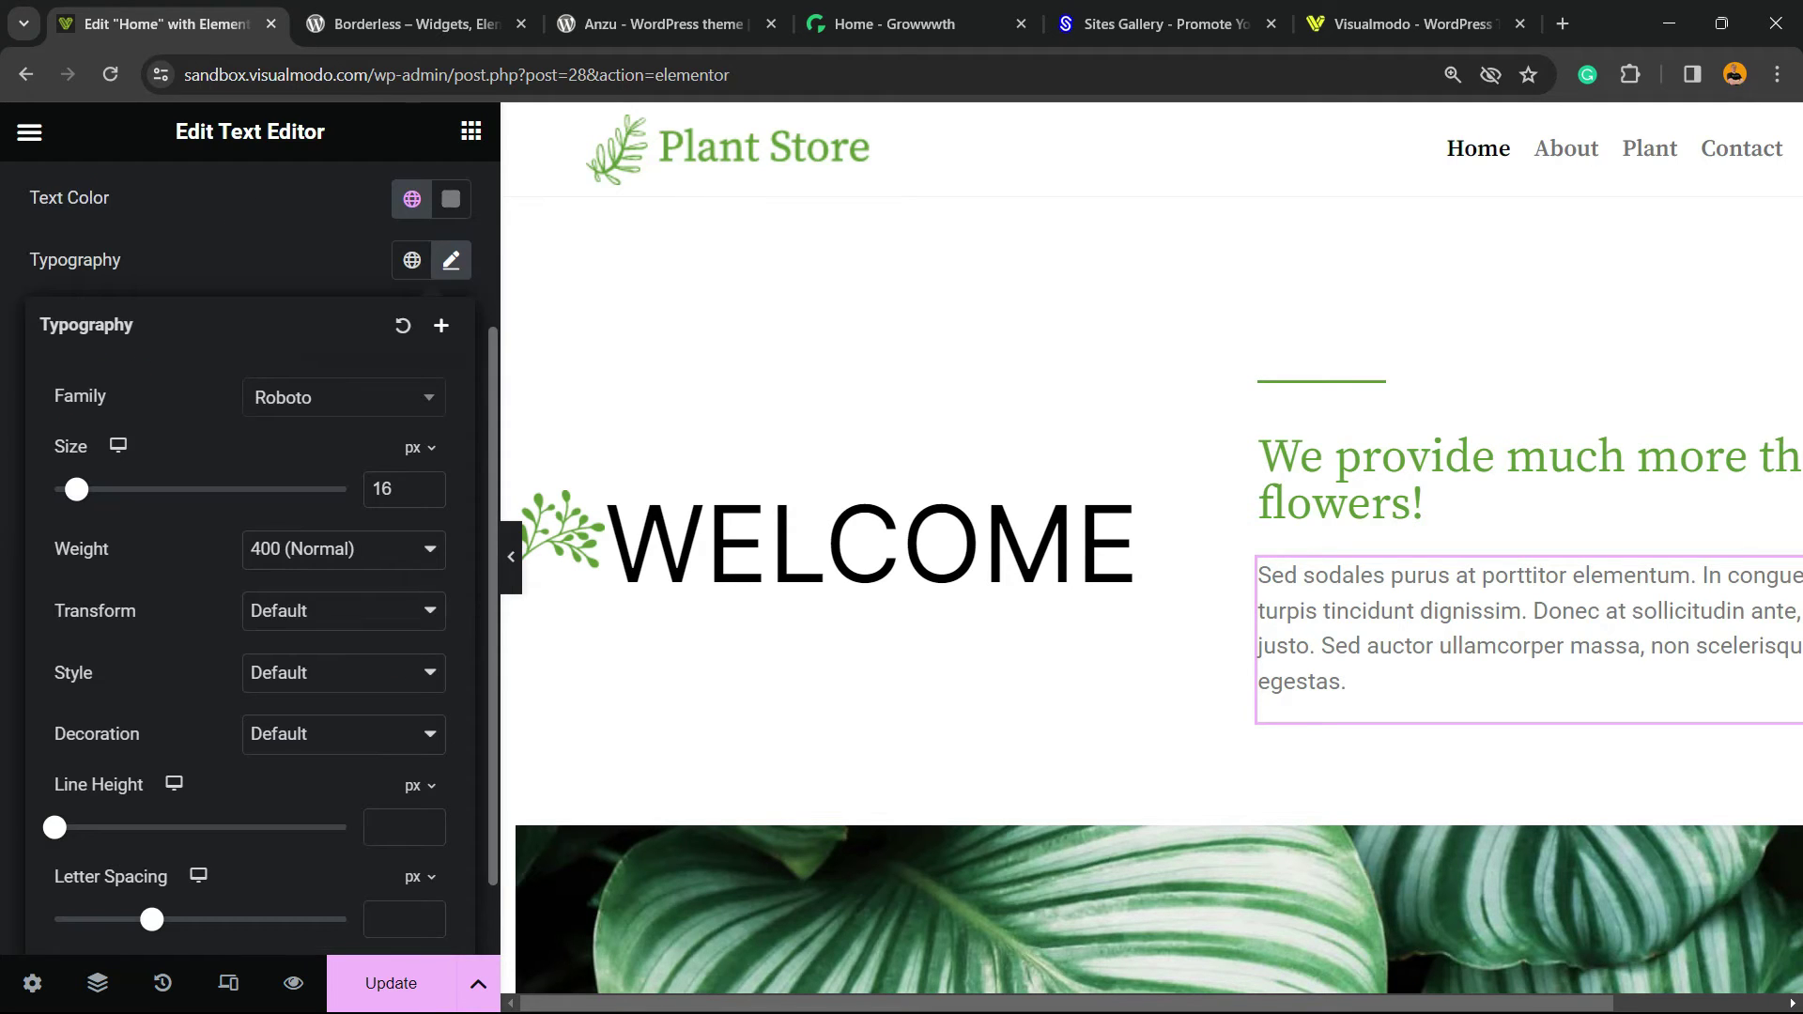
scroll(249, 563, "down", 1)
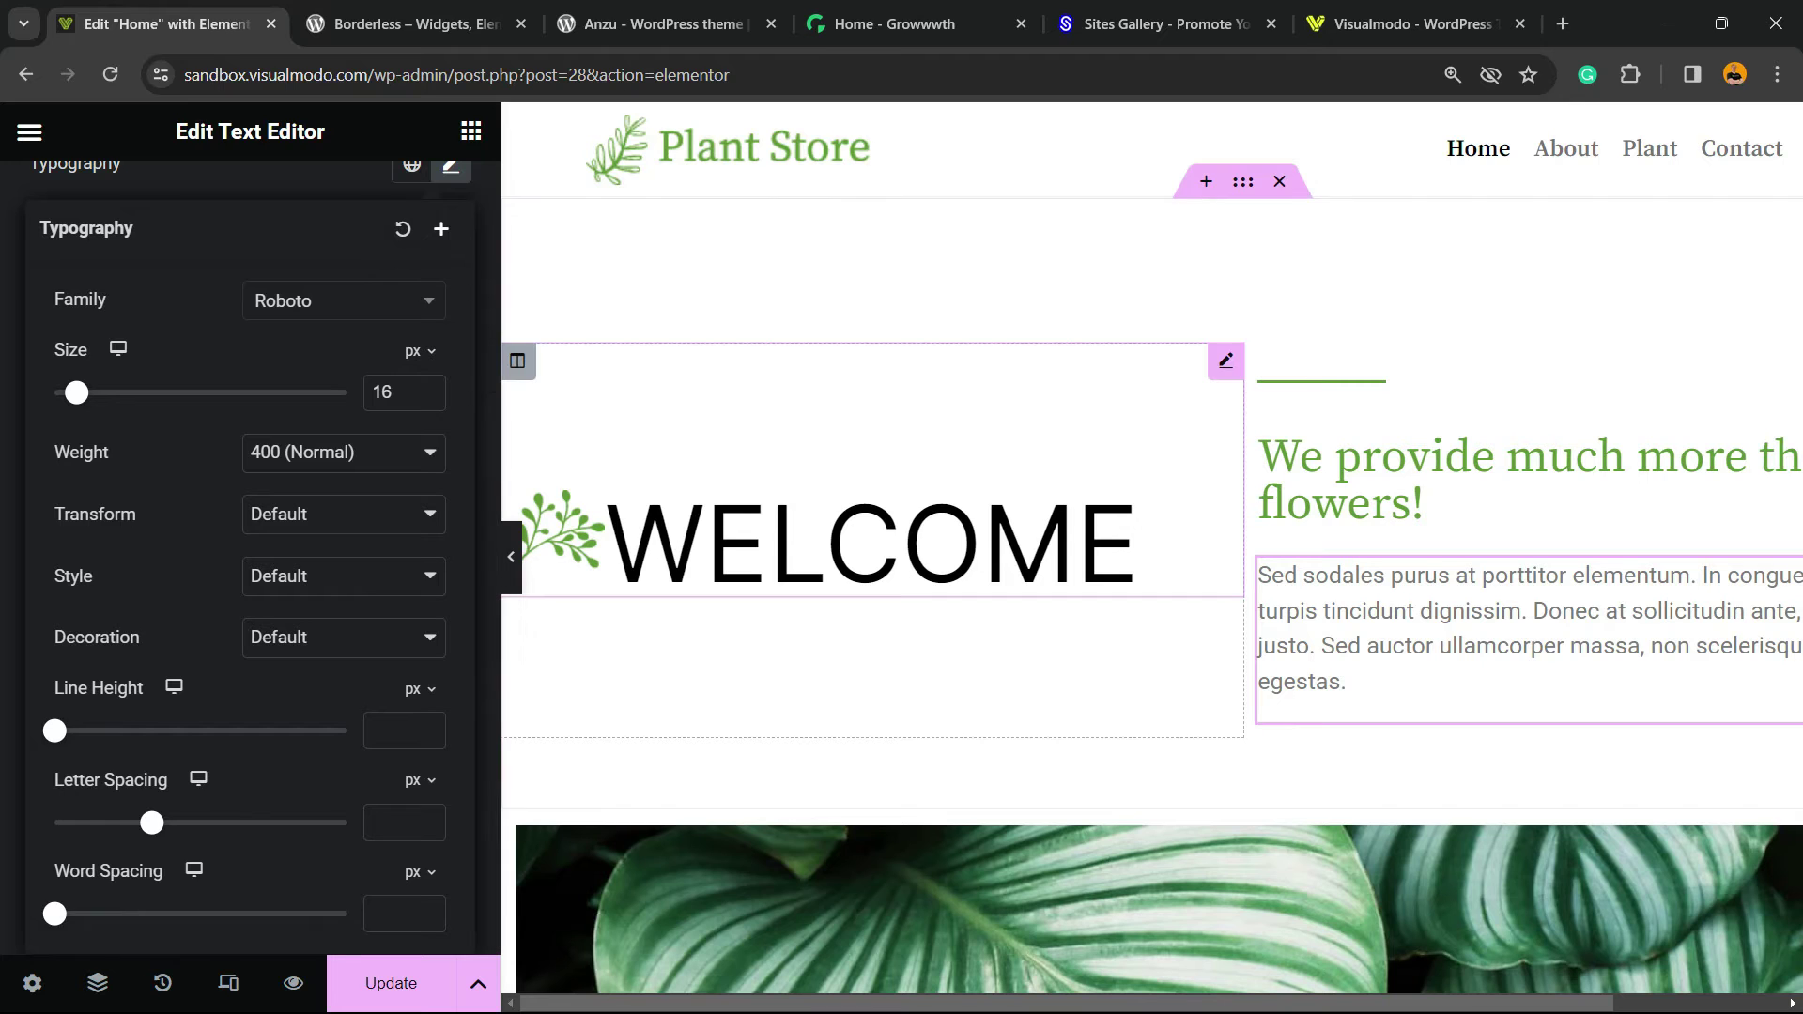
scroll(249, 564, "up", 3)
left_click(342, 535)
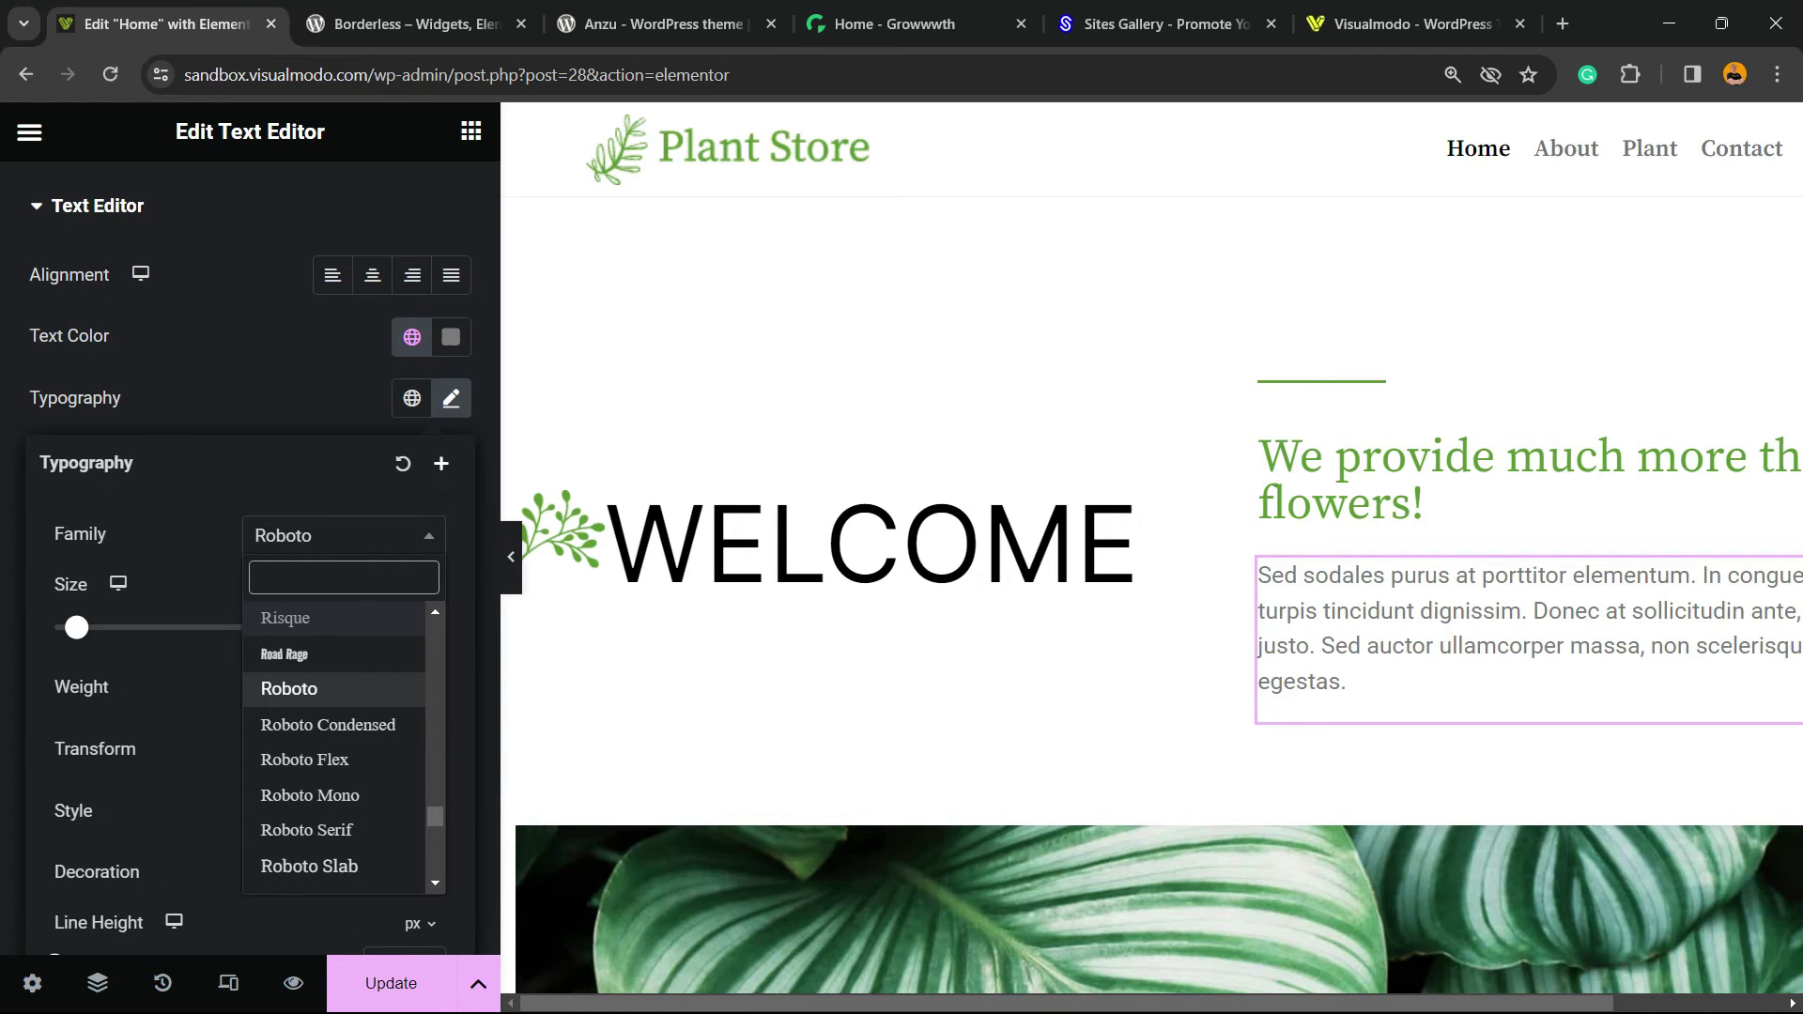
Reselect the WELCOME heading and its text, then switch to the Borderless plugin tab.
left_click(1437, 504)
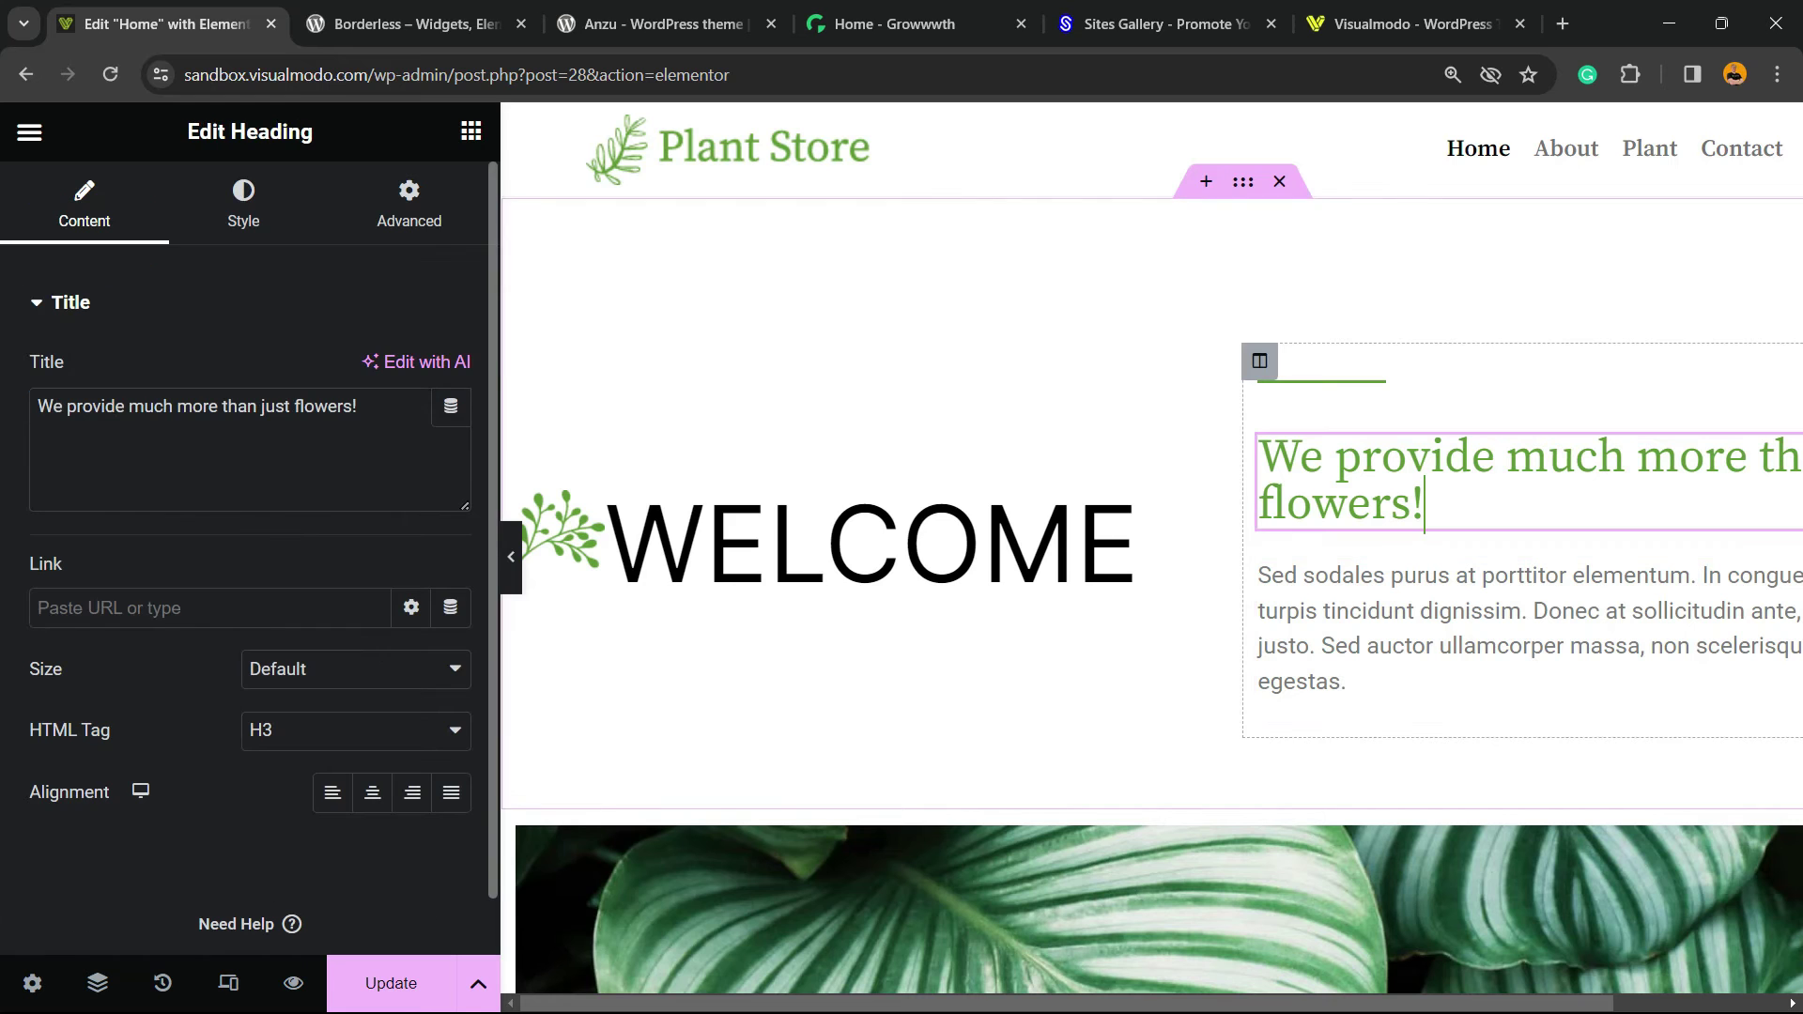
scroll(874, 451, "down", 1)
scroll(1151, 549, "down", 15)
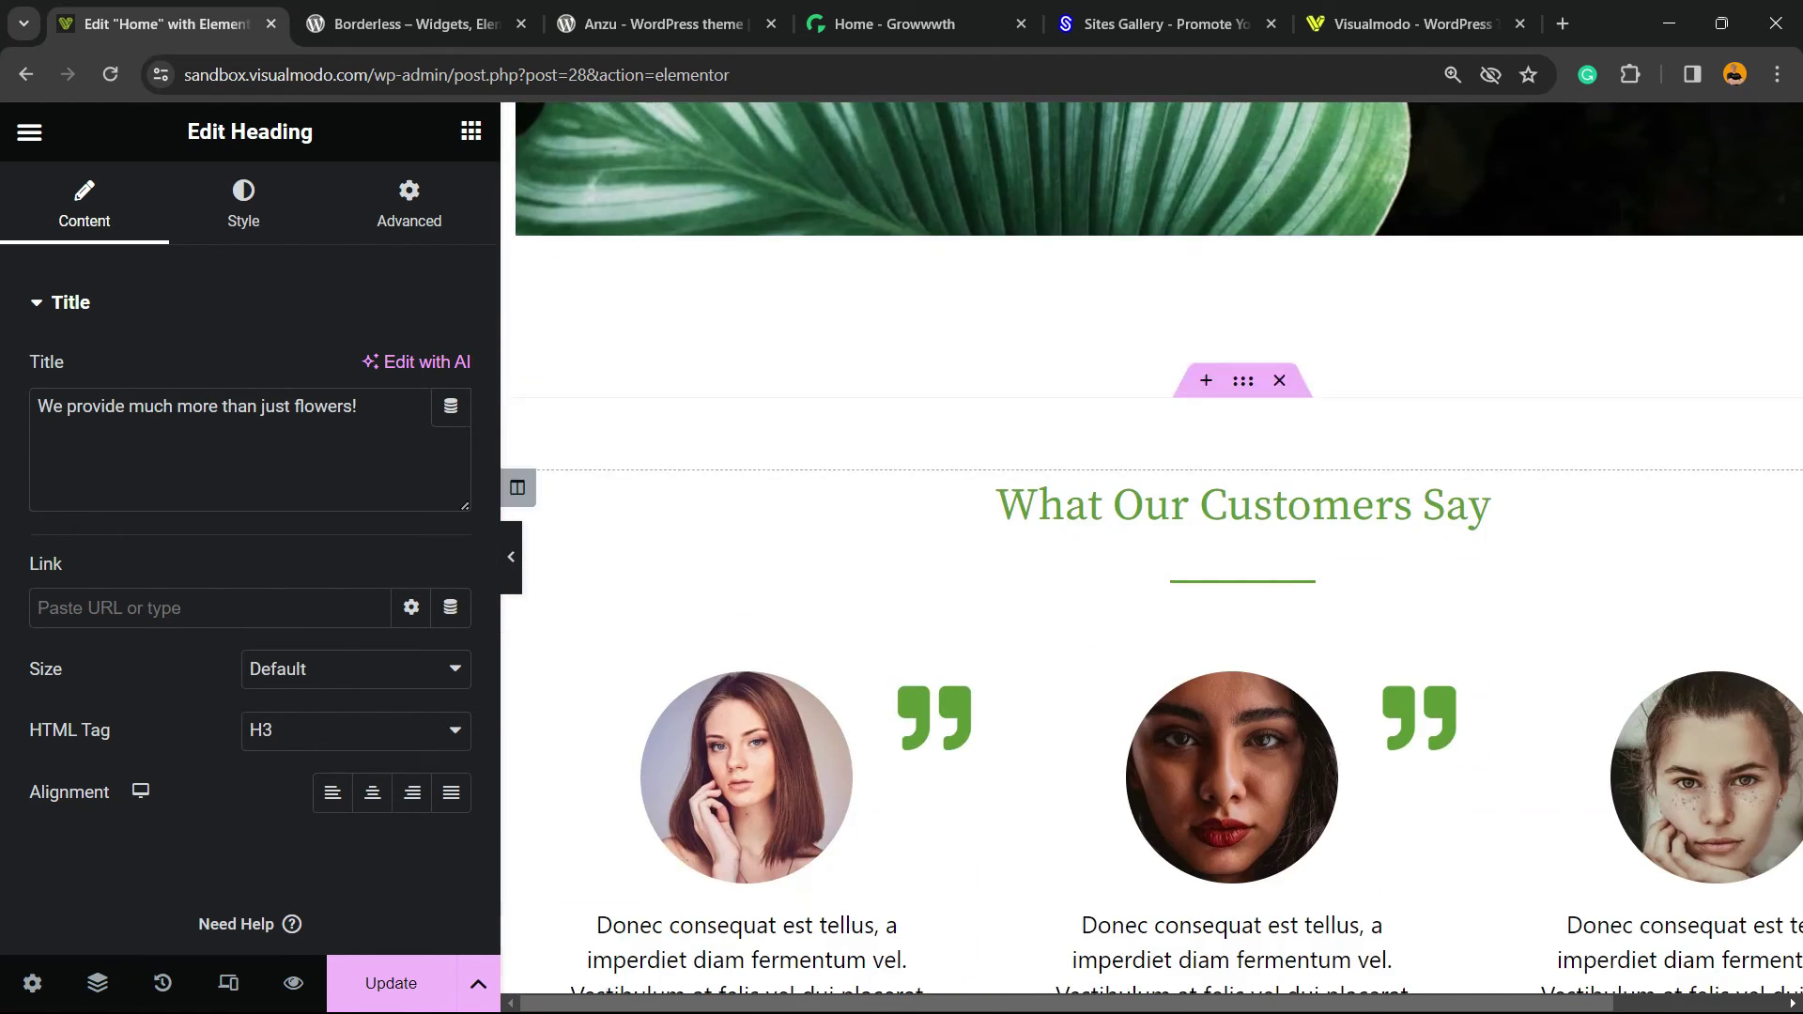
scroll(1152, 549, "up", 13)
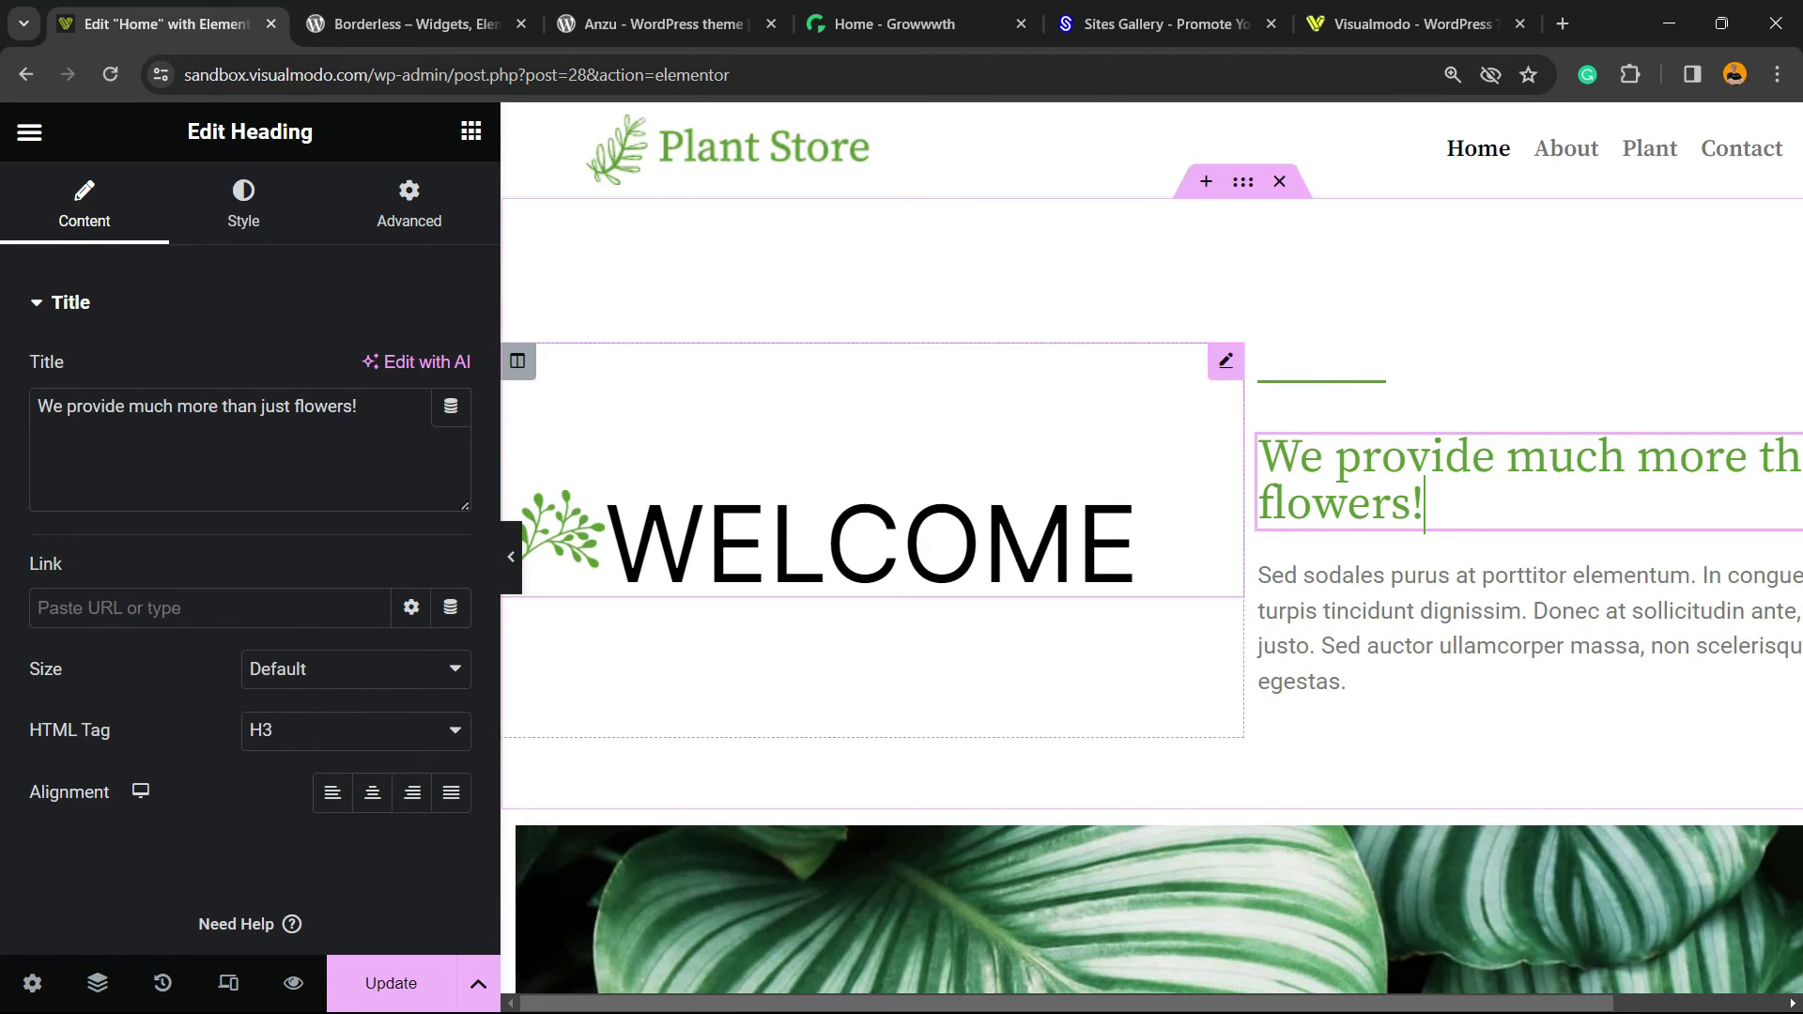
left_click(871, 543)
double_click(871, 543)
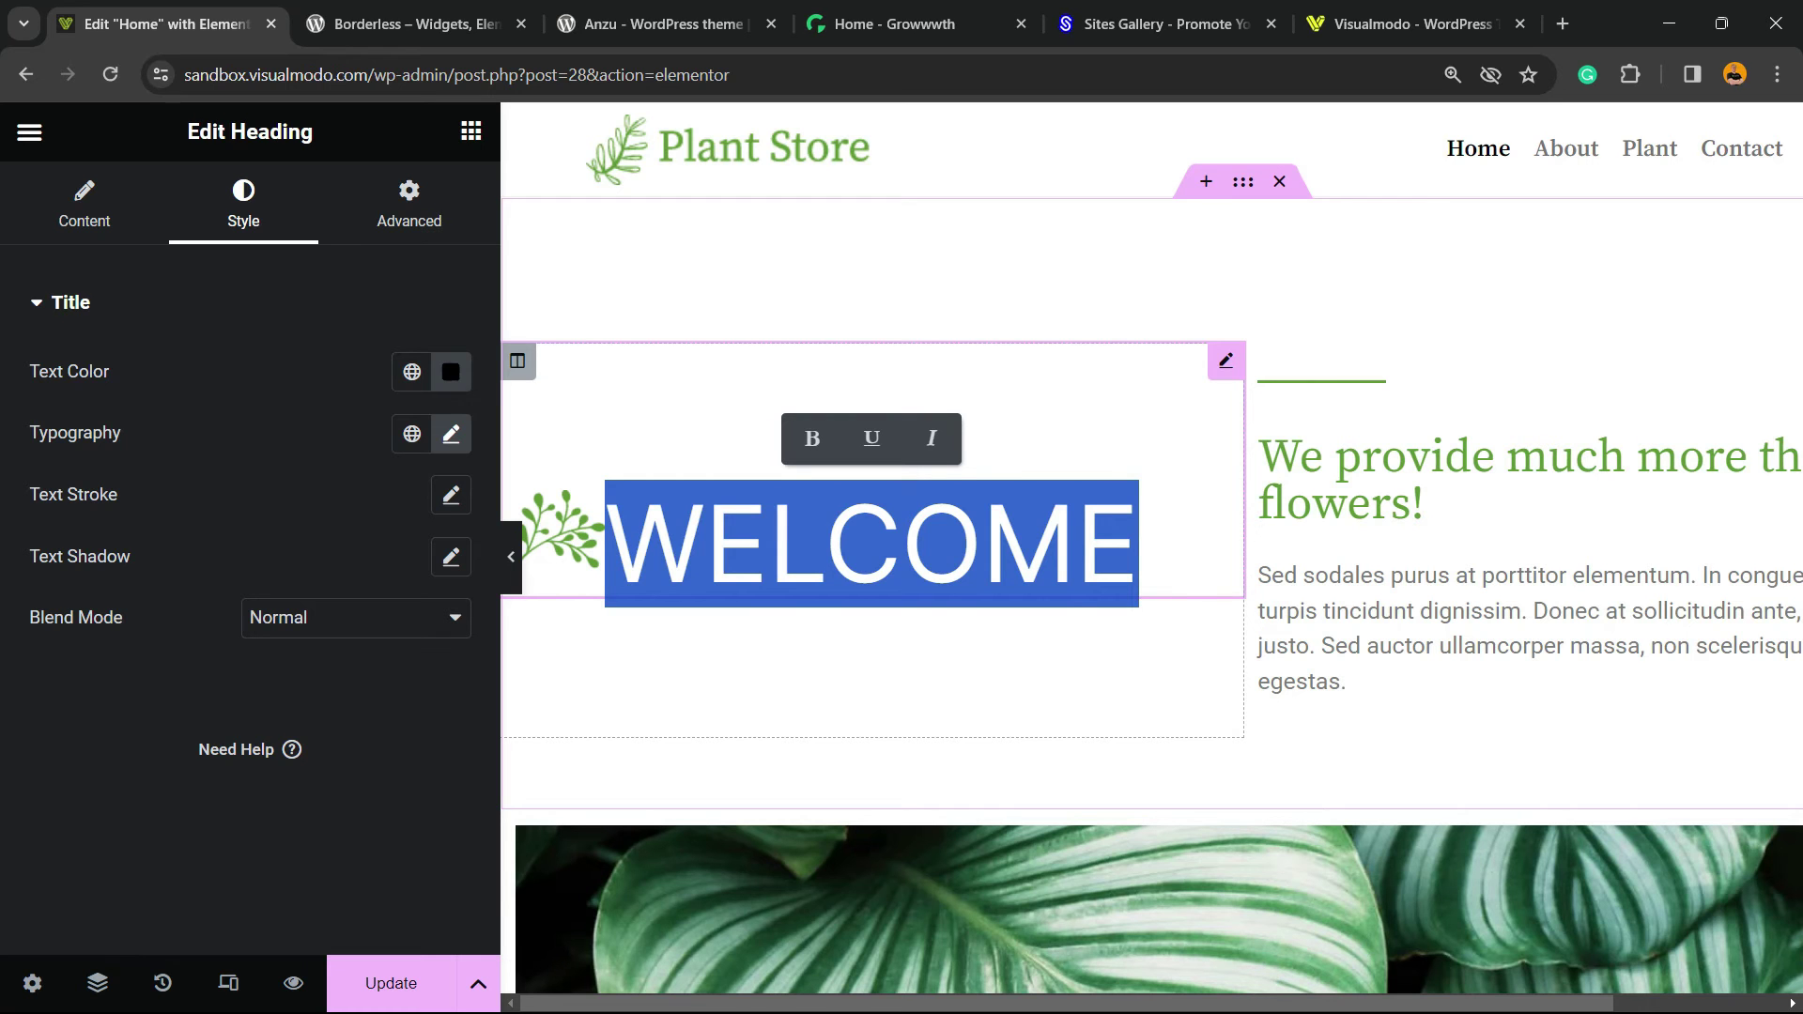
left_click(417, 24)
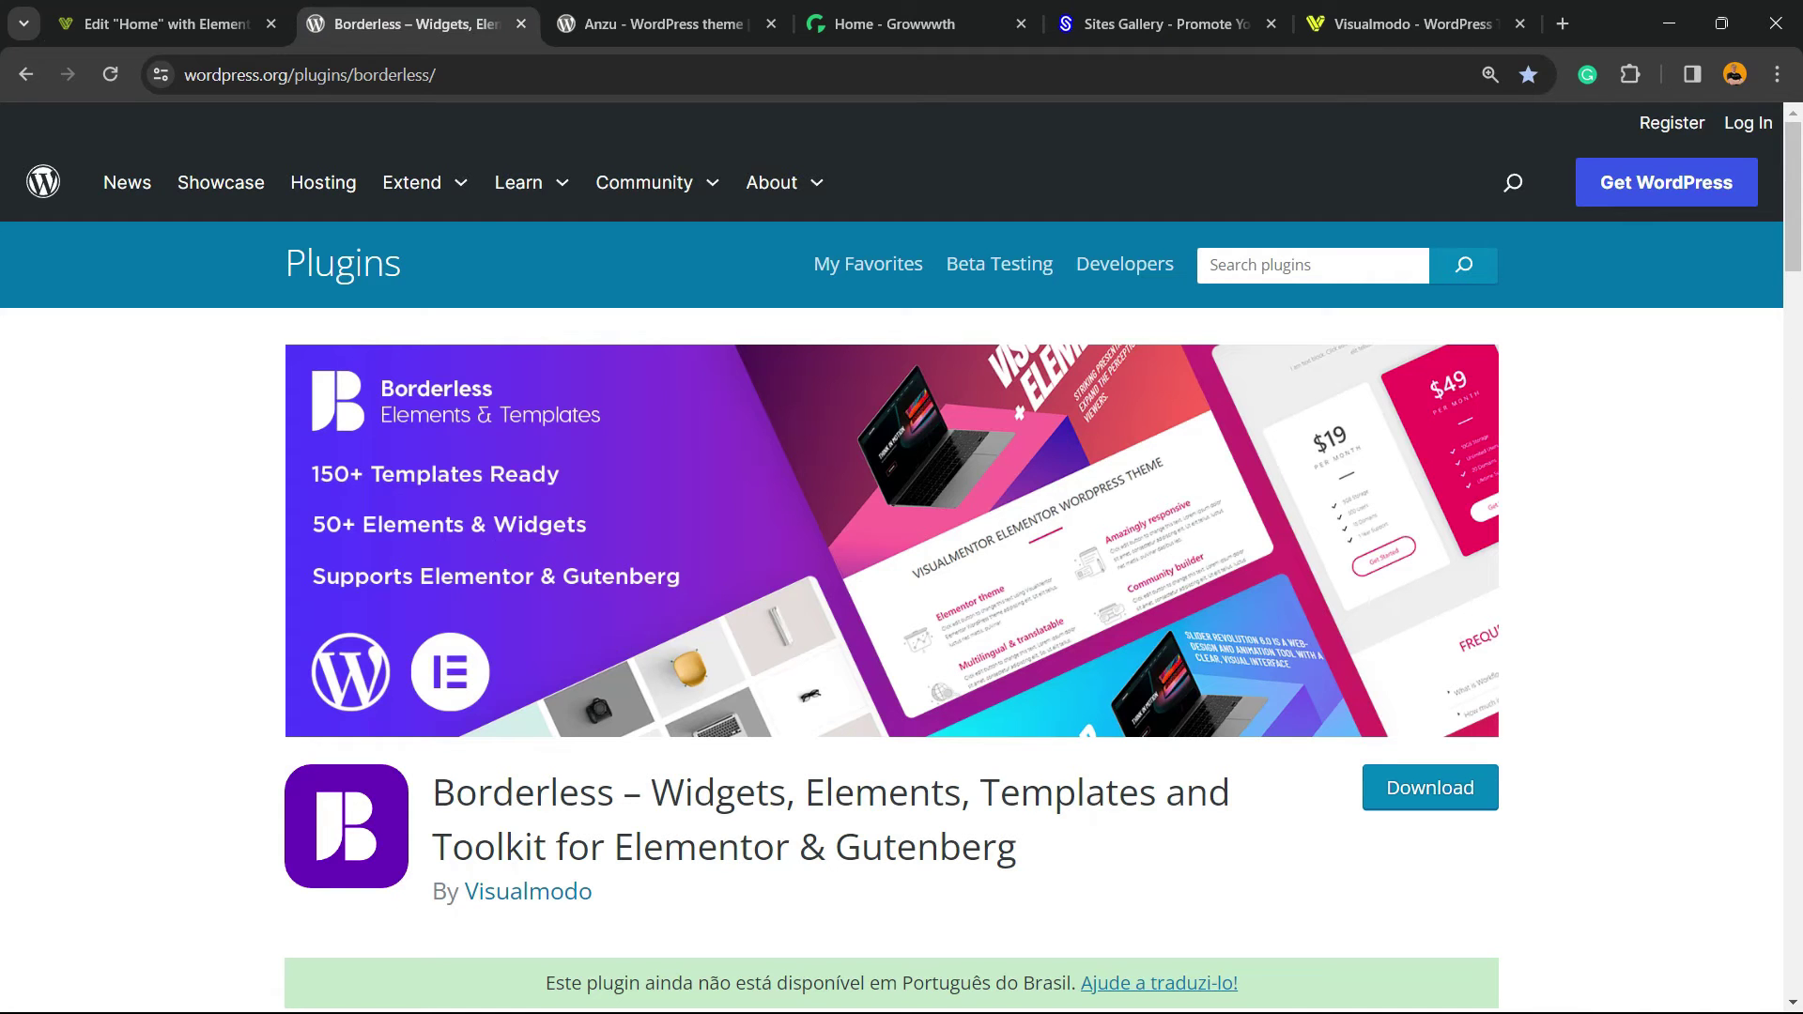
Select the full Borderless plugin title on WordPress.org.
double_click(523, 794)
left_click(523, 794)
triple_click(523, 794)
Browse the Anzu theme and Growwwth site tabs, ending on Sites Gallery.
key("ctrl+Tab")
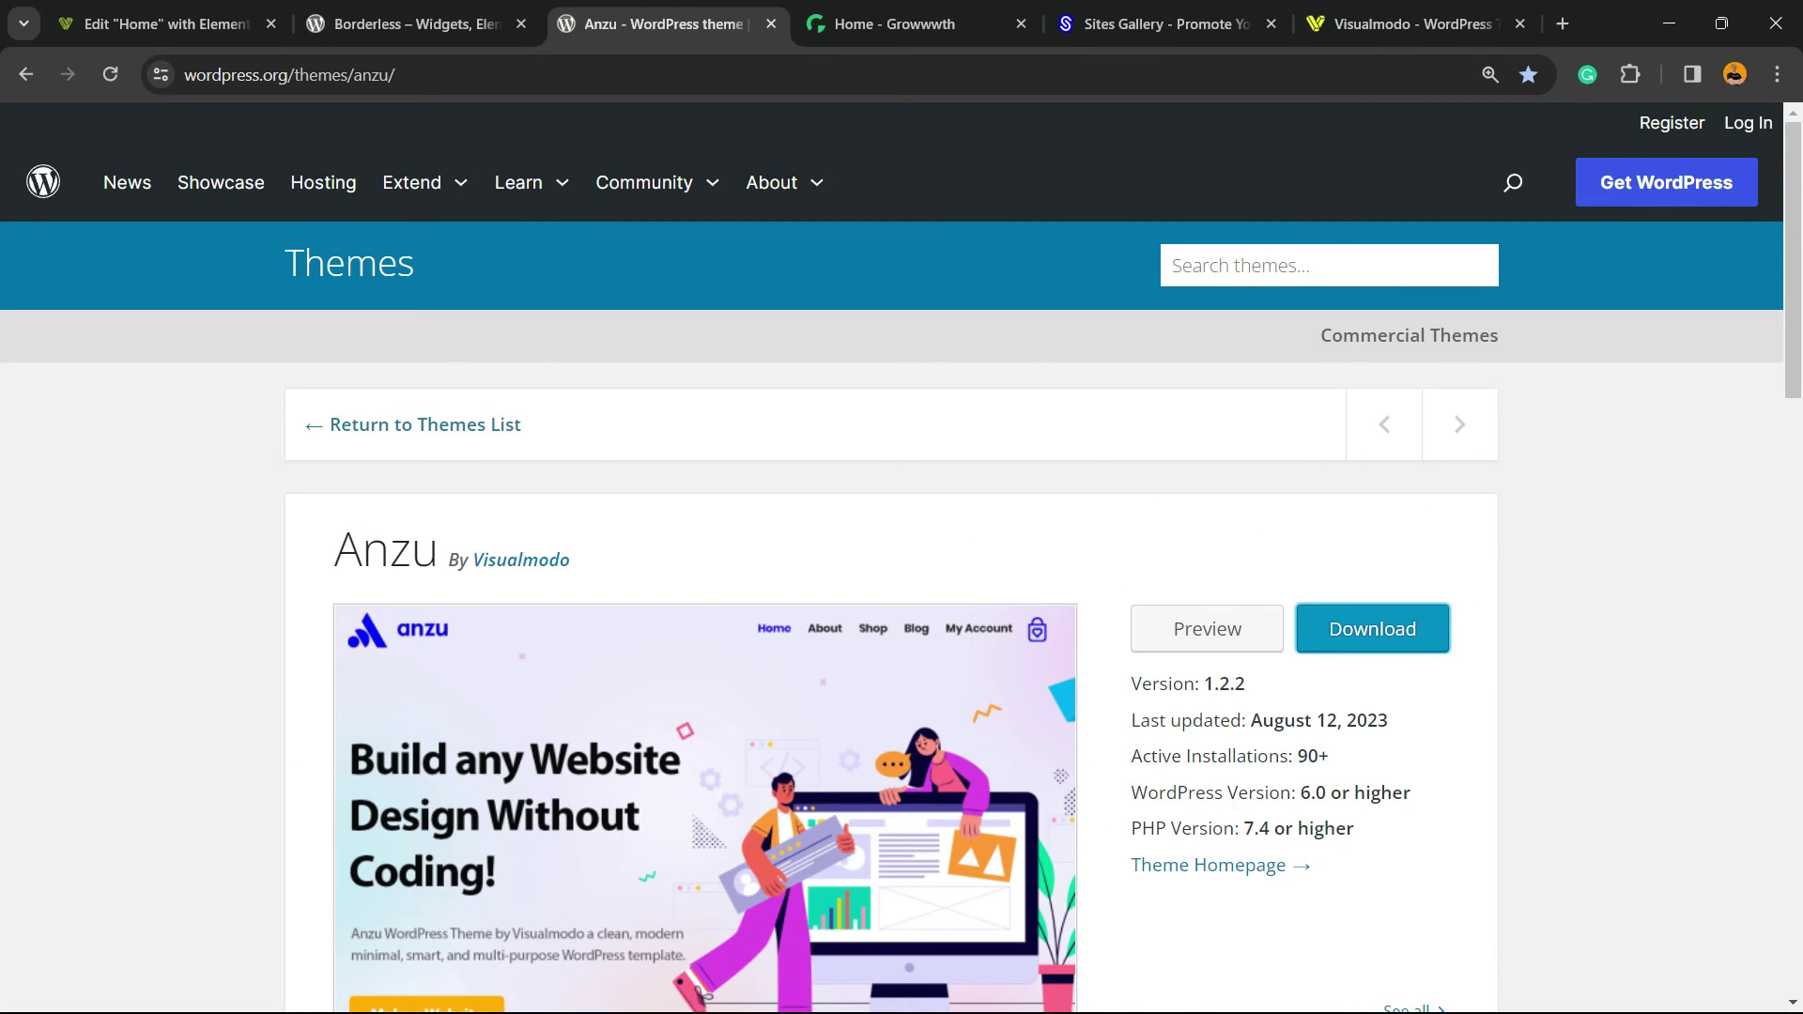
key("ctrl+Tab")
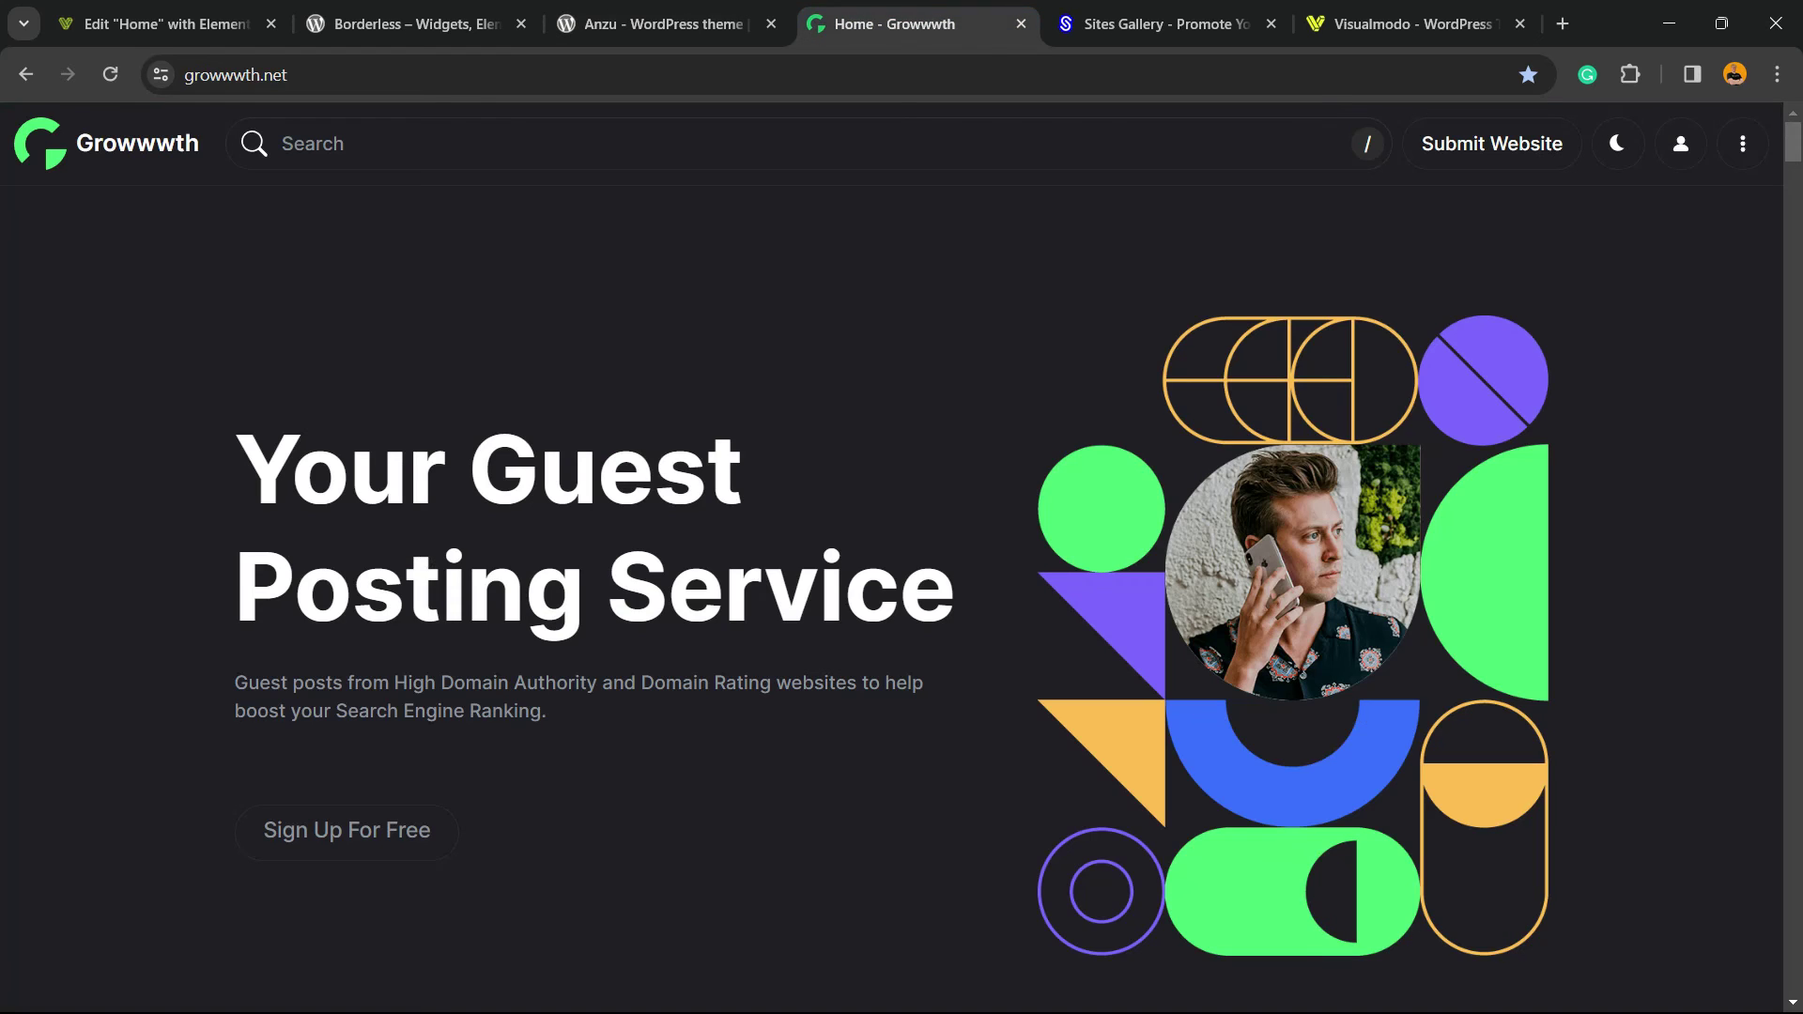
double_click(243, 74)
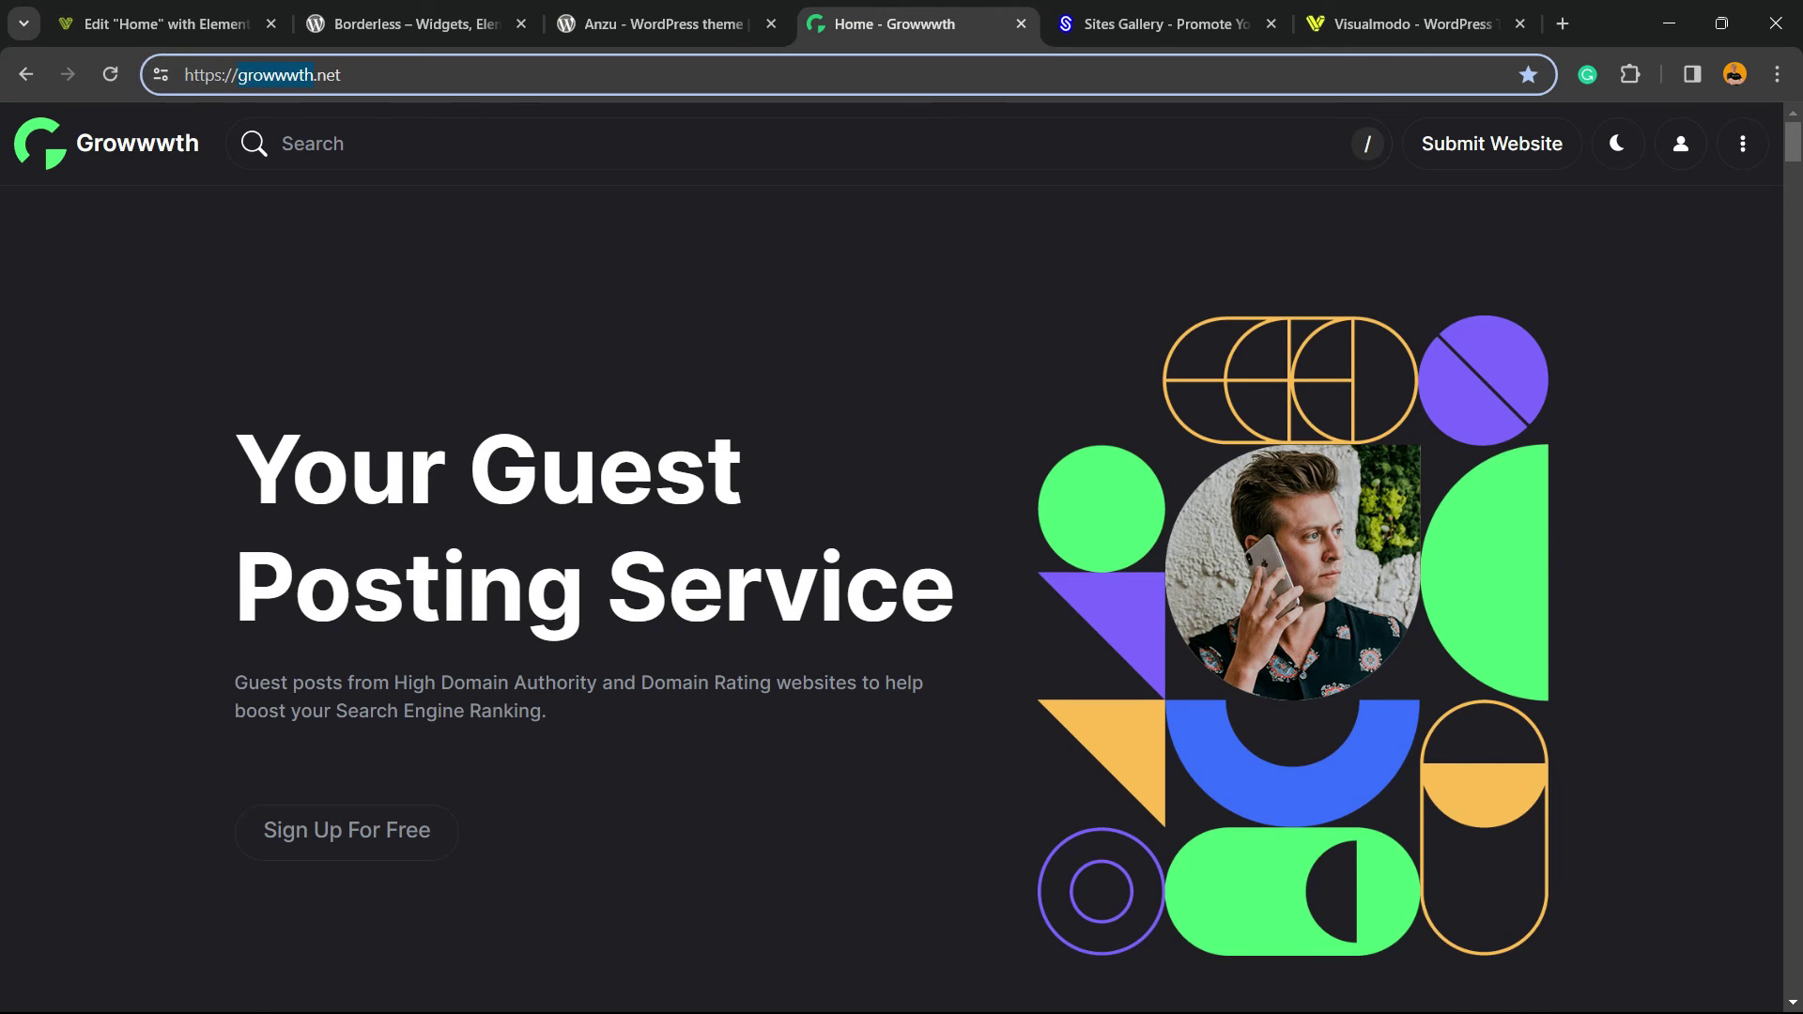
scroll(611, 469, "down", 9)
scroll(892, 441, "down", 10)
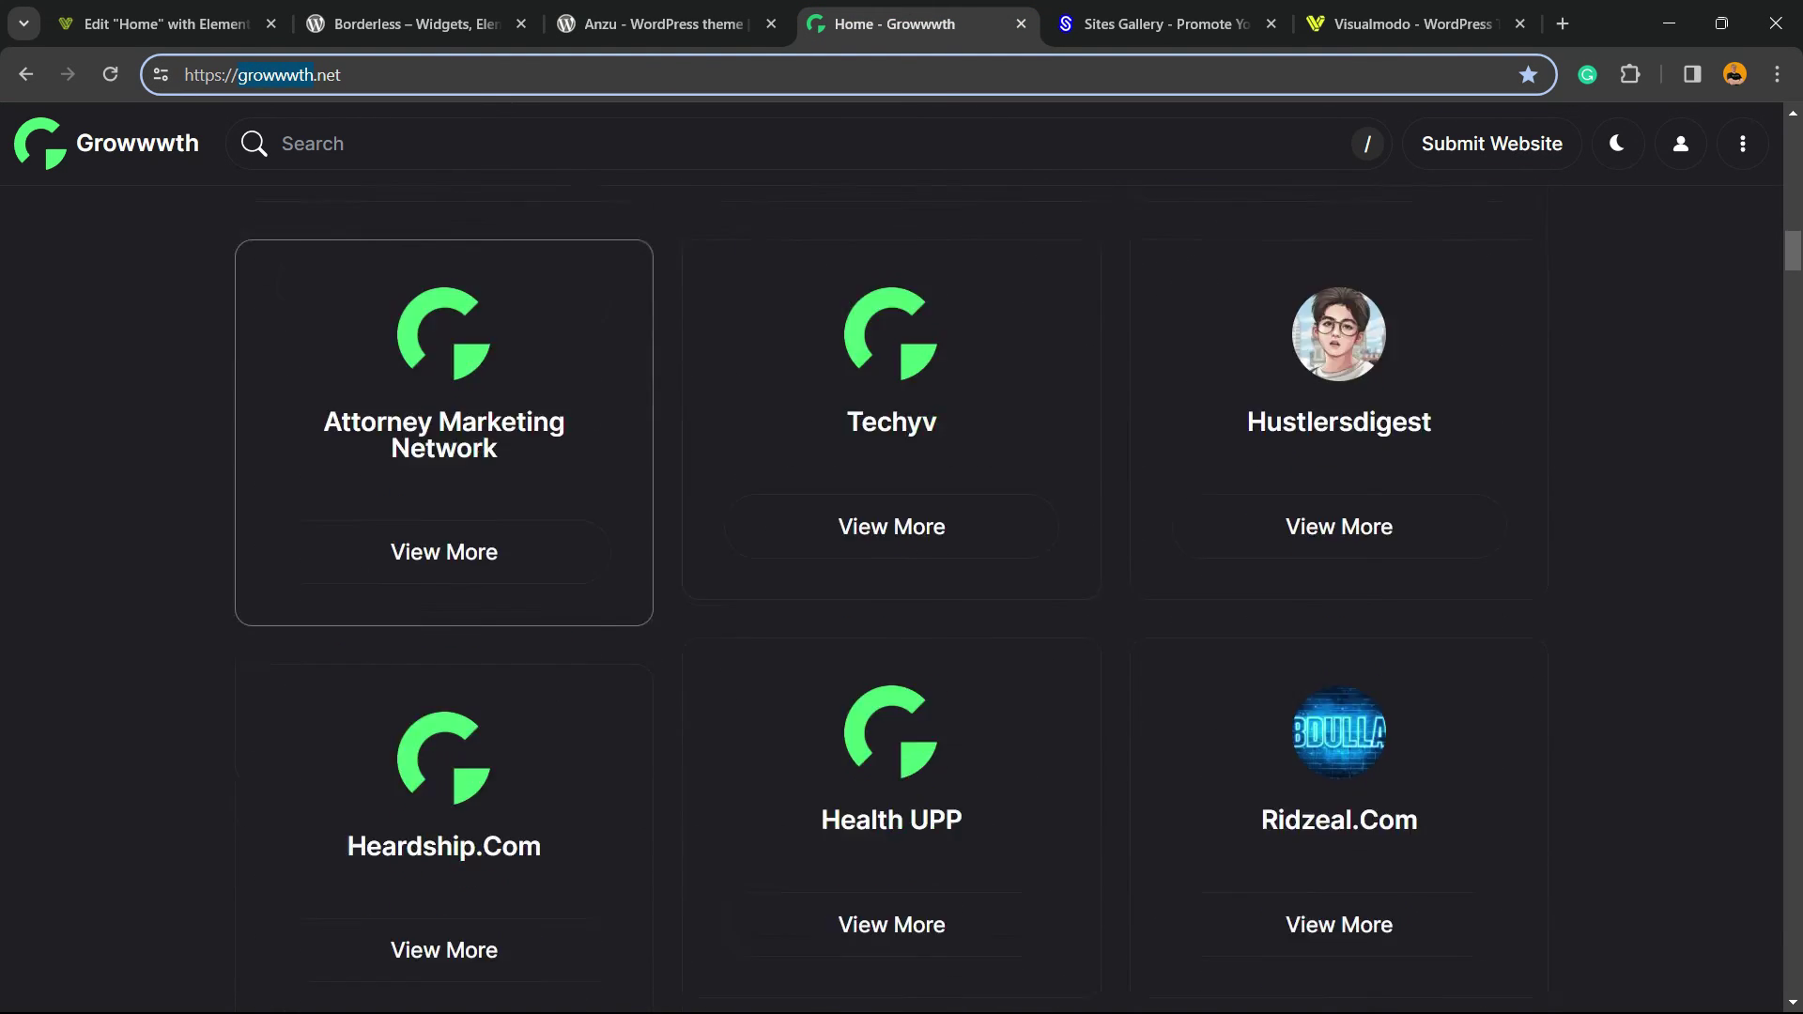
key("ctrl+Tab")
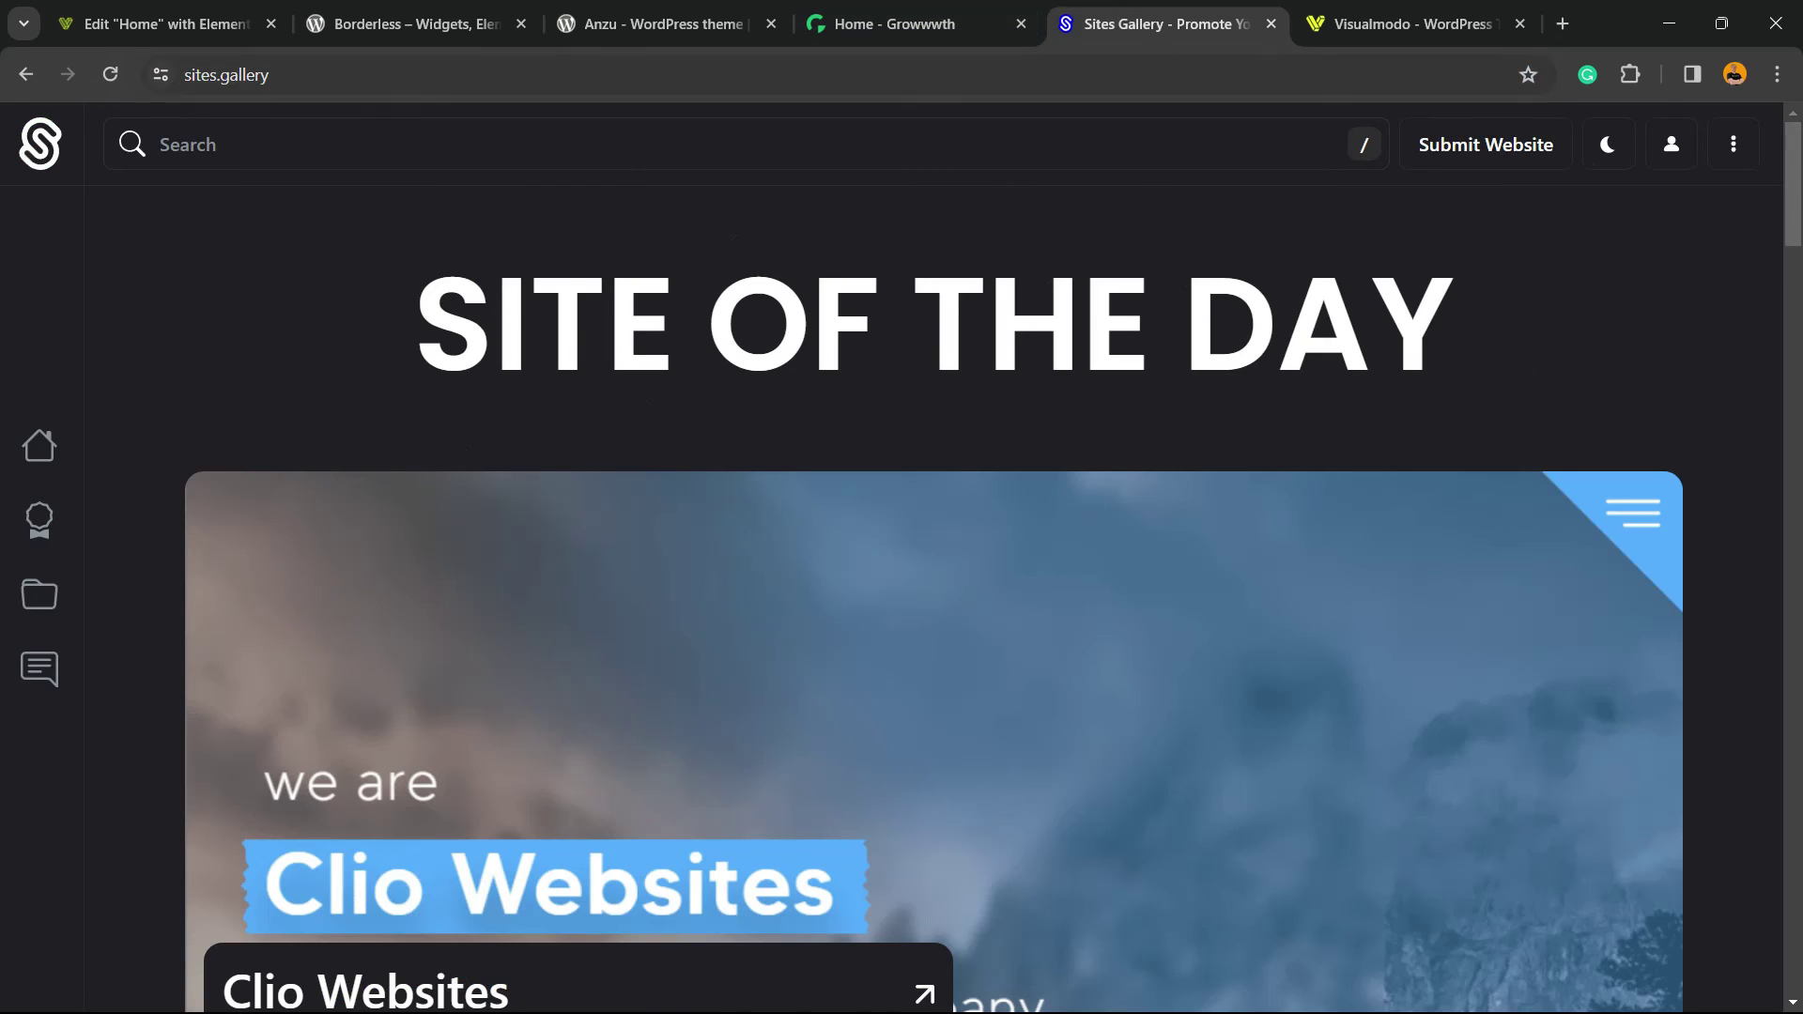
Scroll through the Sites Gallery website cards, then move to the Visualmodo tab.
scroll(933, 601, "down", 8)
scroll(934, 602, "down", 20)
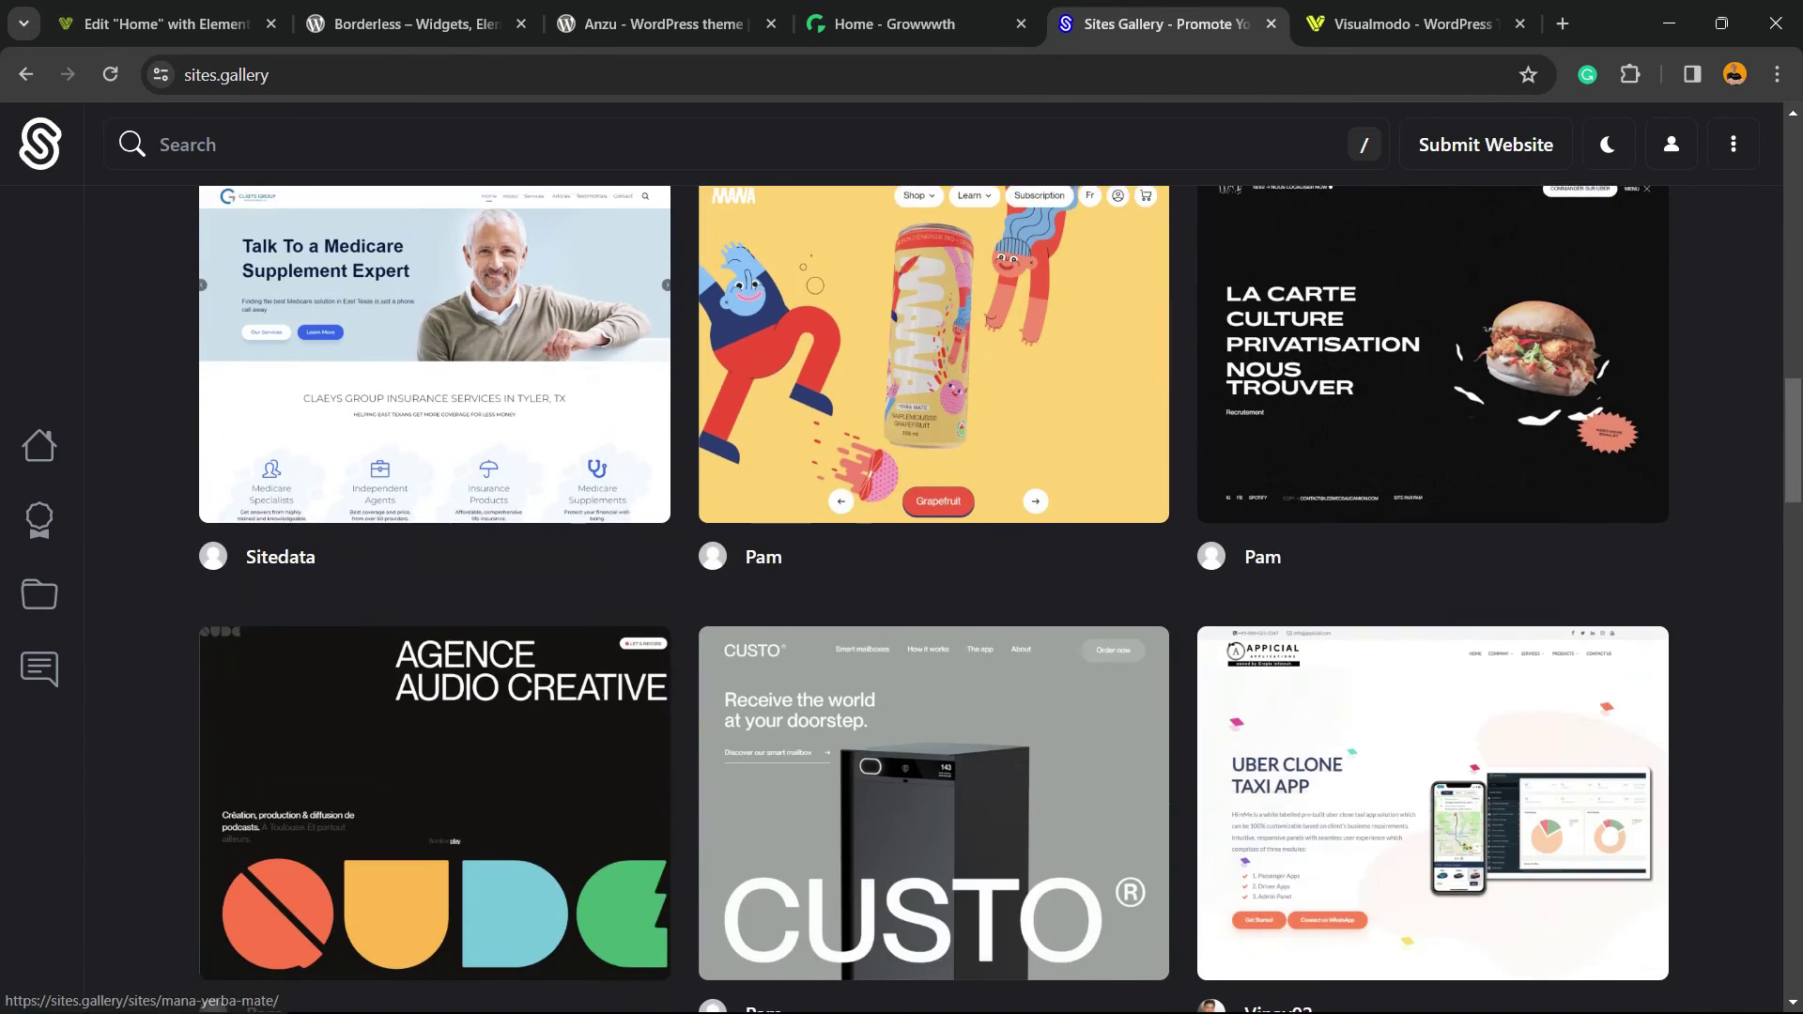
scroll(933, 601, "down", 7)
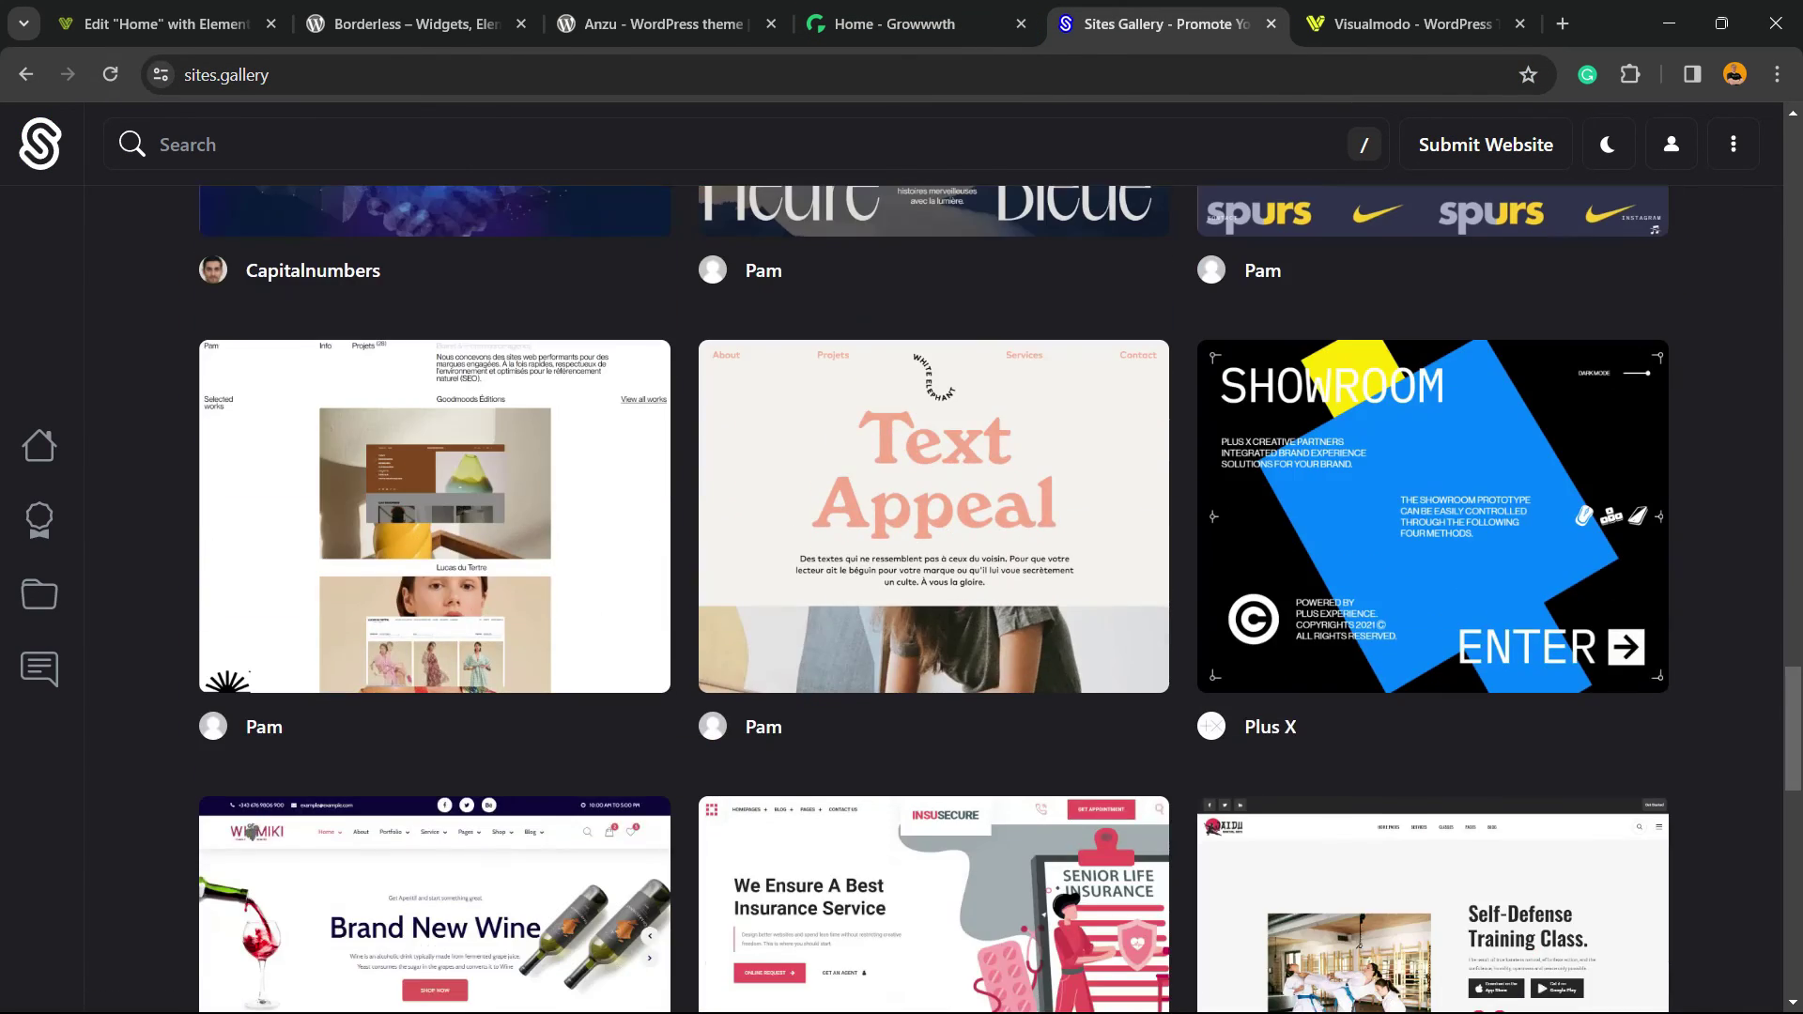
key("ctrl+Tab")
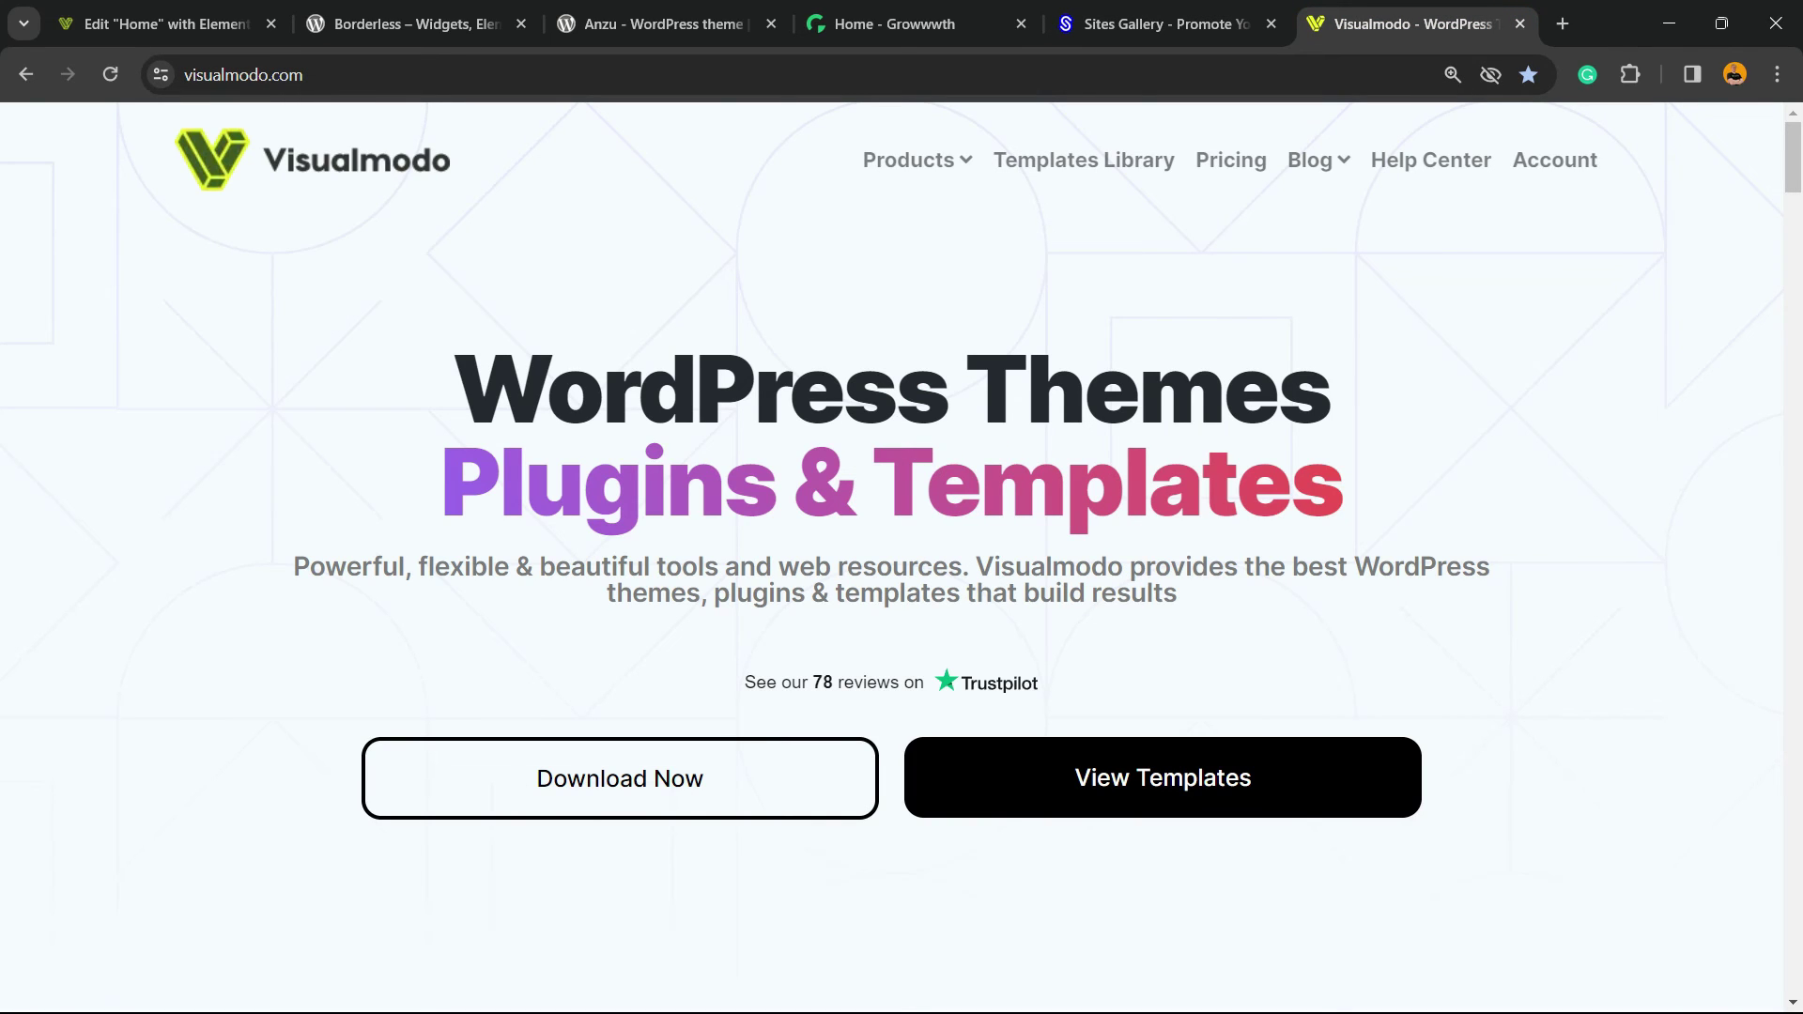
Open Visualmodo's Templates Library and scroll down to the Plumber and Steak House templates.
left_click(1084, 159)
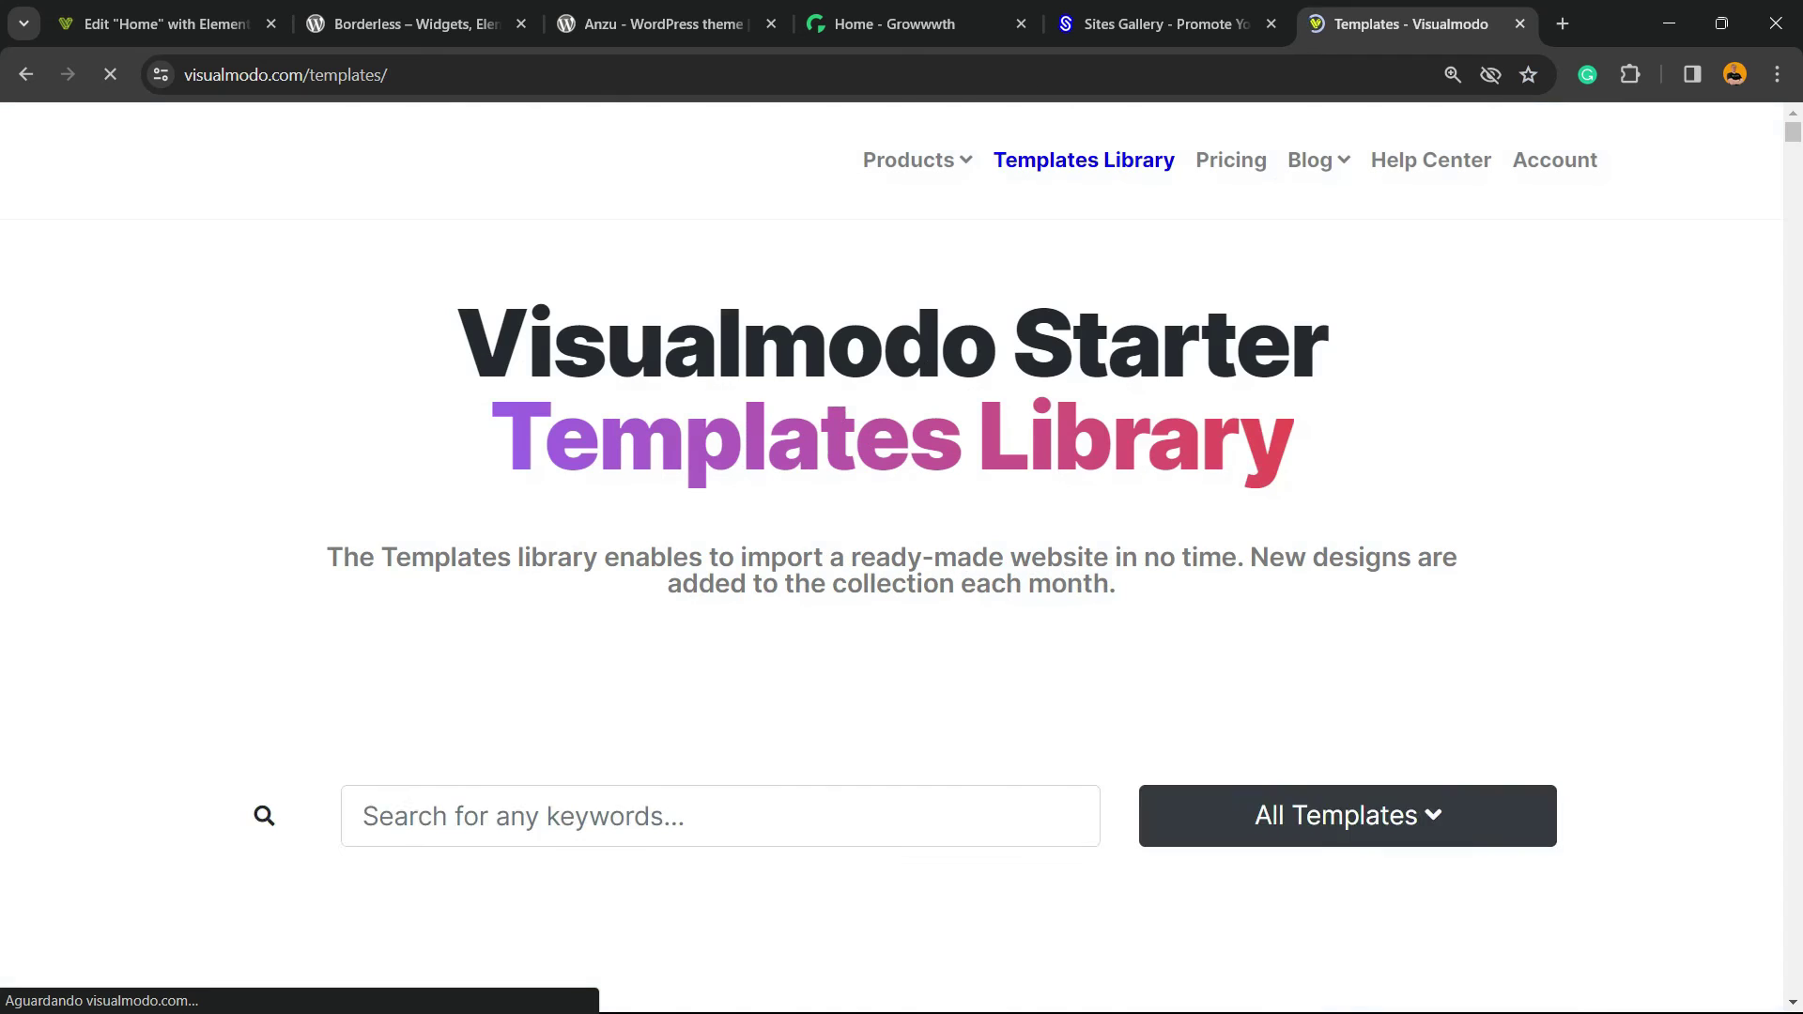
scroll(893, 563, "down", 10)
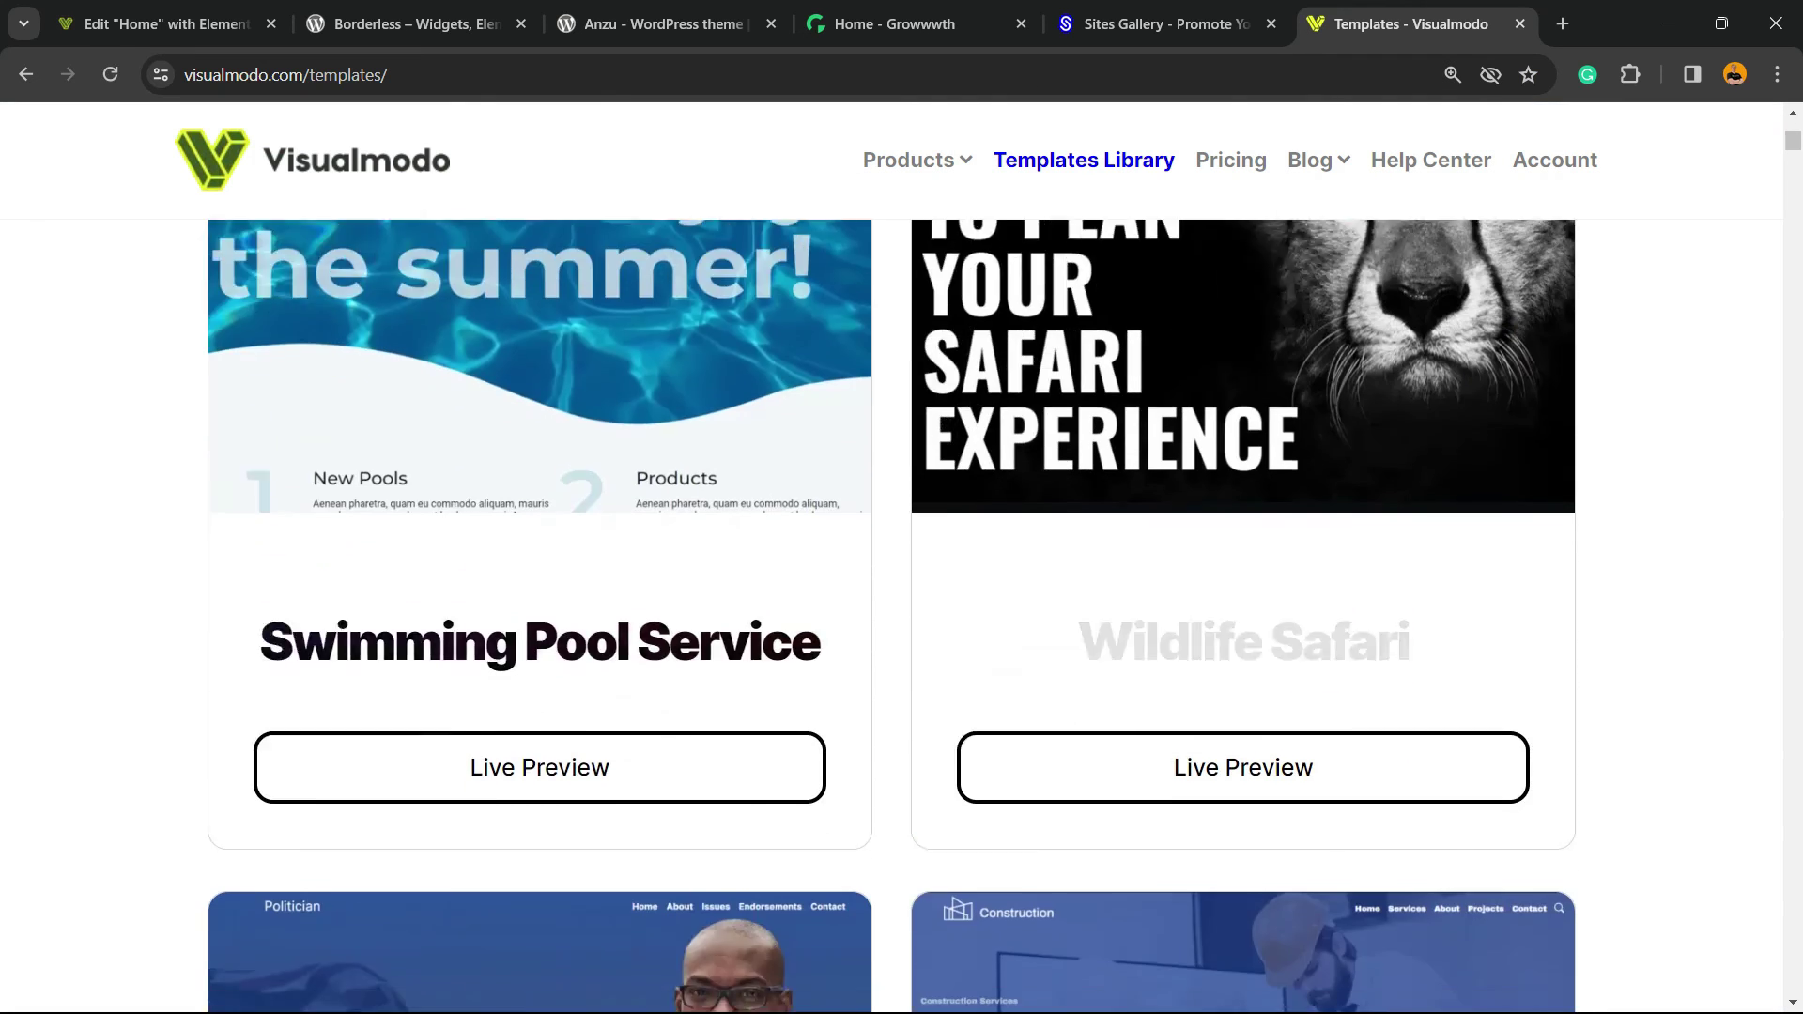
scroll(540, 611, "down", 3)
scroll(540, 611, "down", 13)
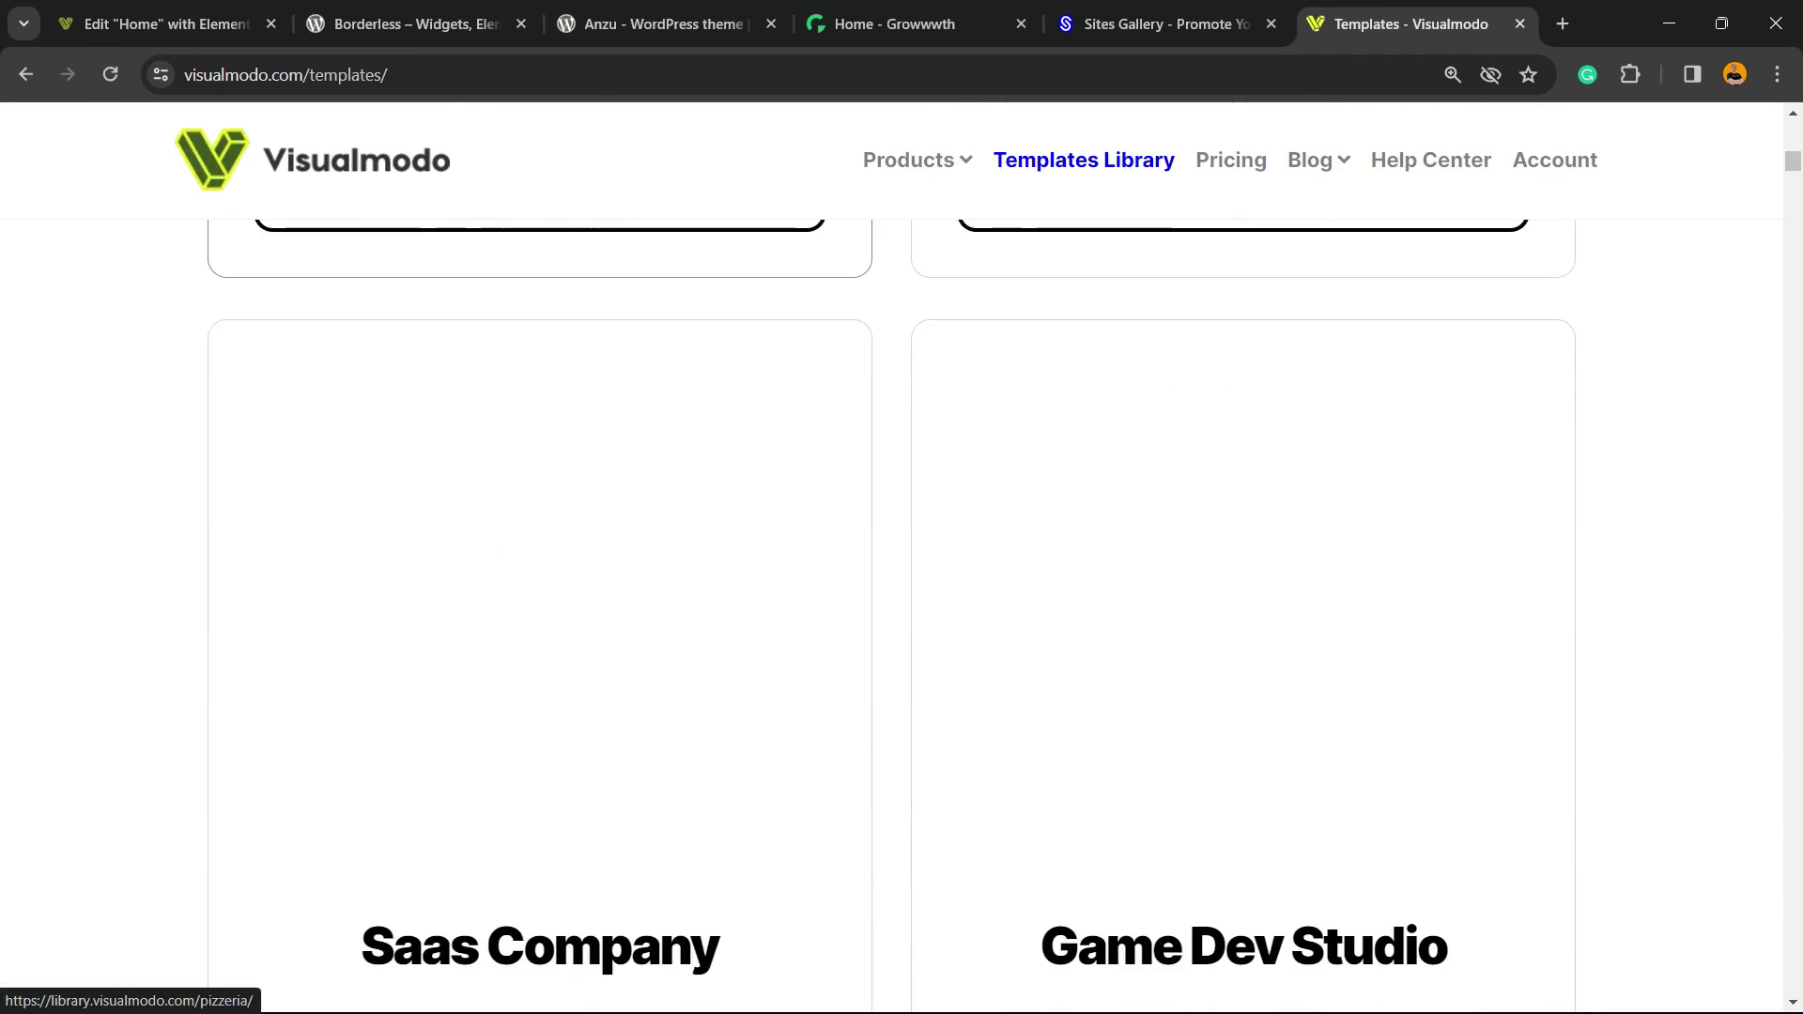
scroll(540, 611, "down", 20)
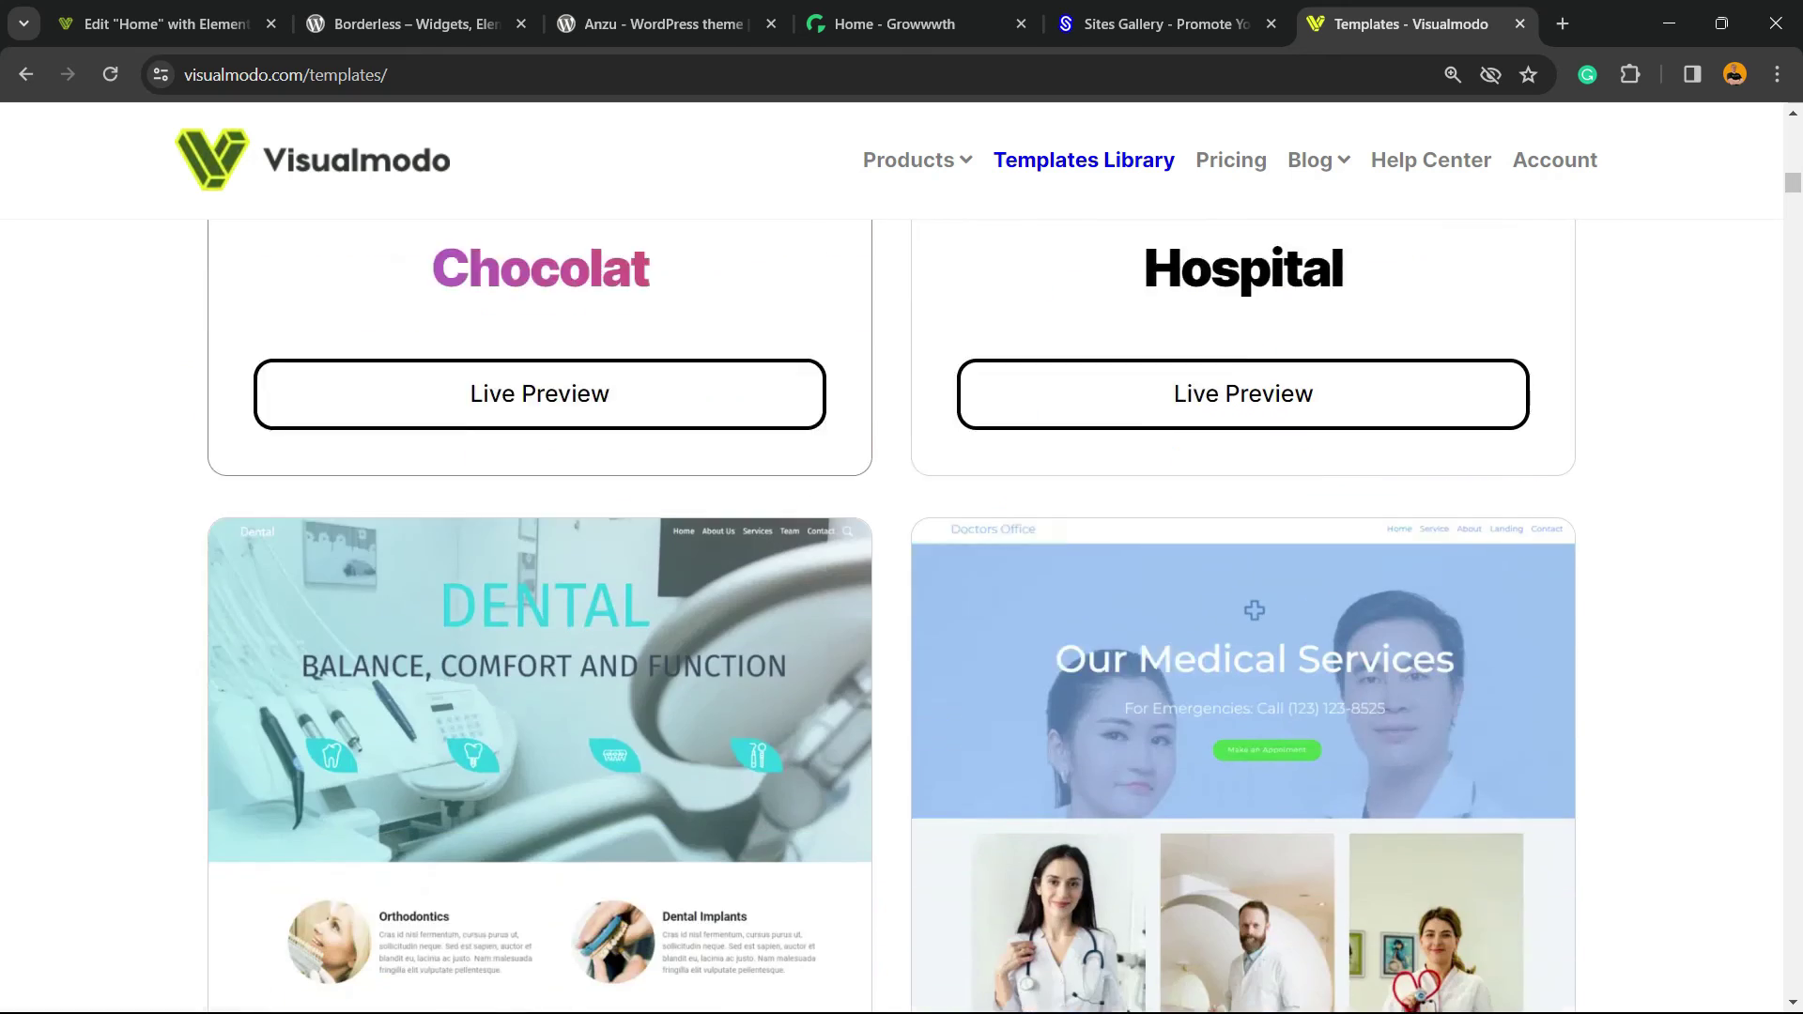
scroll(540, 611, "down", 20)
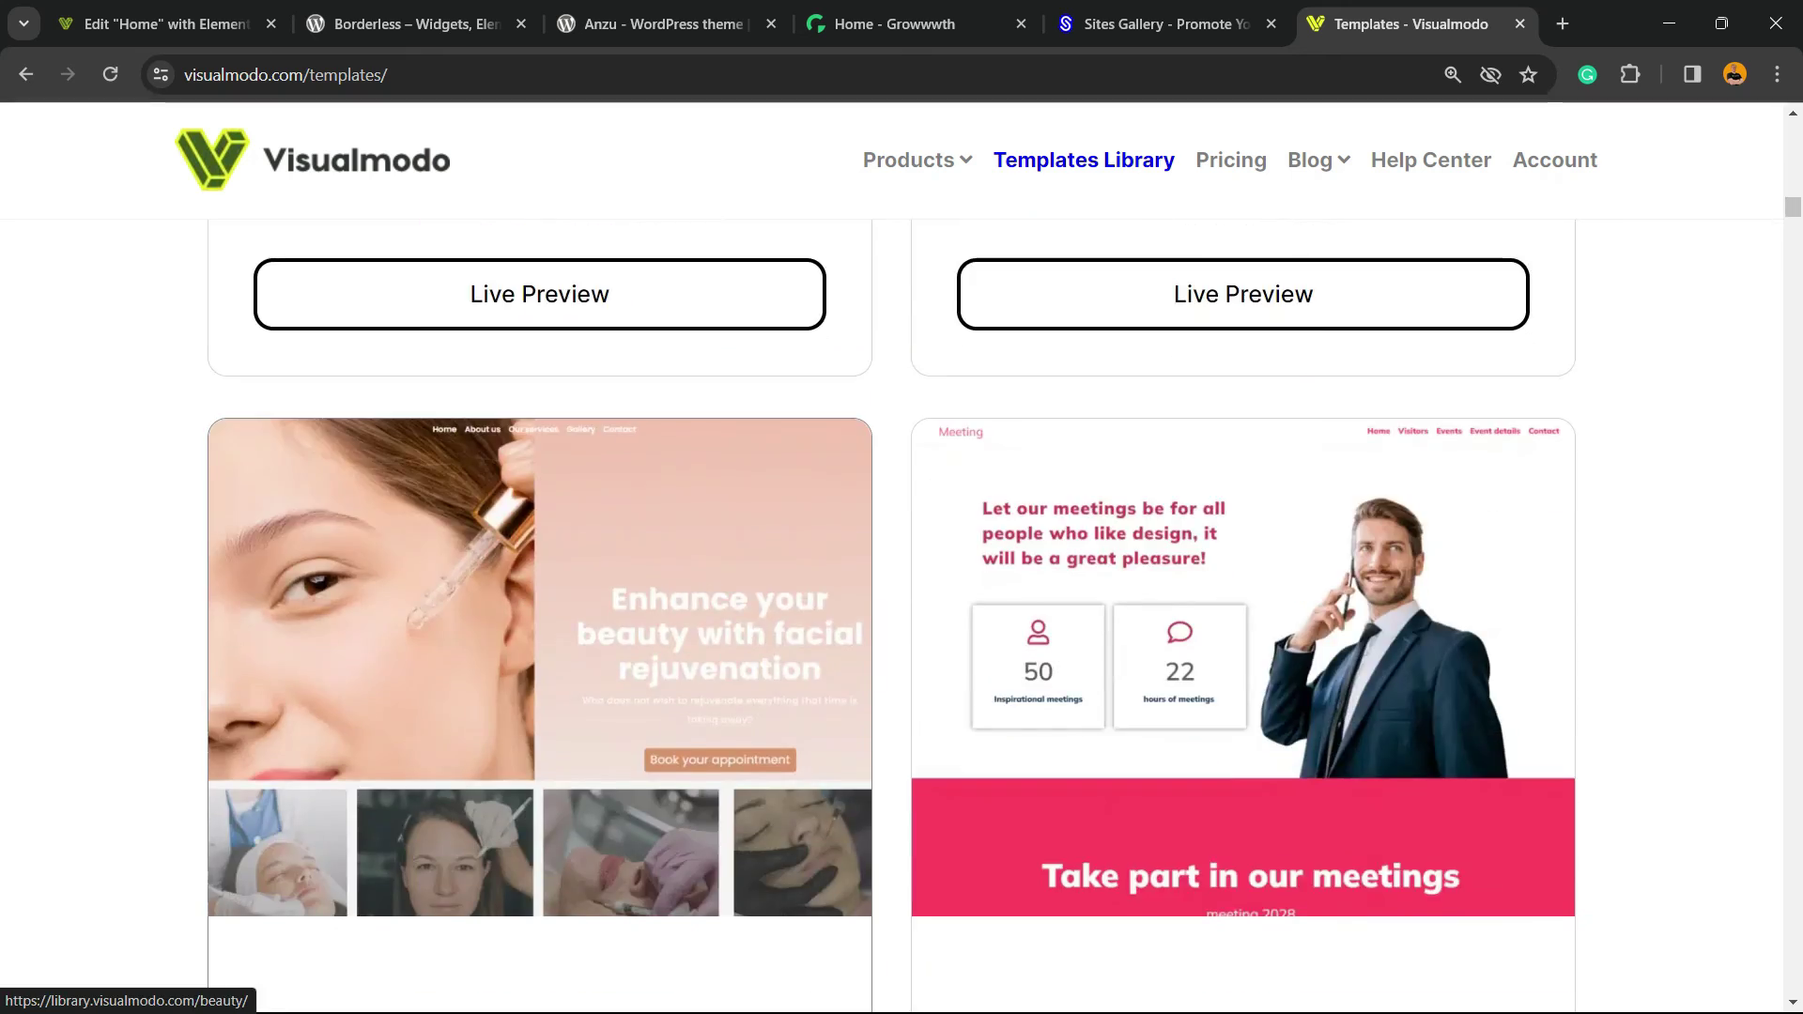
scroll(540, 611, "down", 11)
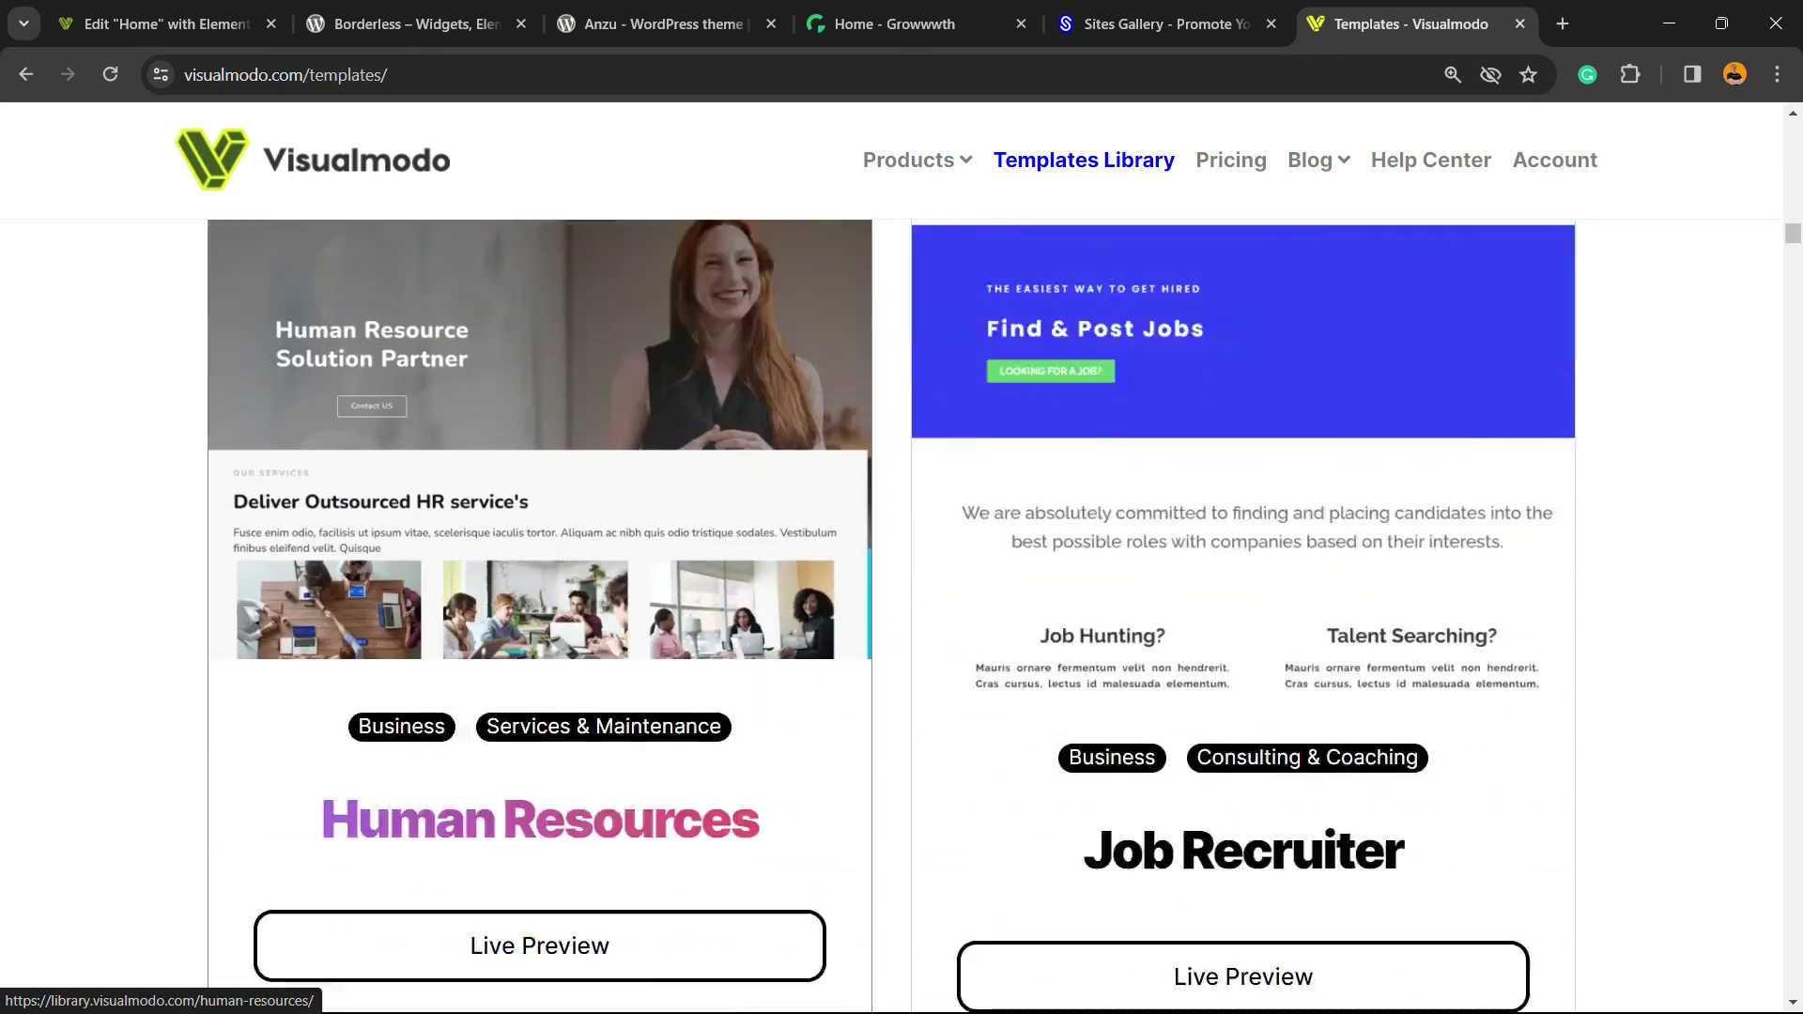
scroll(540, 610, "down", 20)
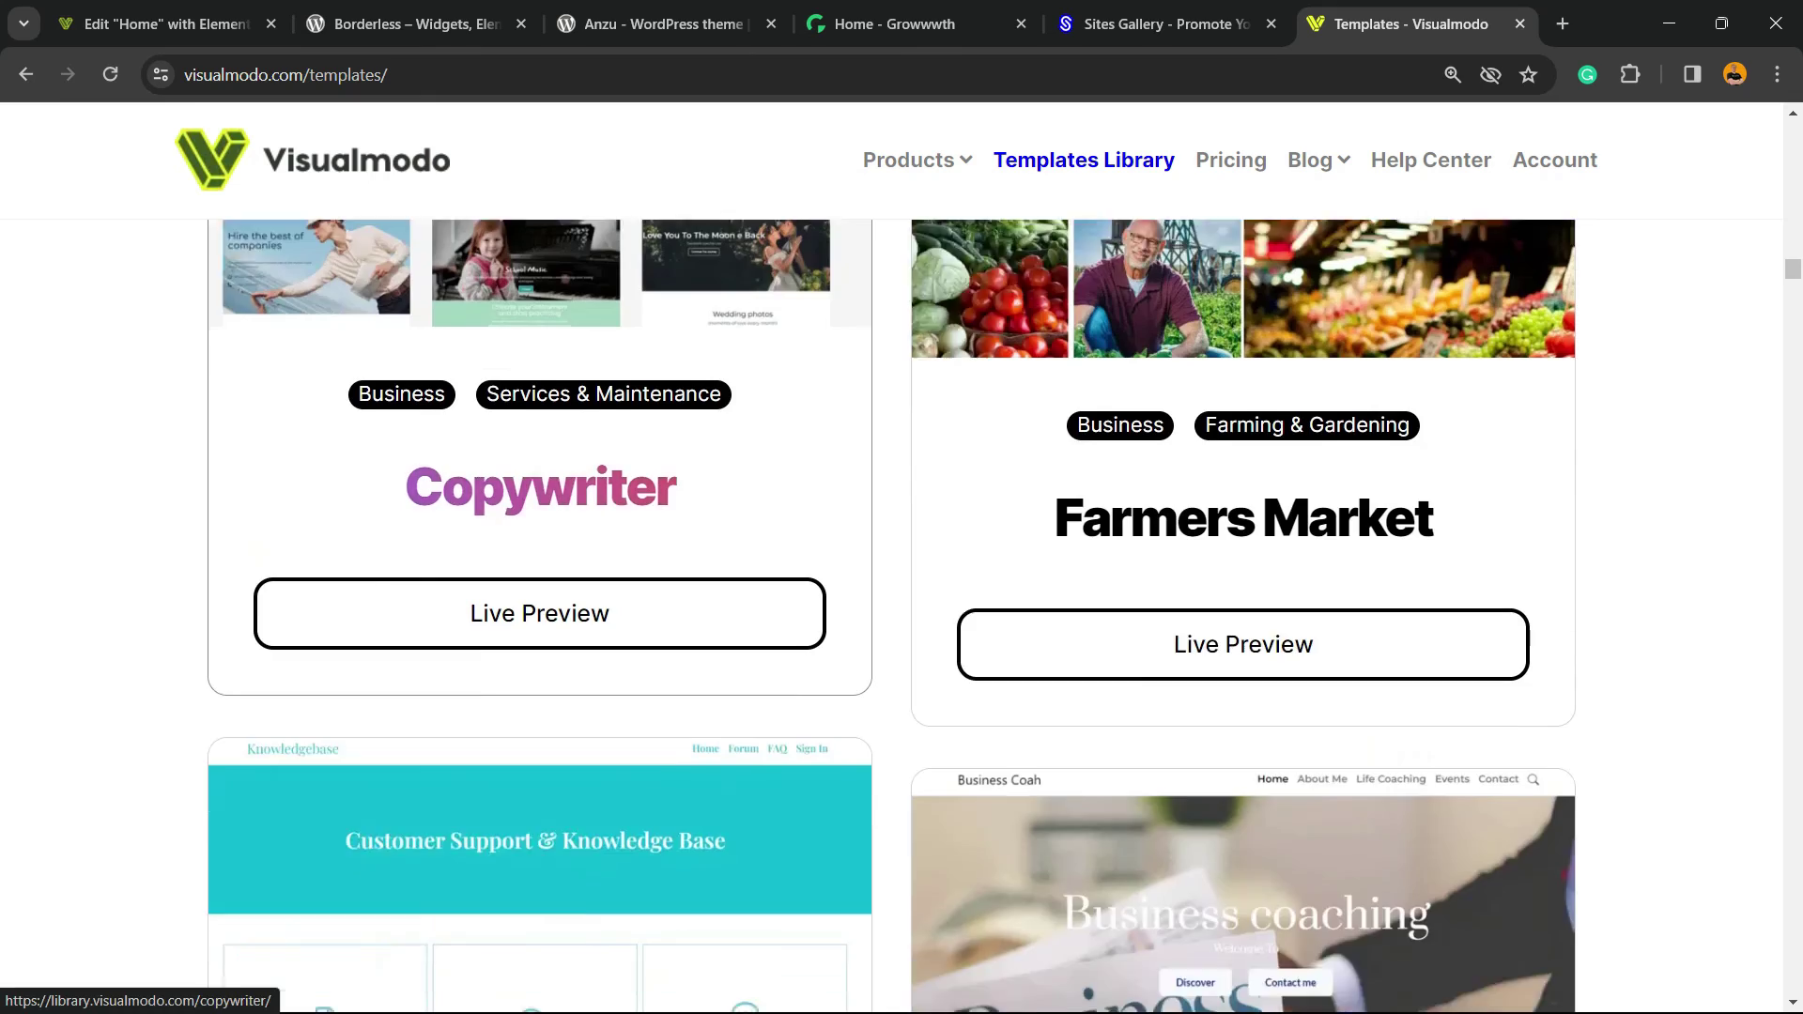
scroll(540, 610, "down", 20)
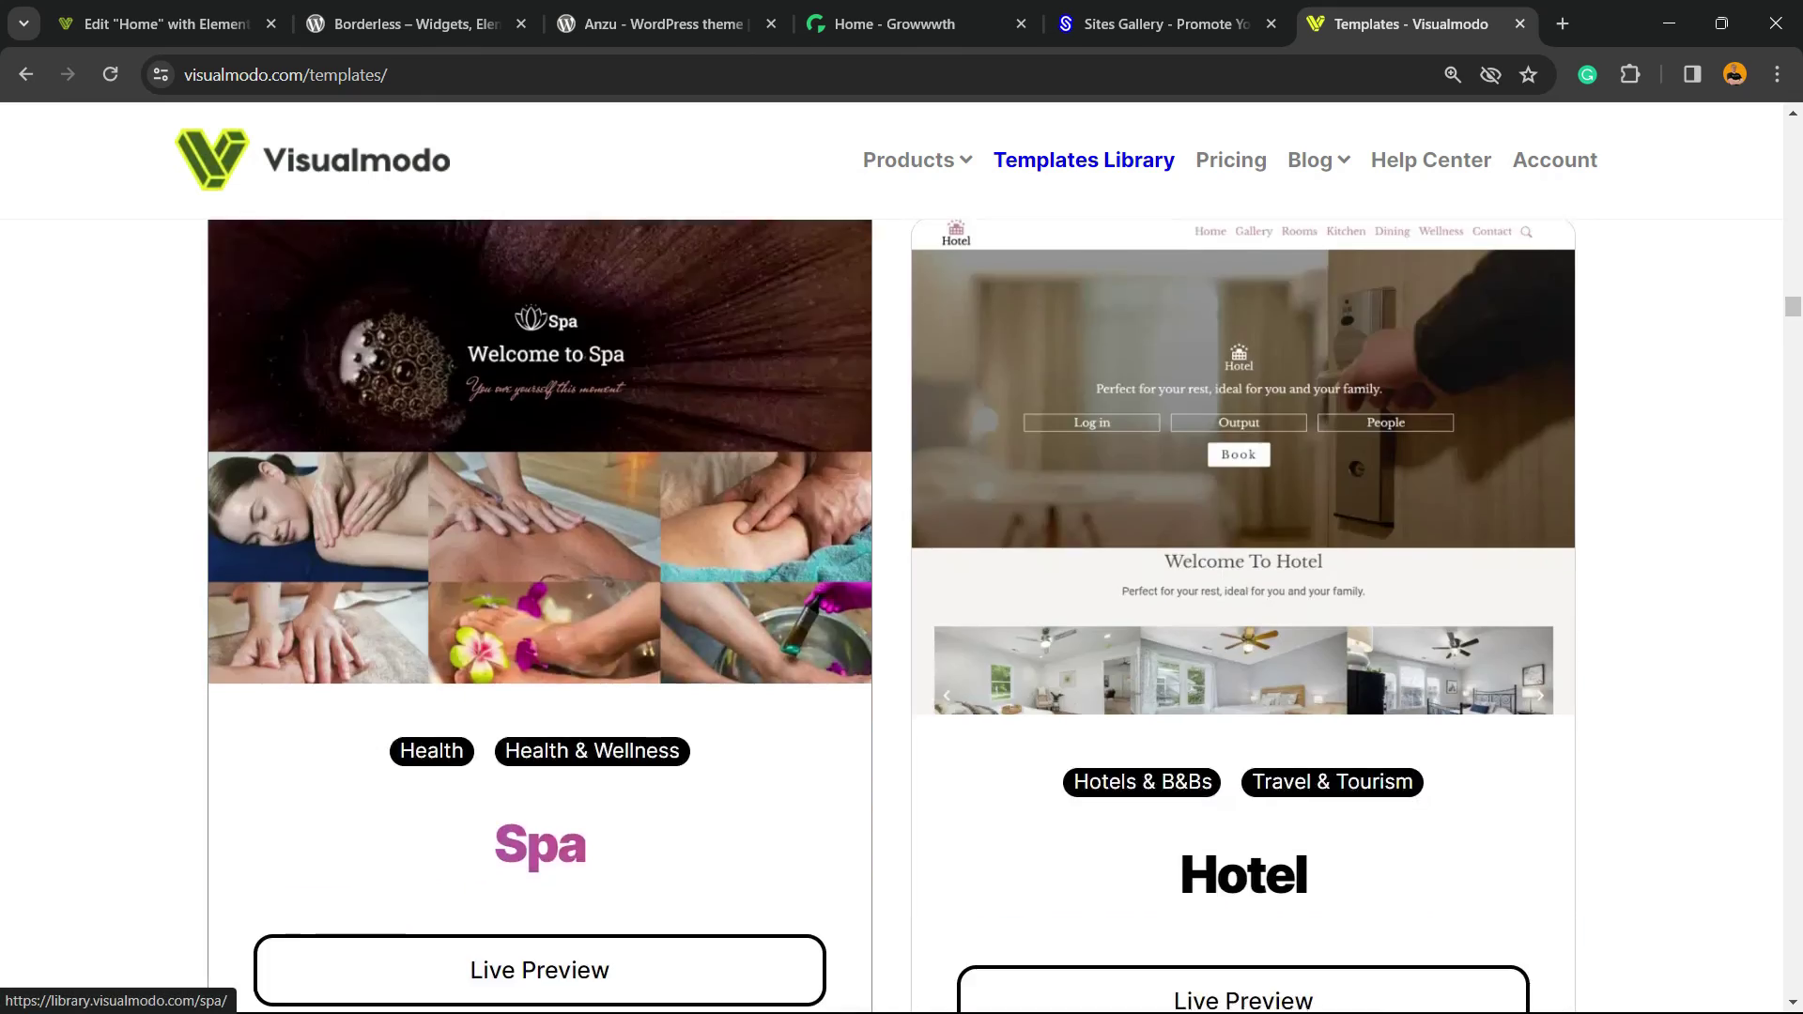
scroll(540, 611, "down", 20)
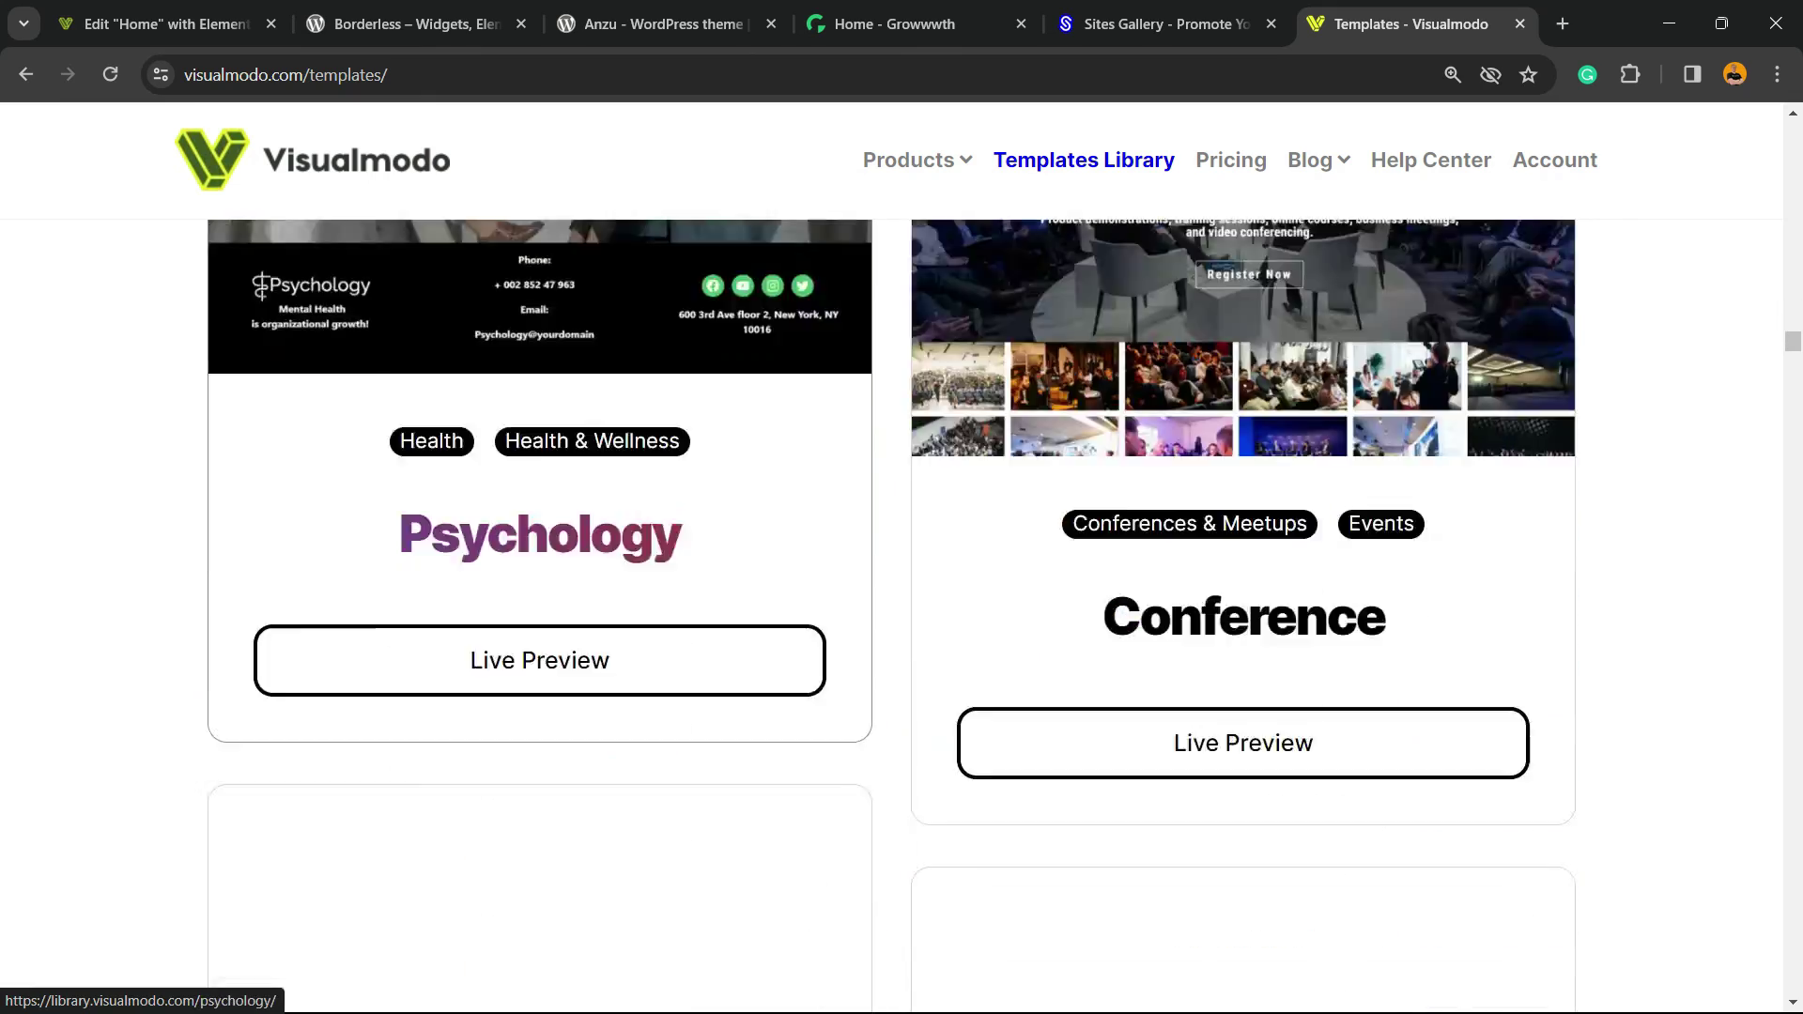
scroll(540, 611, "down", 16)
scroll(540, 611, "down", 20)
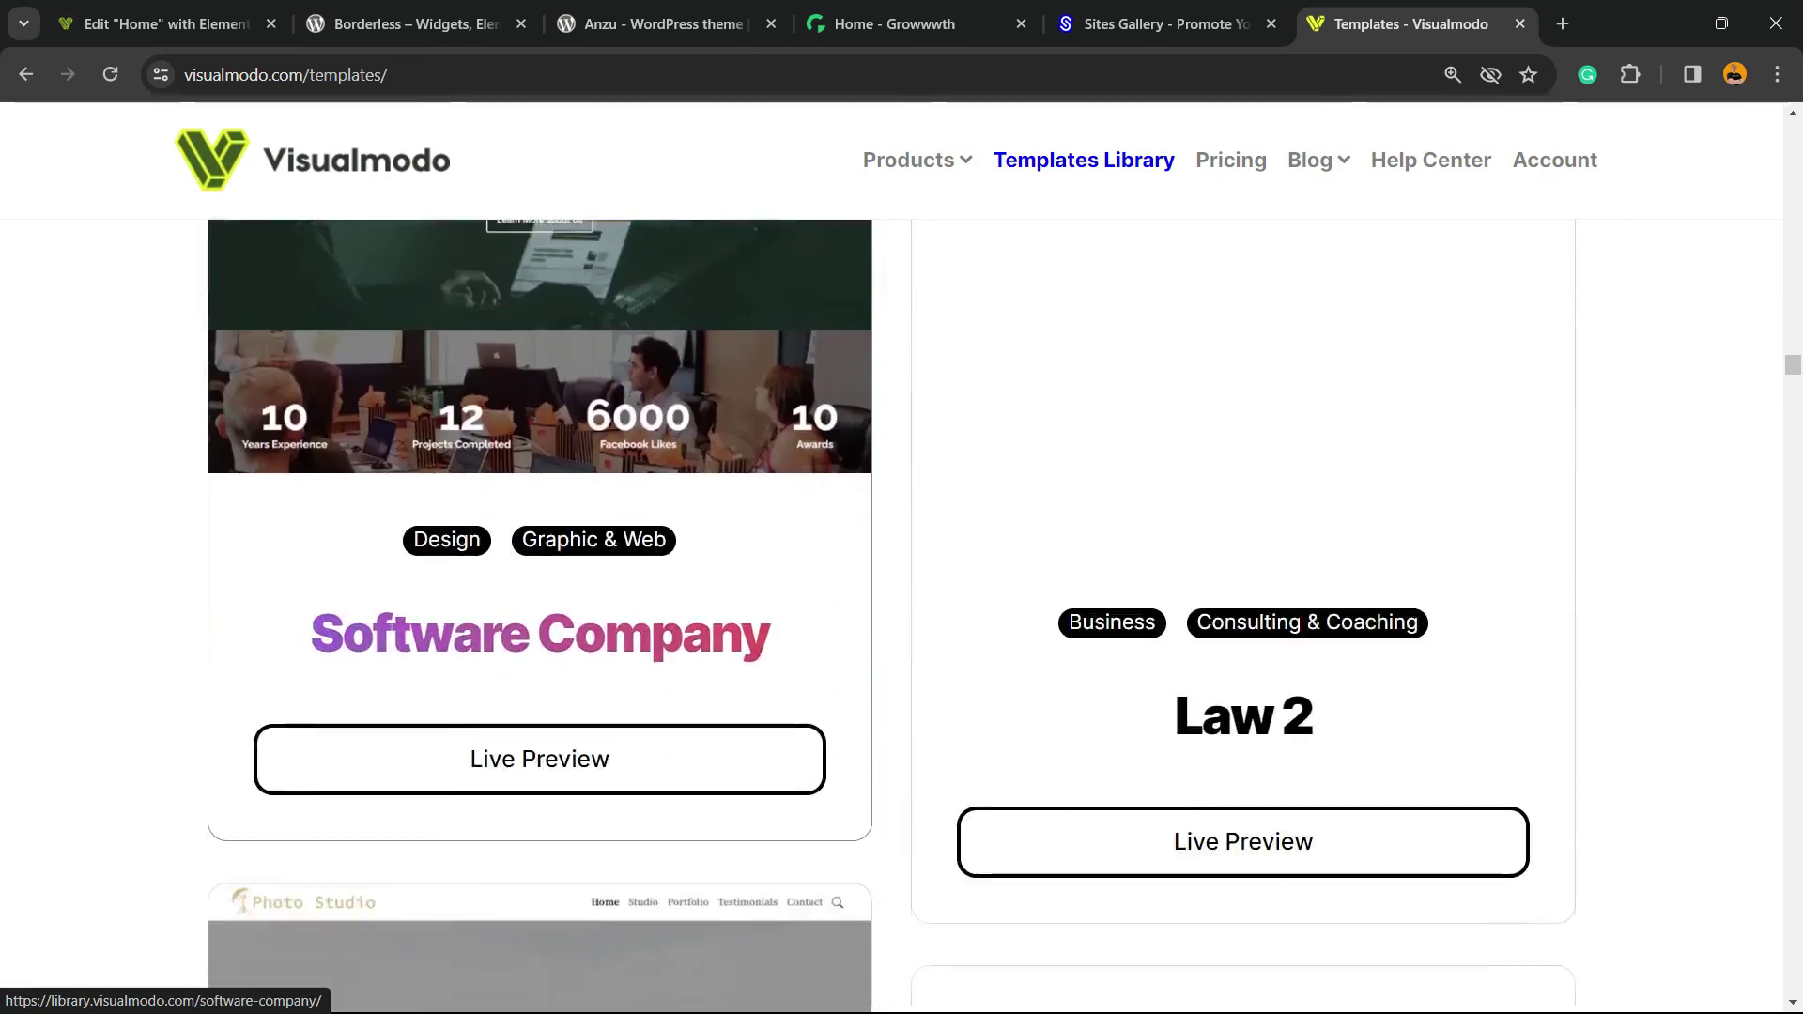